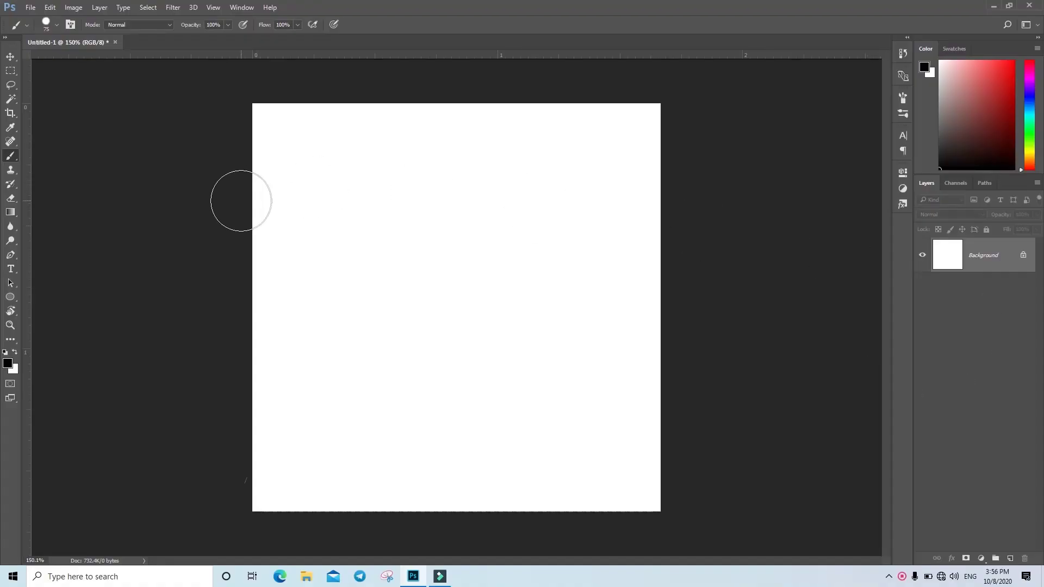
Confirm the image size as 500 × 500 pixels
left_click(49, 8)
mouse_move(73, 7)
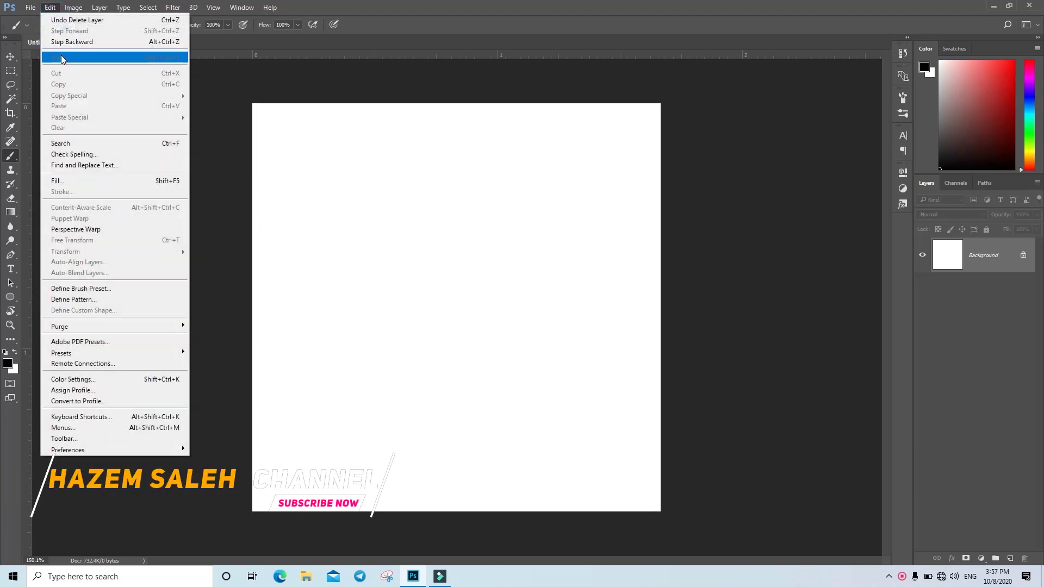
left_click(87, 89)
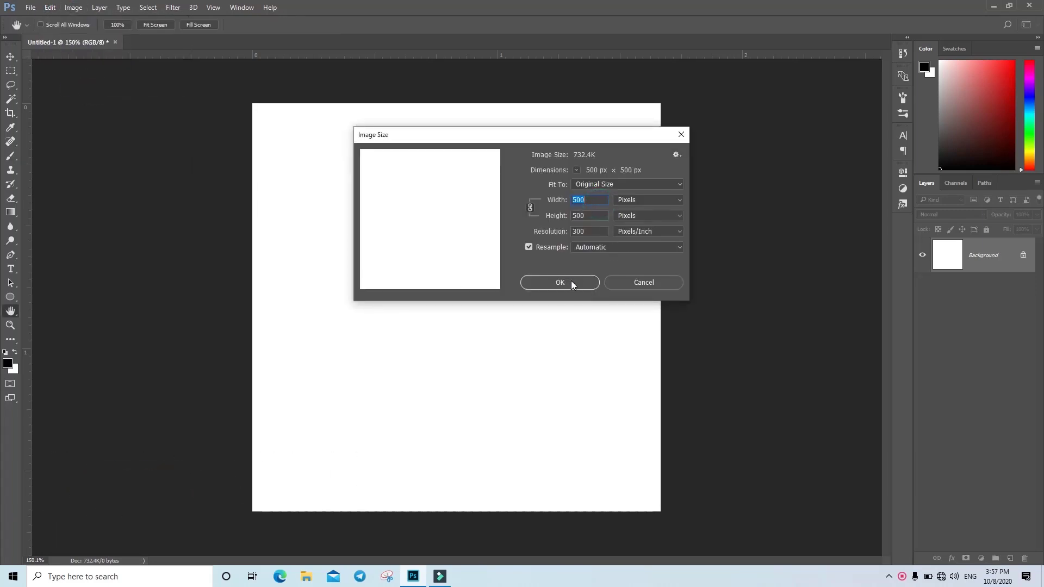
left_click(569, 281)
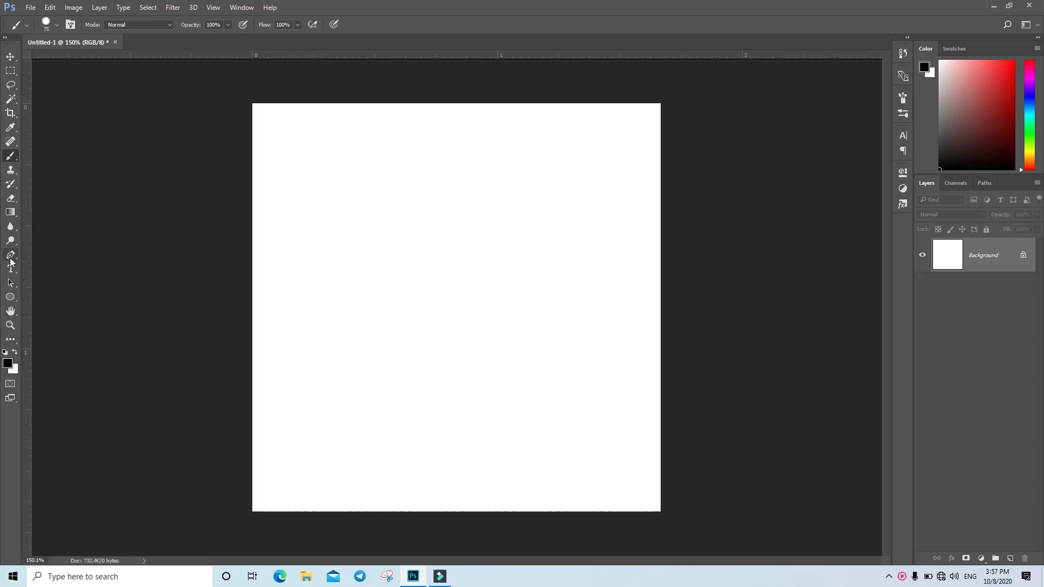
Draw a thin, curved, black-filled sliver with the Pen tool in Shape mode
left_click(10, 258)
left_click(58, 27)
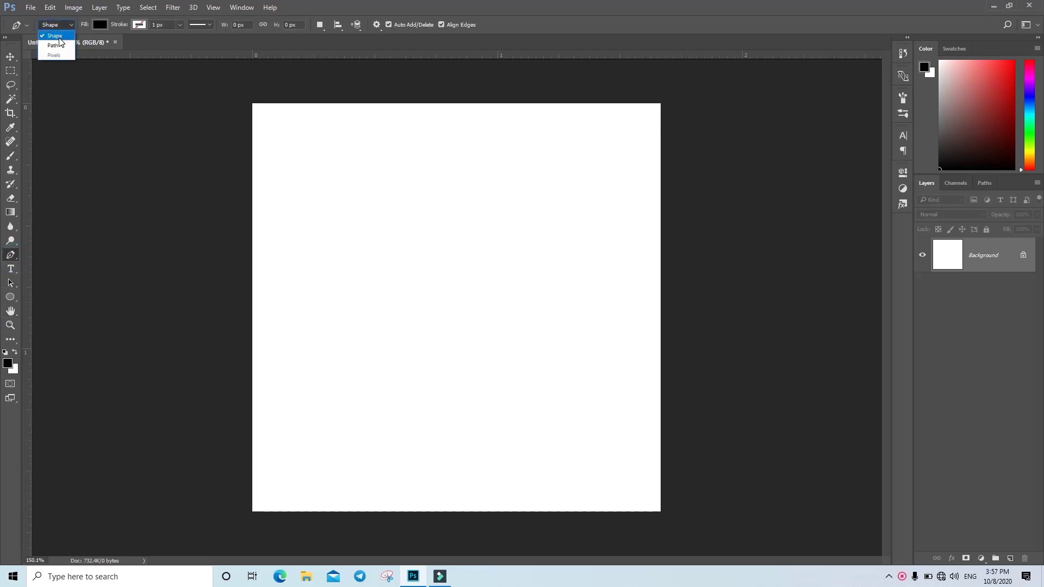
left_click(98, 25)
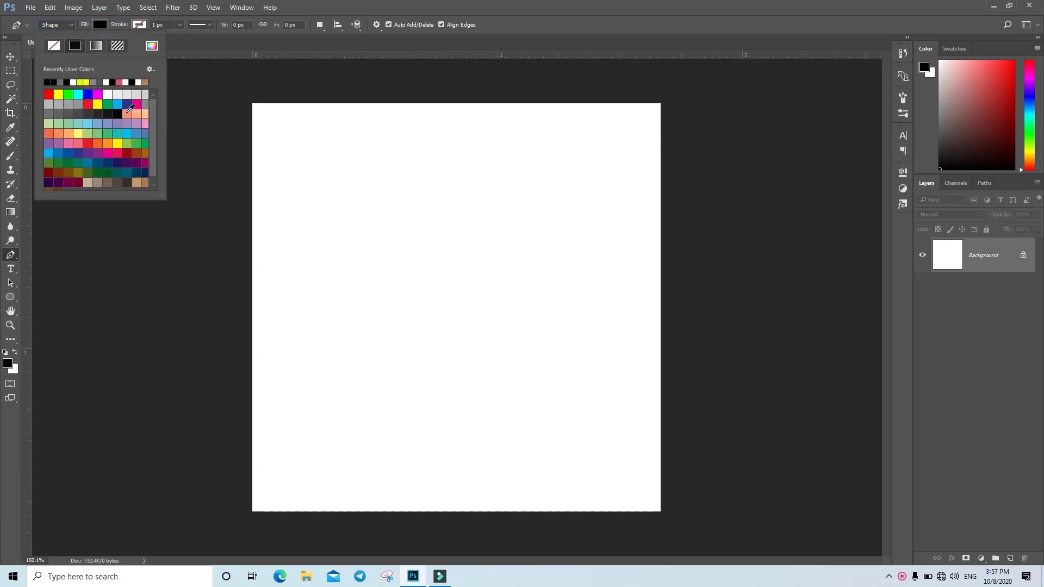
left_click(479, 8)
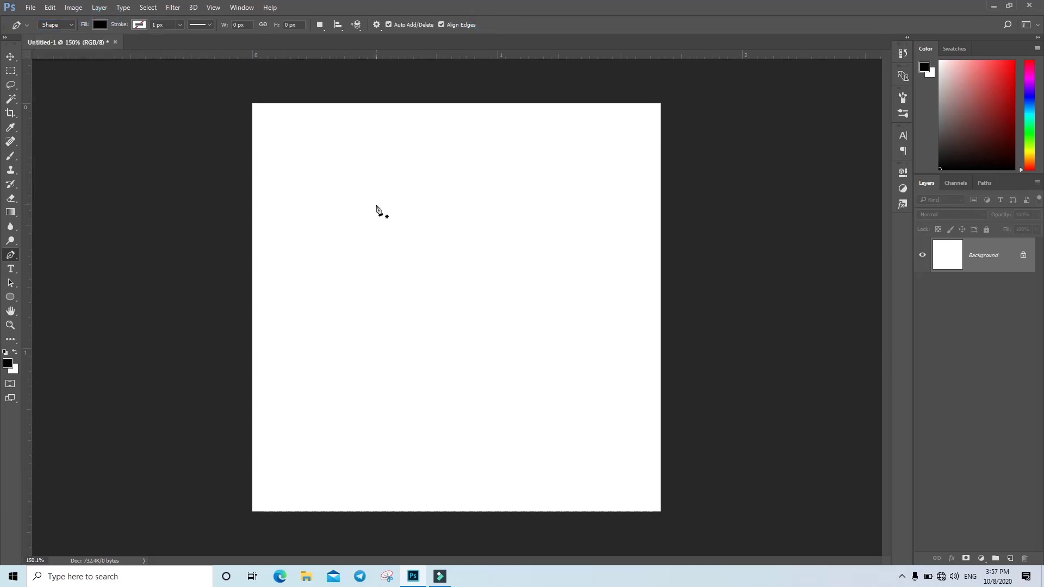
left_click(461, 221)
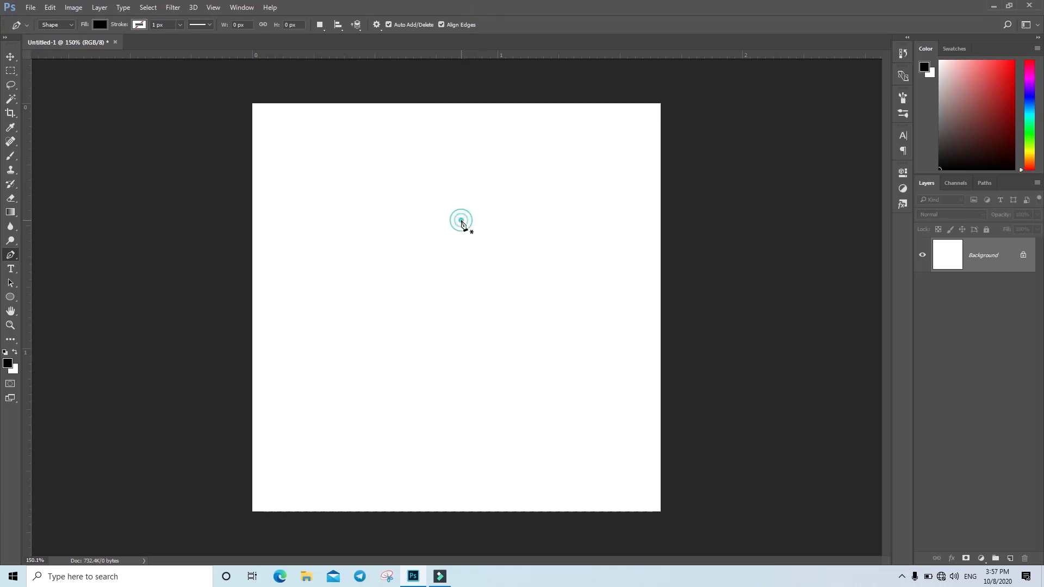
left_click(461, 406)
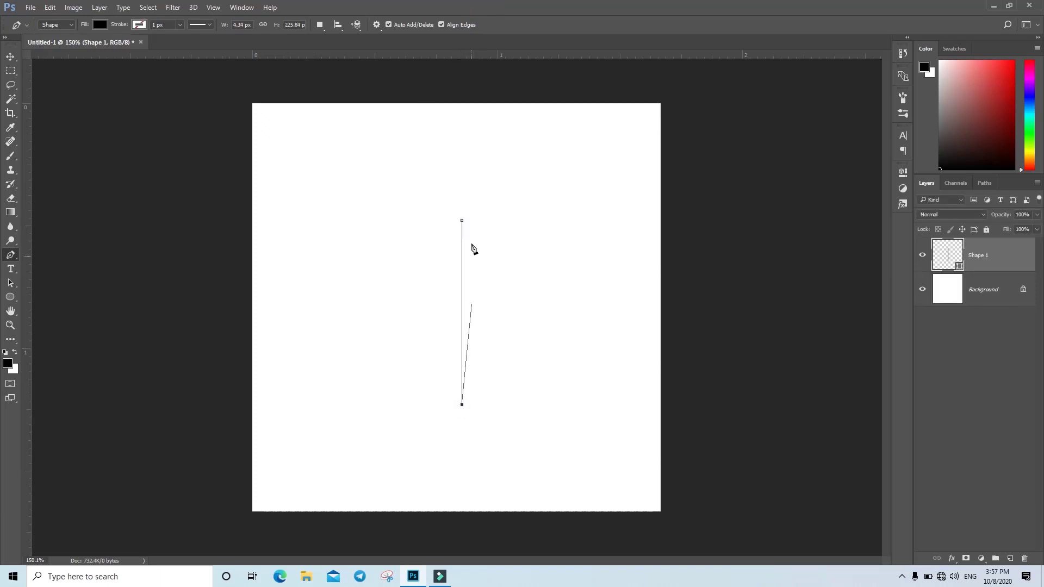
left_click_drag(462, 221, 473, 133)
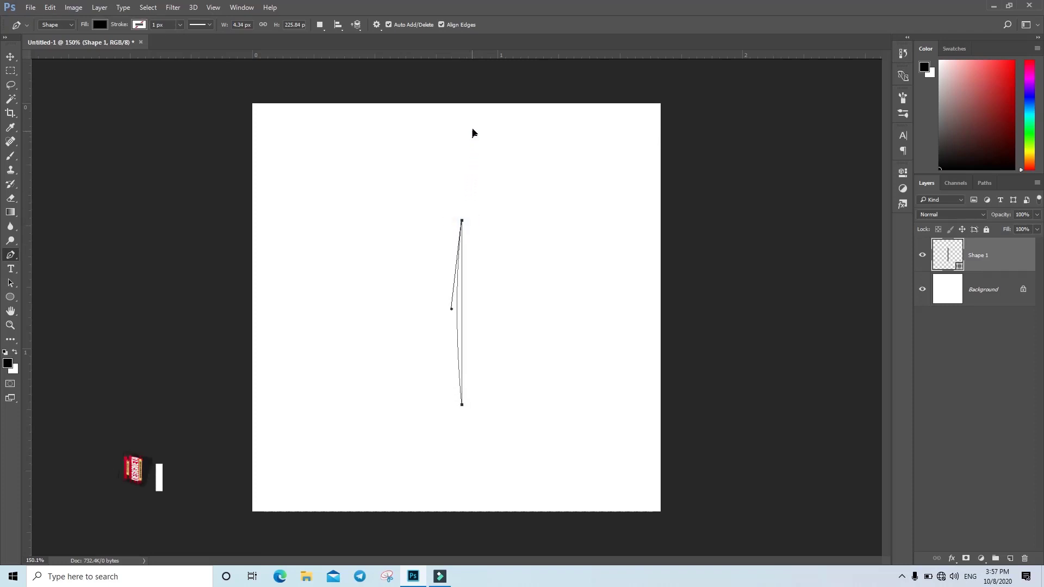
left_click(11, 56)
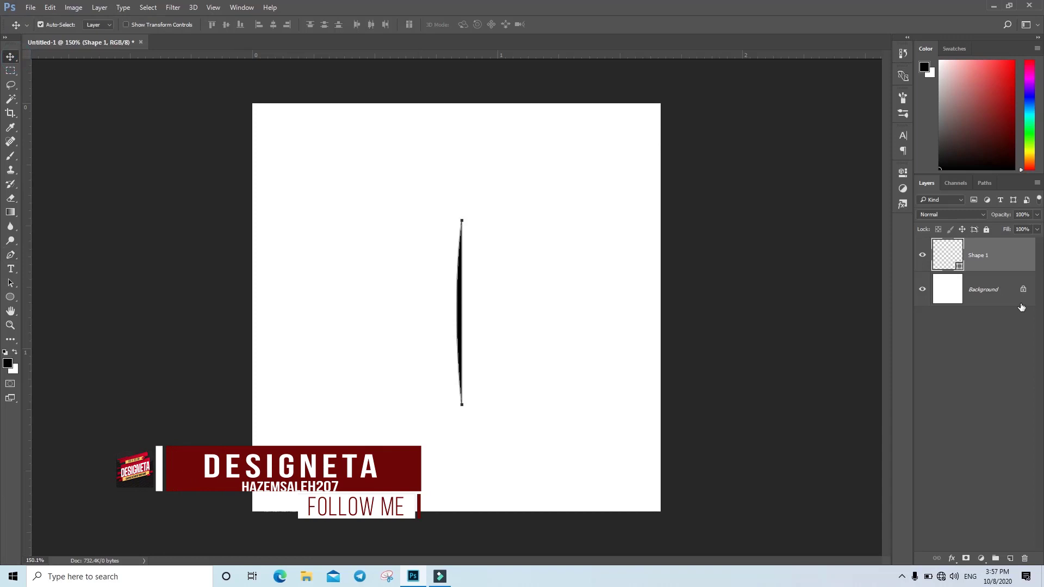
Duplicate the sliver, flip the copy horizontally and shift it to form a lens
key("ctrl+j")
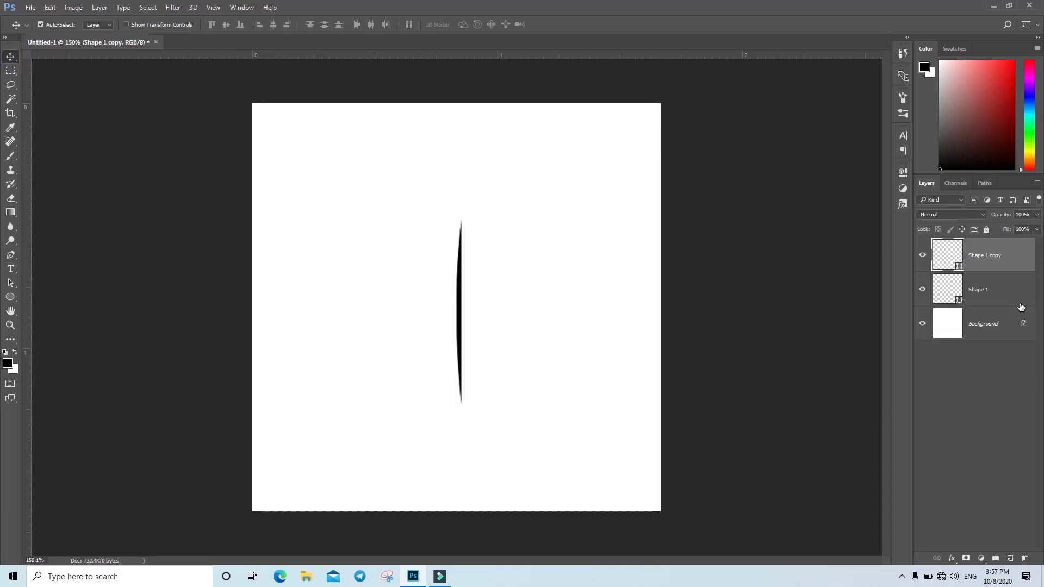
key("ctrl+t")
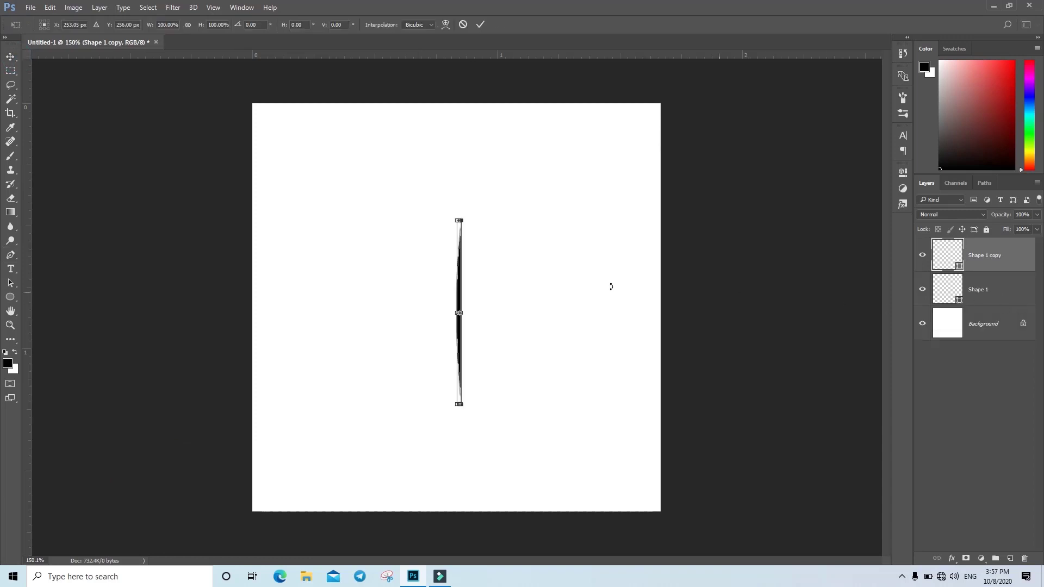
right_click(462, 233)
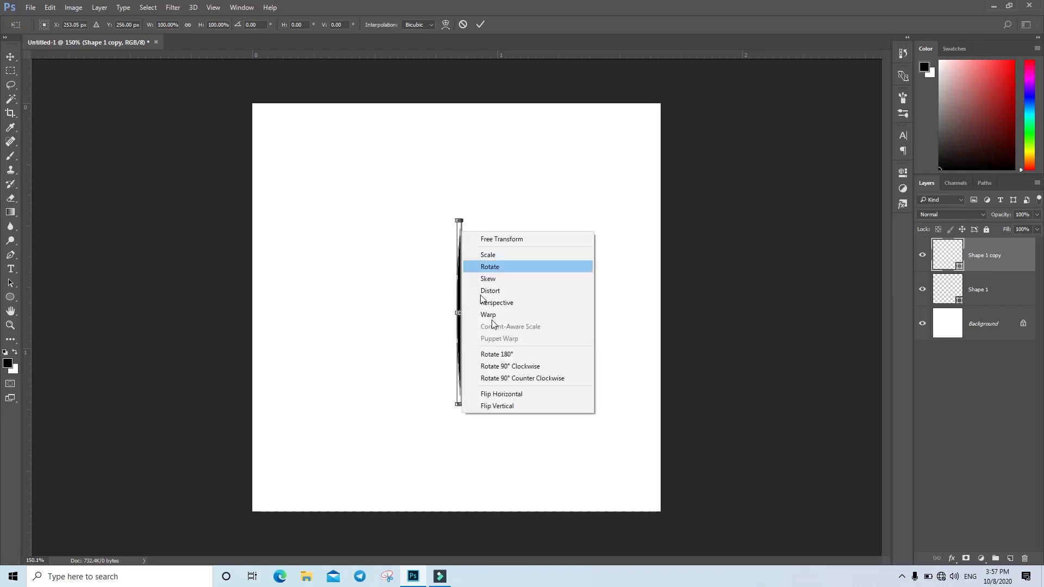
left_click(525, 397)
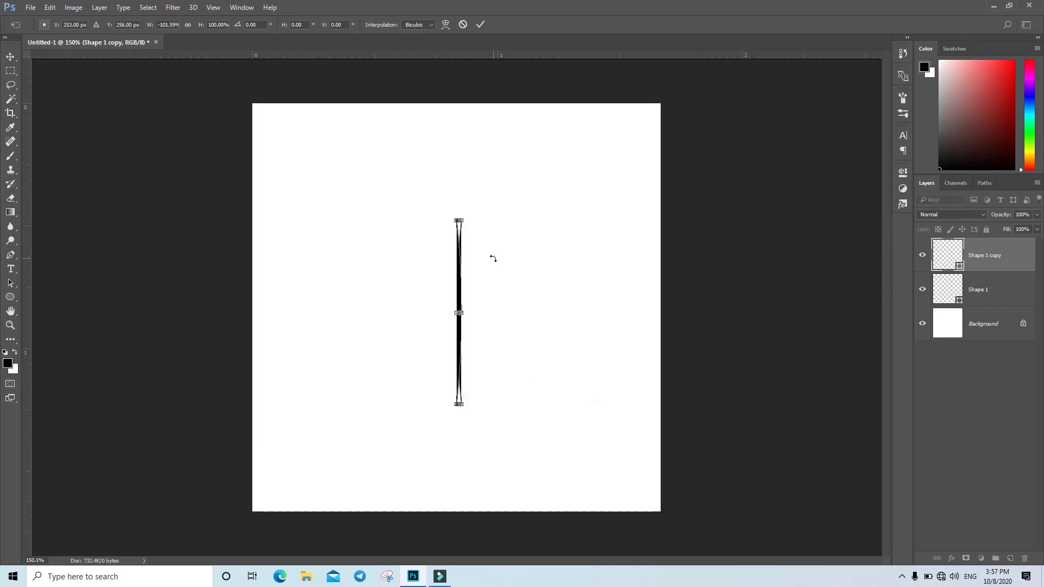
left_click_drag(461, 293, 467, 278)
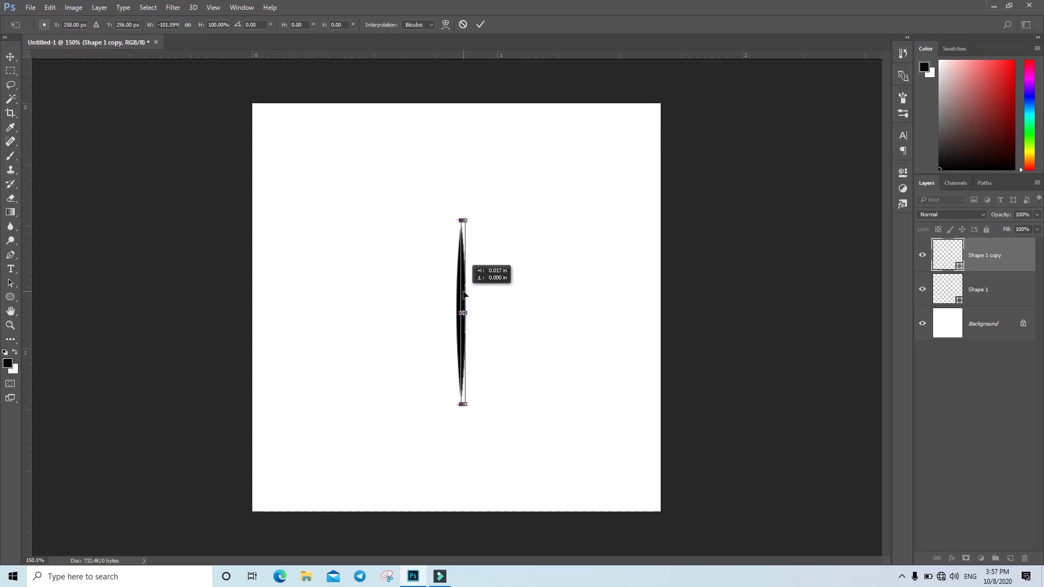
key("Return")
Merge both halves into one layer, narrow it to about 55% width, and begin erasing the top tip
scroll(460, 276, "up", 4)
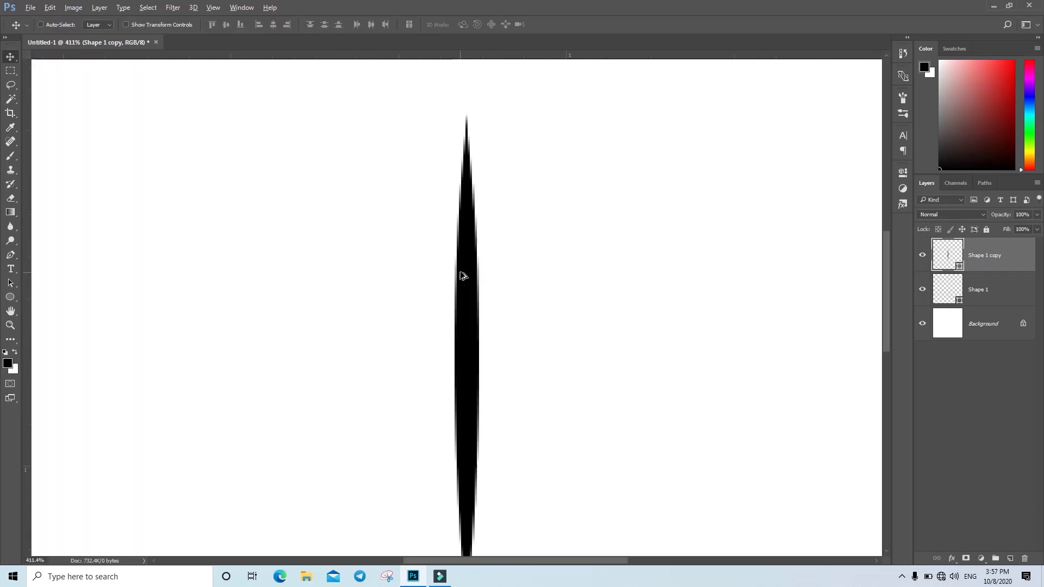
left_click(998, 293, "ctrl")
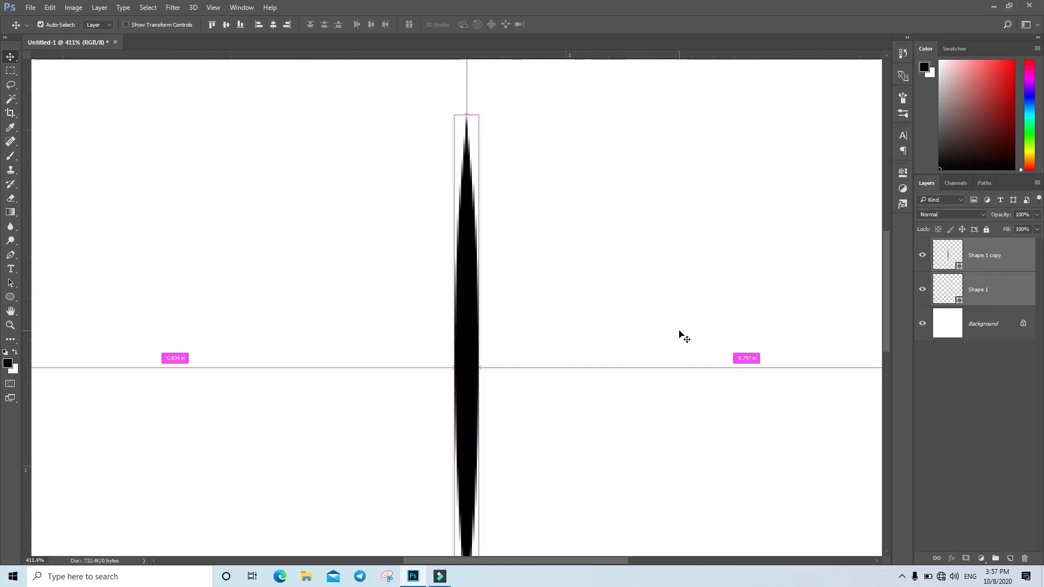
key("ctrl+e")
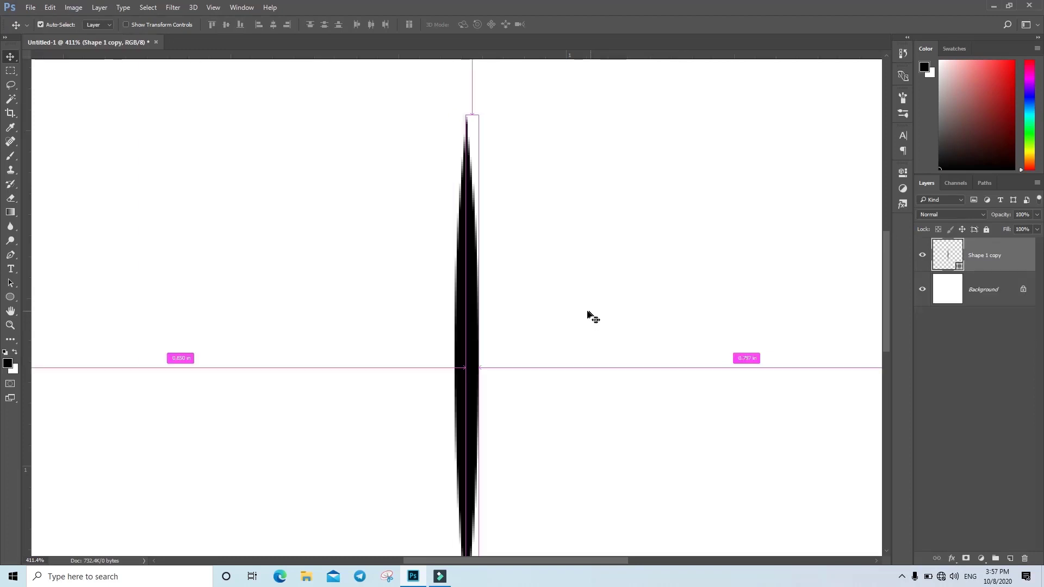
key("ctrl+t")
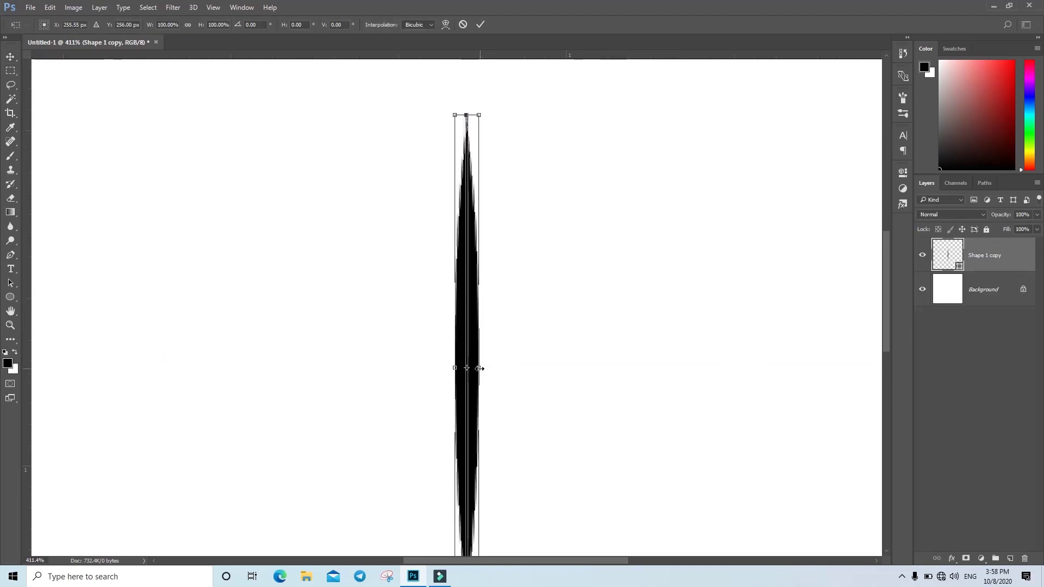
left_click_drag(479, 368, 473, 368)
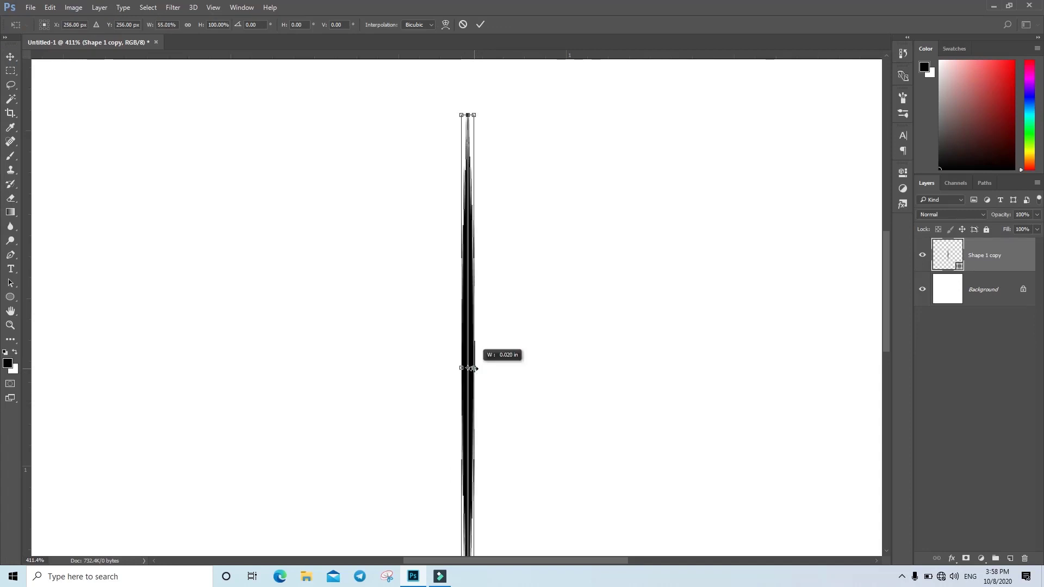
left_click(481, 24)
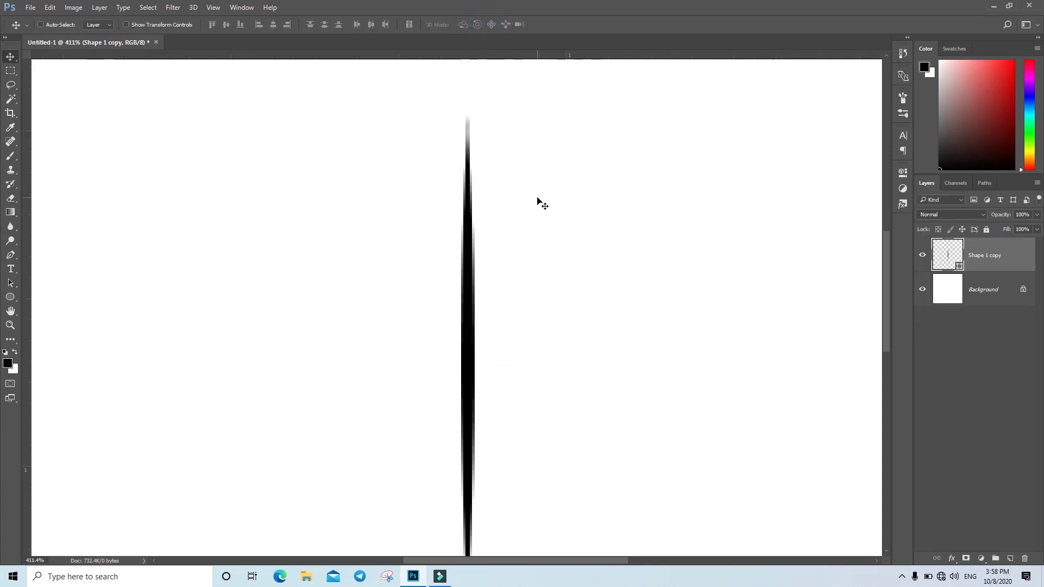
key("e")
scroll(541, 222, "down", 3)
left_click(512, 183)
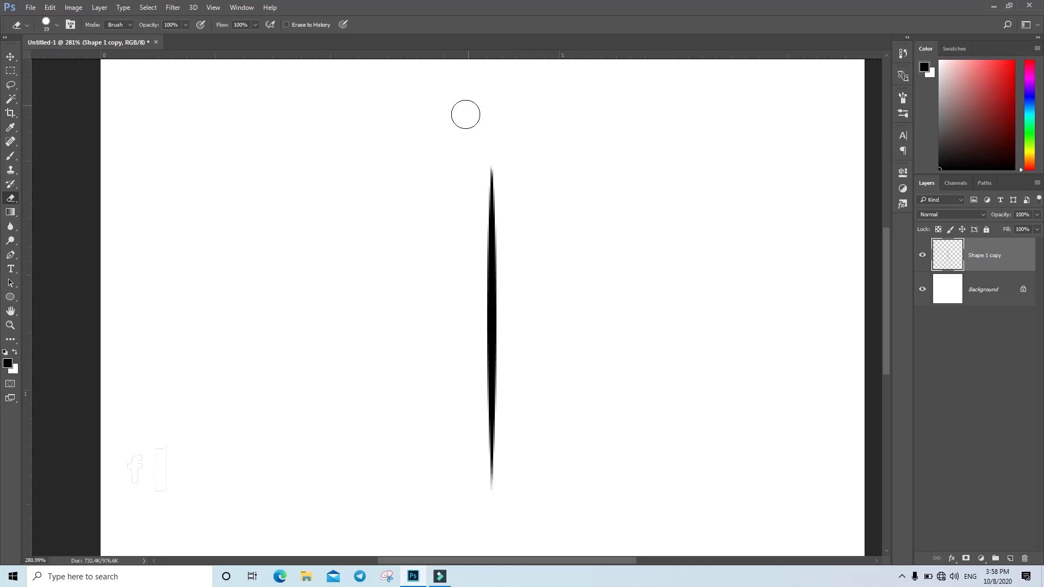
Erase over the stroke's top tip, then its bottom tip, to shorten both ends
left_click_drag(475, 163, 480, 161)
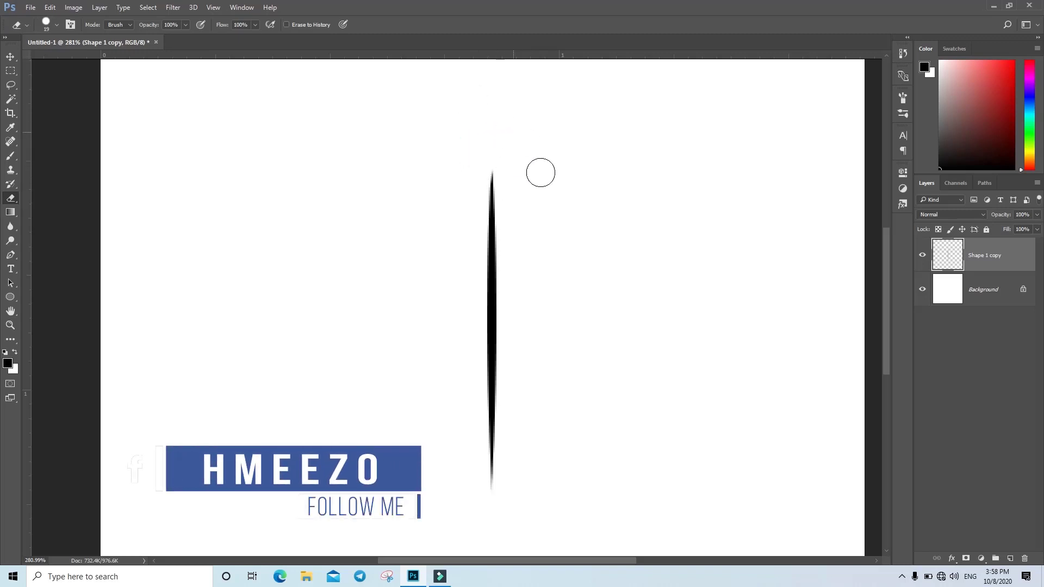
left_click(513, 179)
left_click(504, 156)
left_click(512, 190)
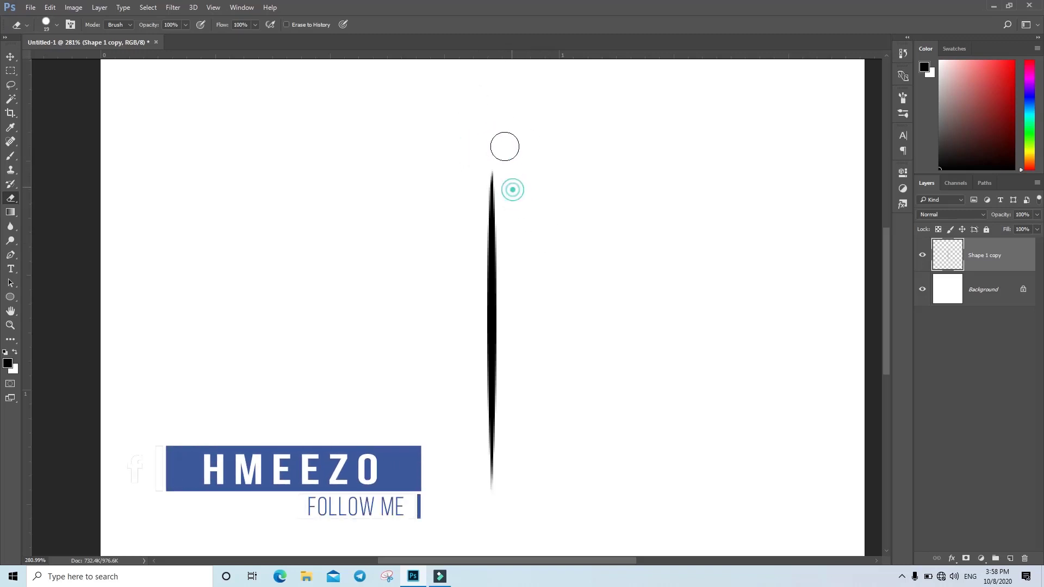
left_click(511, 459)
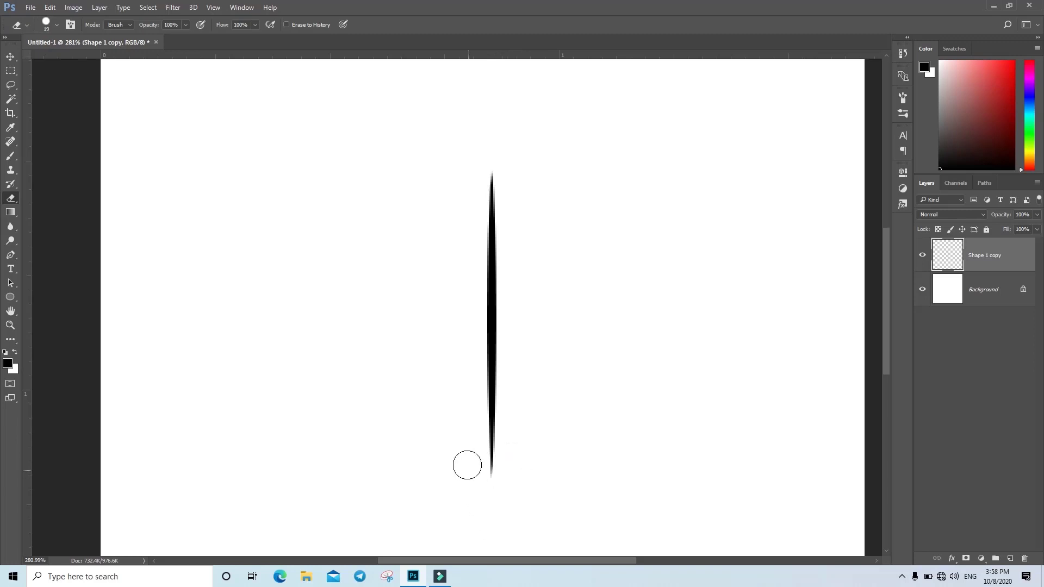
left_click(466, 449)
left_click(473, 440)
left_click(650, 428)
scroll(593, 285, "up", 3)
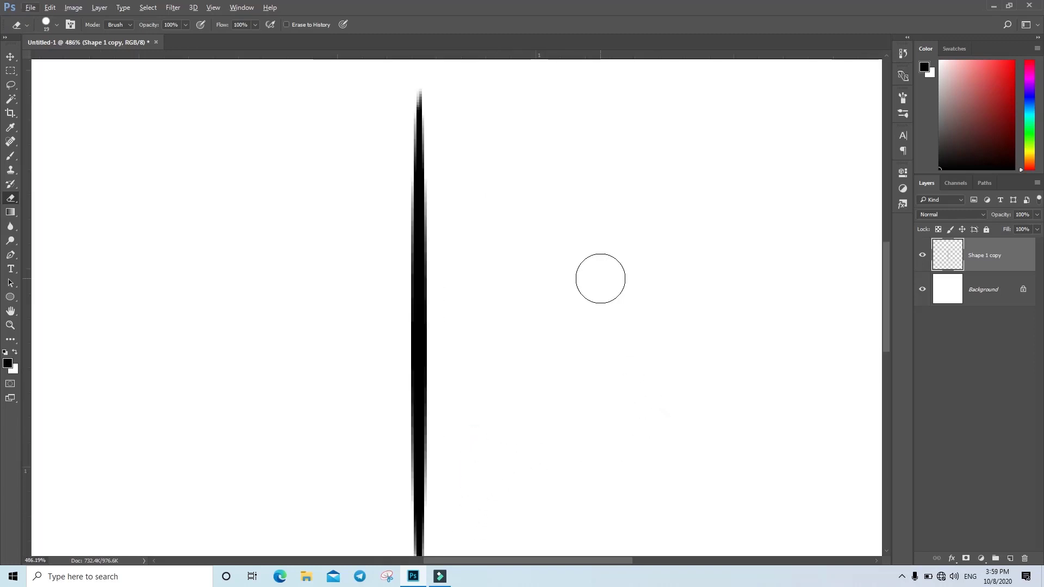
scroll(598, 278, "down", 2)
scroll(582, 282, "down", 1)
Duplicate the stroke and rotate the copy by 22.5°
left_click(15, 56)
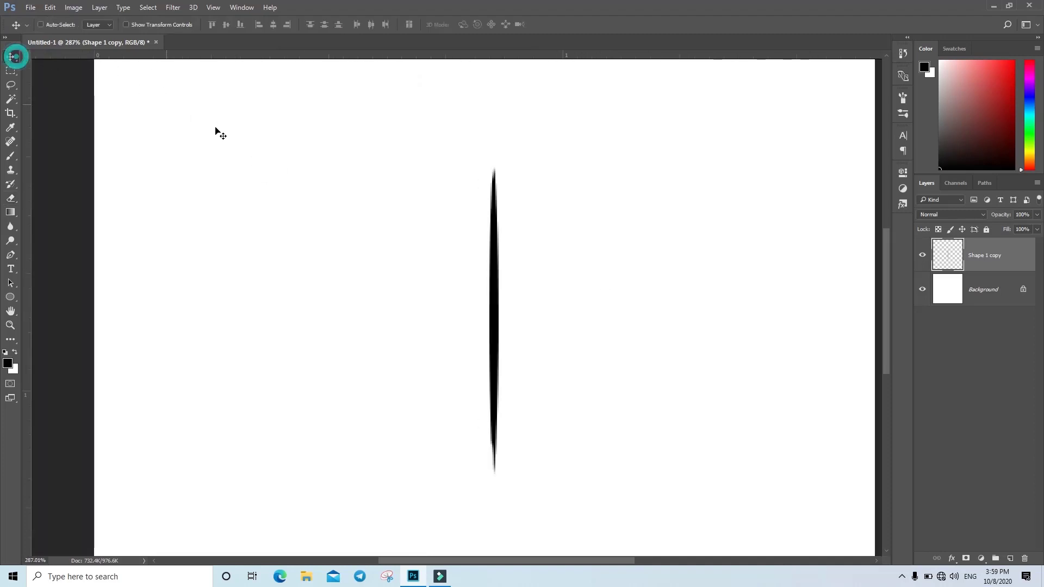
key("ctrl")
key("ctrl+j")
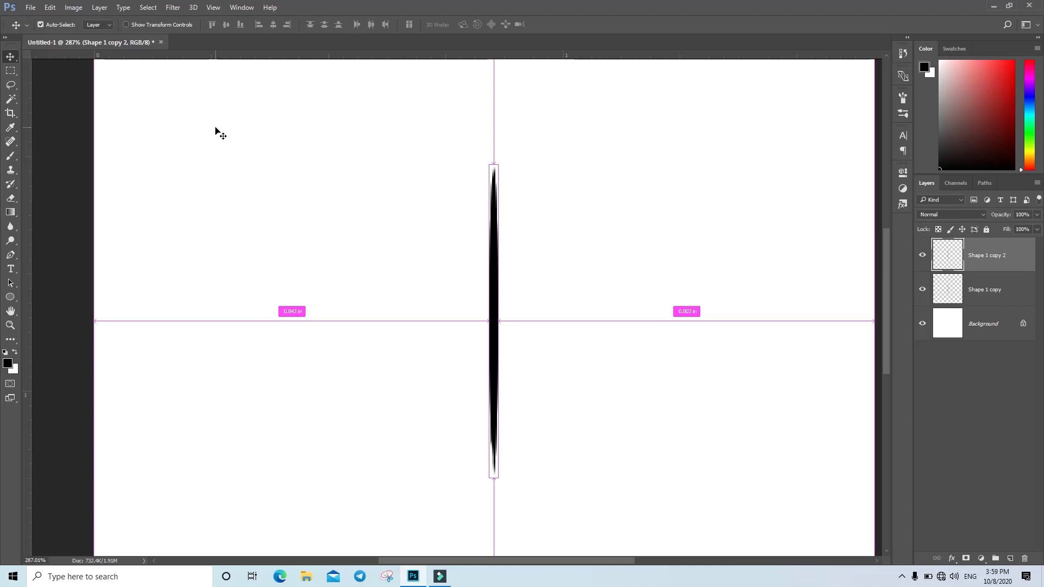
key("ctrl+t")
left_click(253, 24)
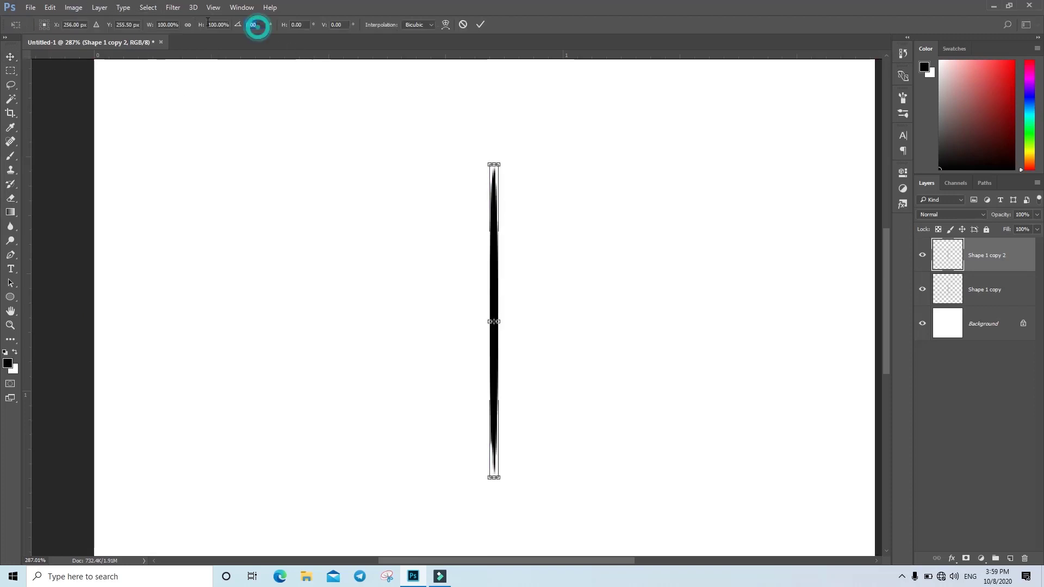
type("22.5")
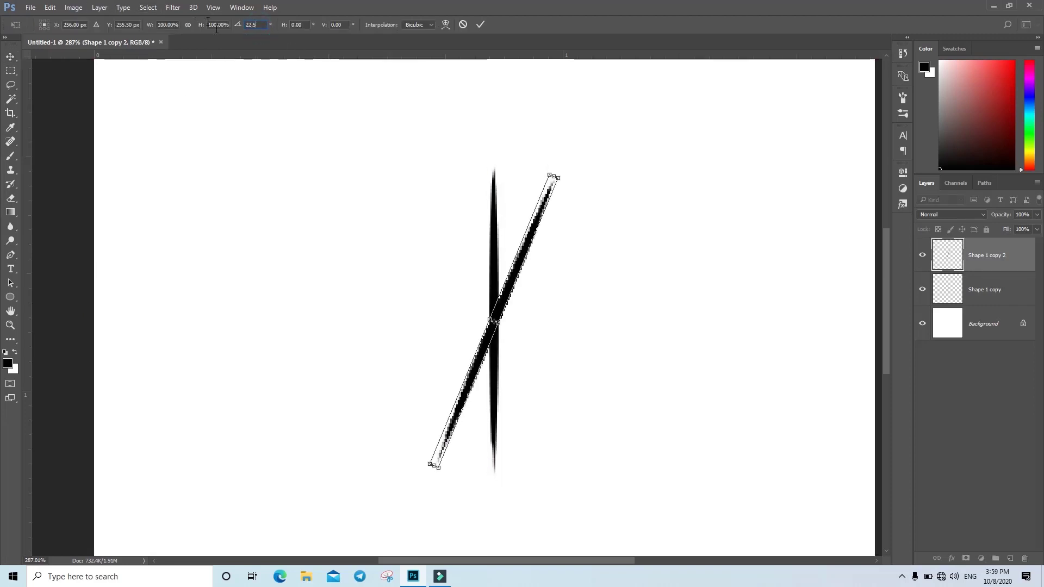
left_click(481, 24)
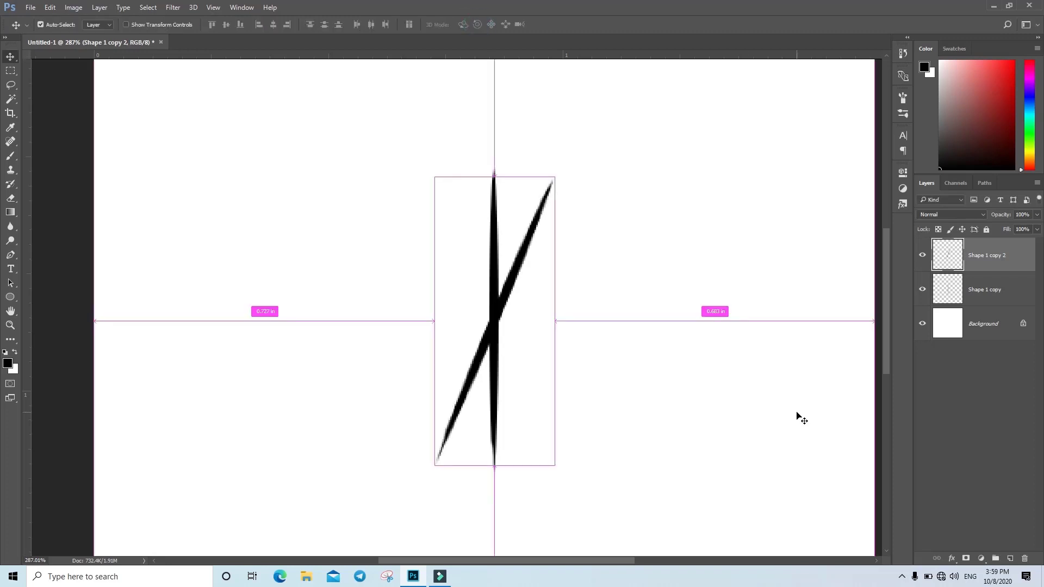
Duplicate the rotated stroke, flip it horizontally into an X, and select all three strokes
key("ctrl+j")
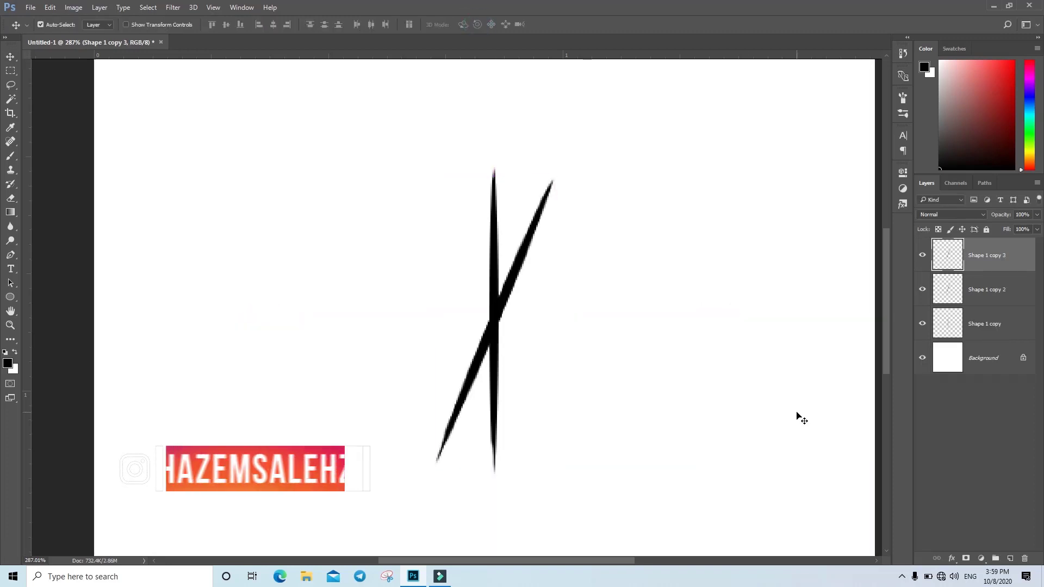
key("ctrl+t")
right_click(532, 253)
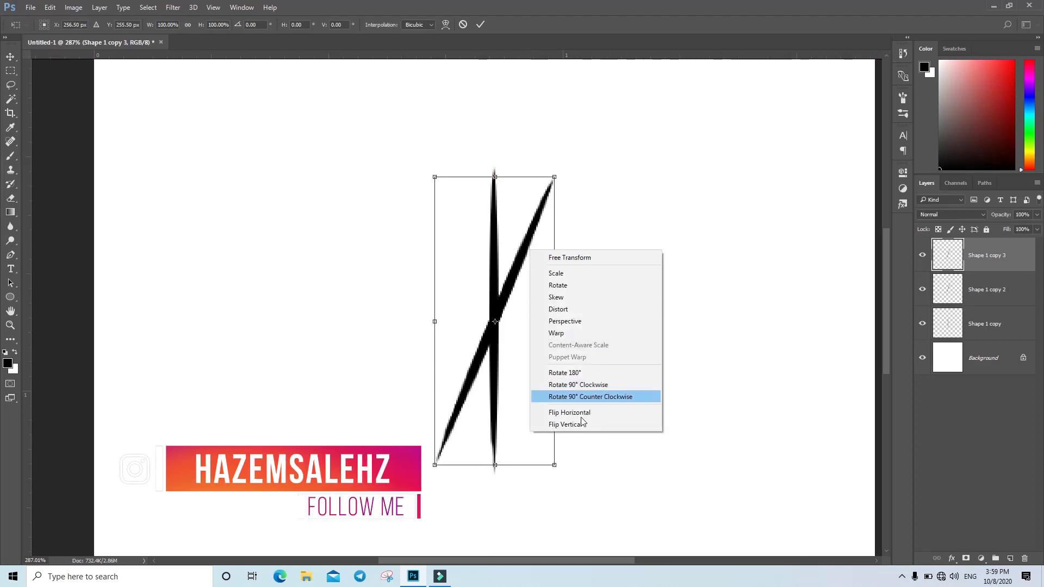
left_click(602, 412)
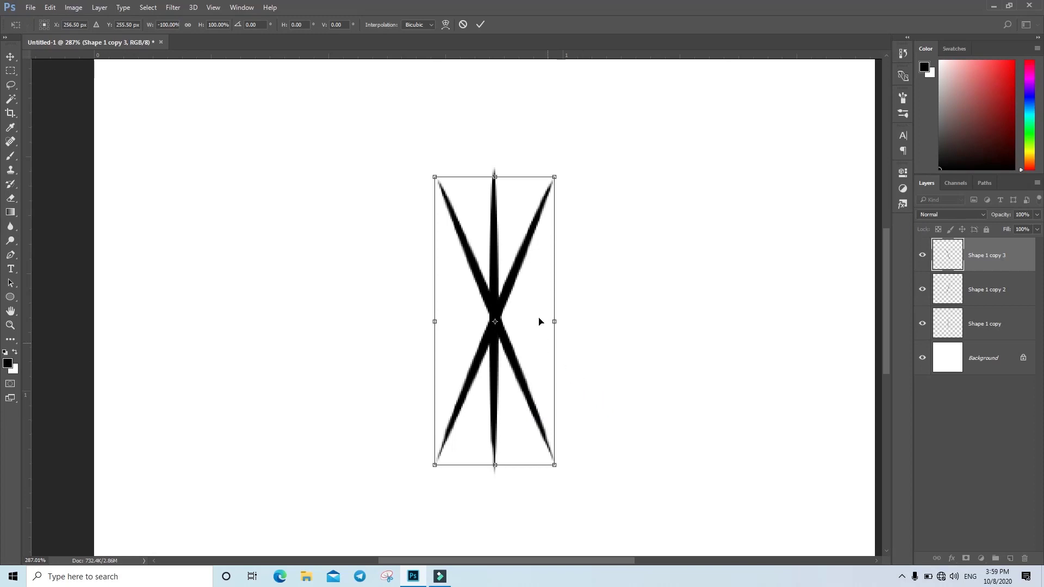
left_click(481, 25)
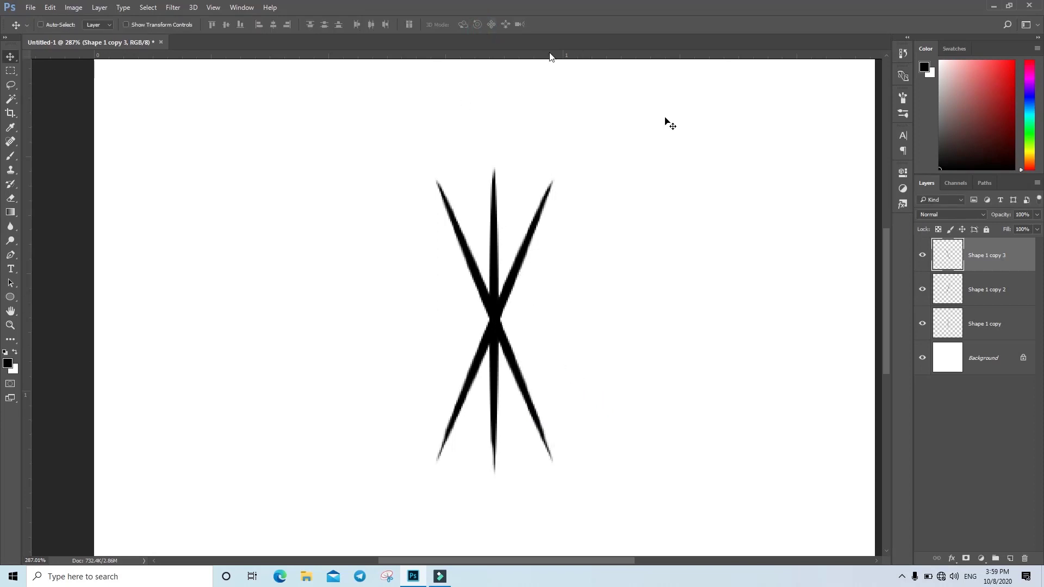
left_click(998, 330, "shift")
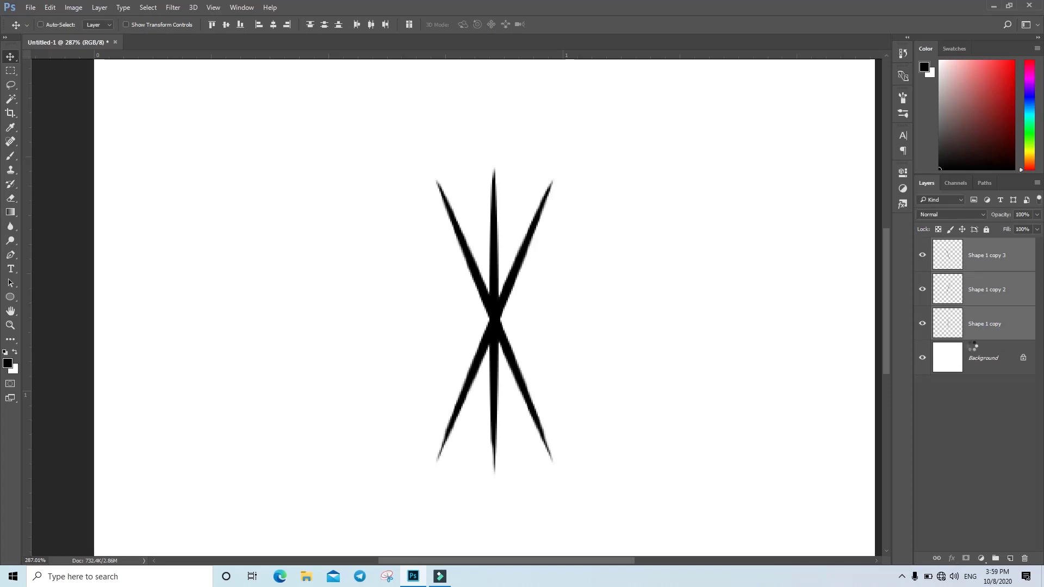
Save the merged star as brush preset 'Sampled Brush 11', then hide and delete its layer
left_click(50, 7)
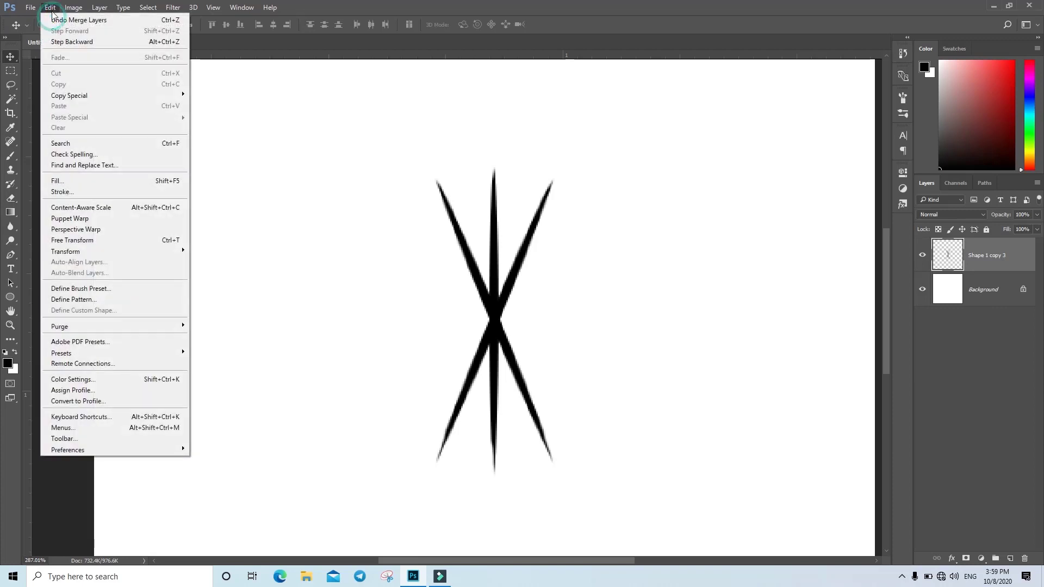
left_click(82, 289)
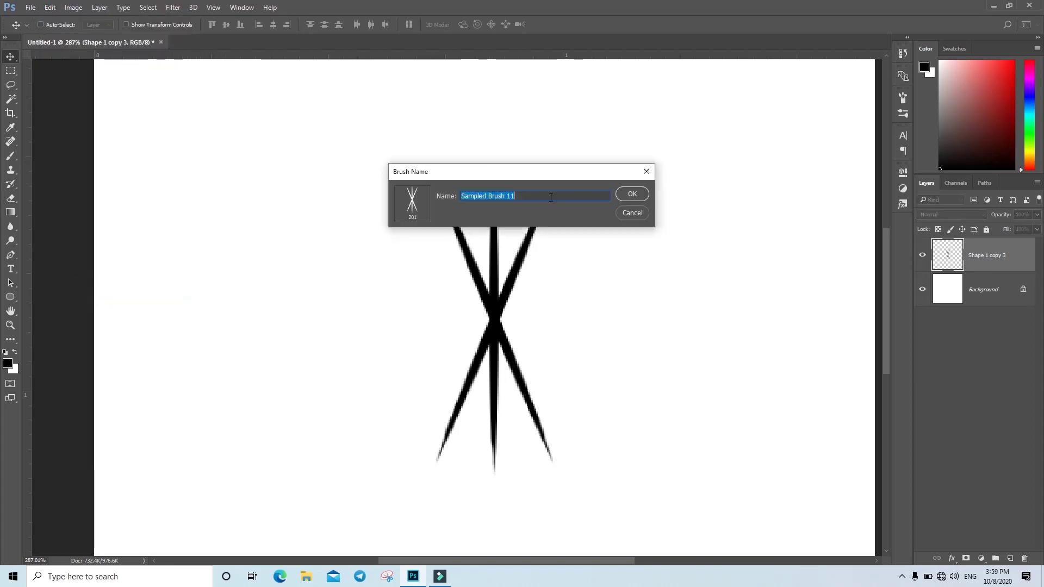
left_click(632, 196)
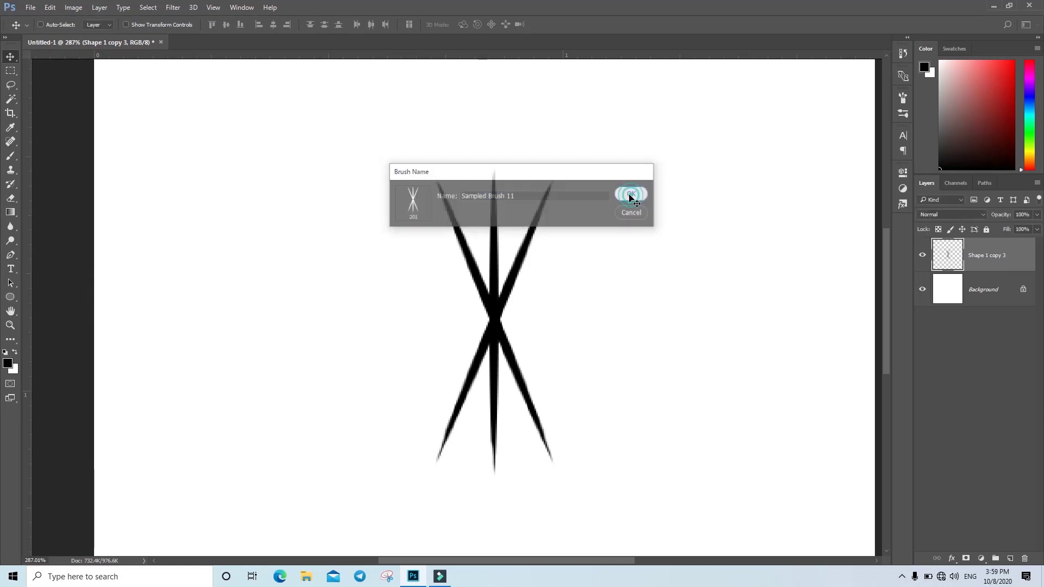
left_click(922, 255)
left_click_drag(1001, 263, 1024, 558)
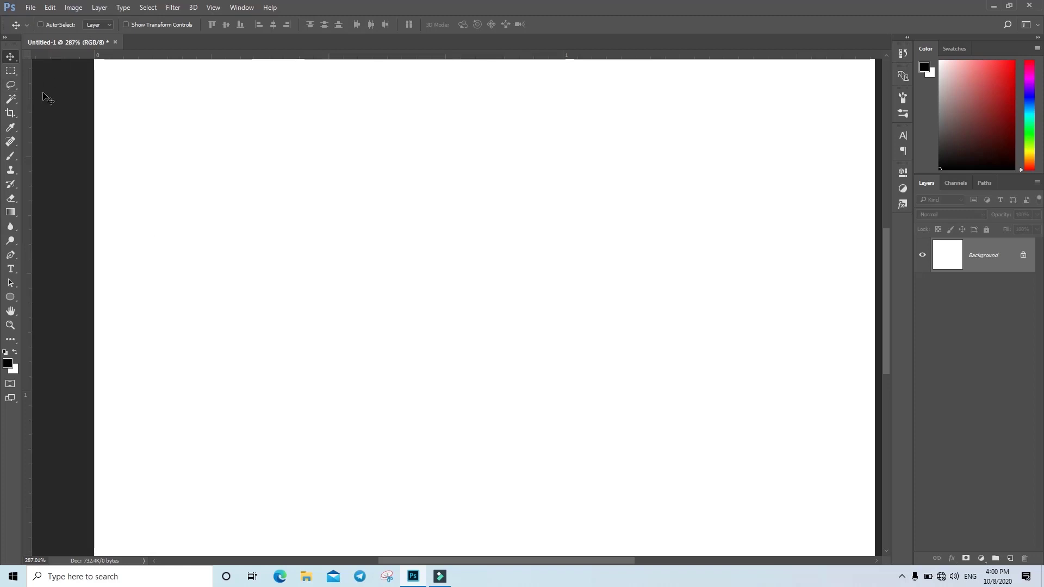
Give the star brush tip 15% spacing and a 75 px size
left_click(12, 156)
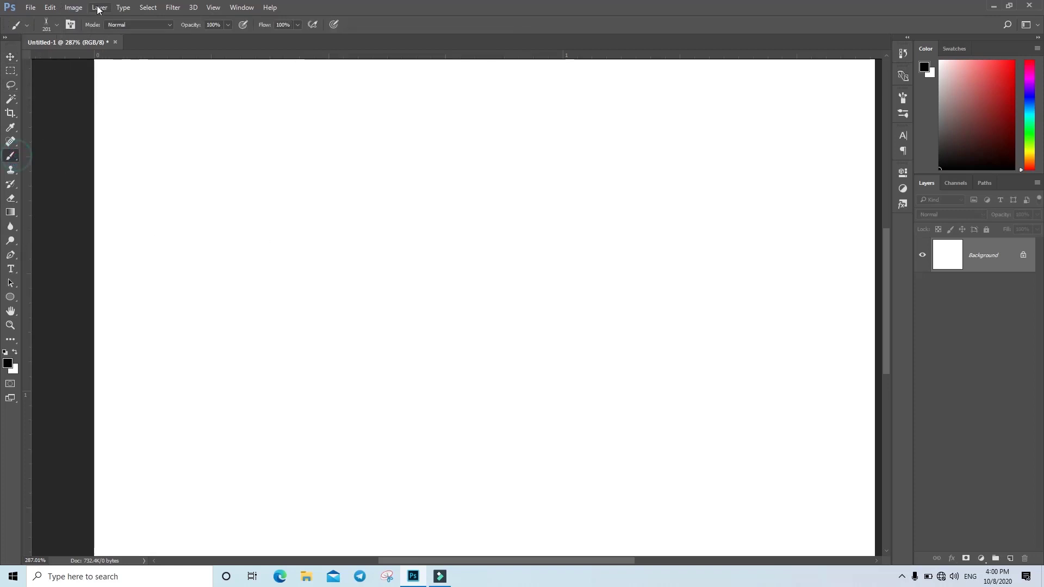
left_click(72, 24)
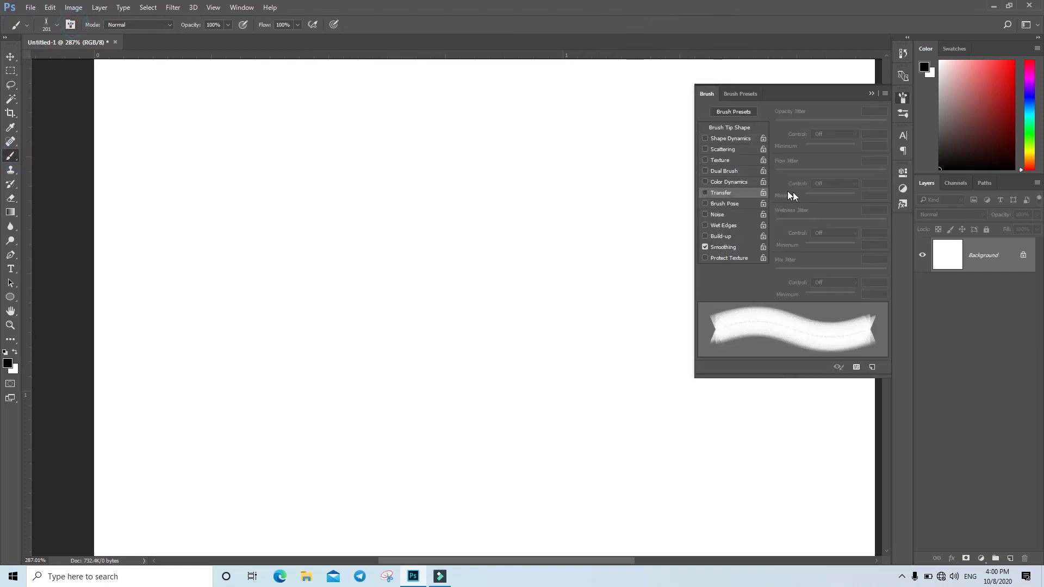
left_click(746, 127)
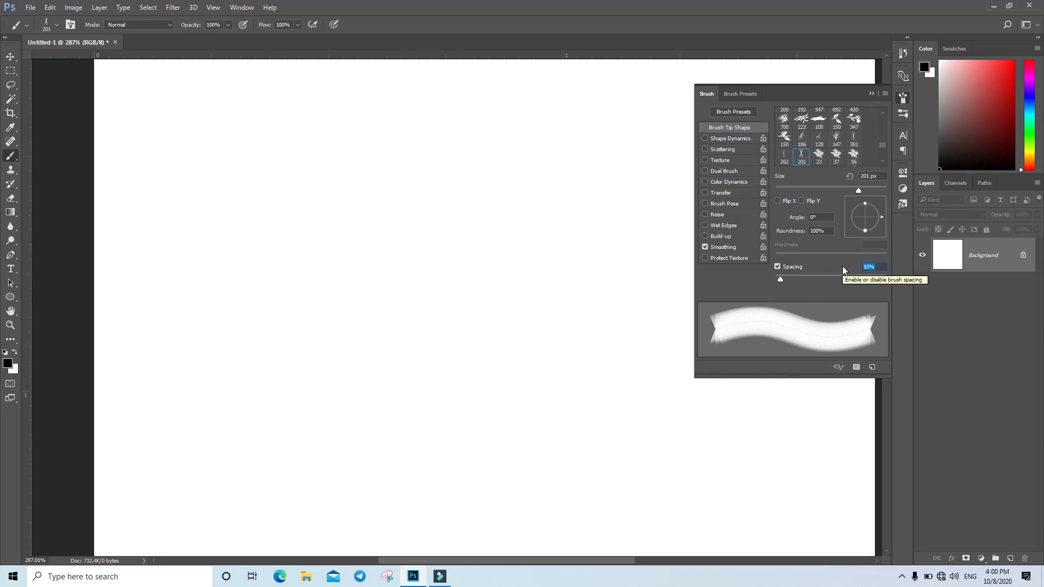
type("15")
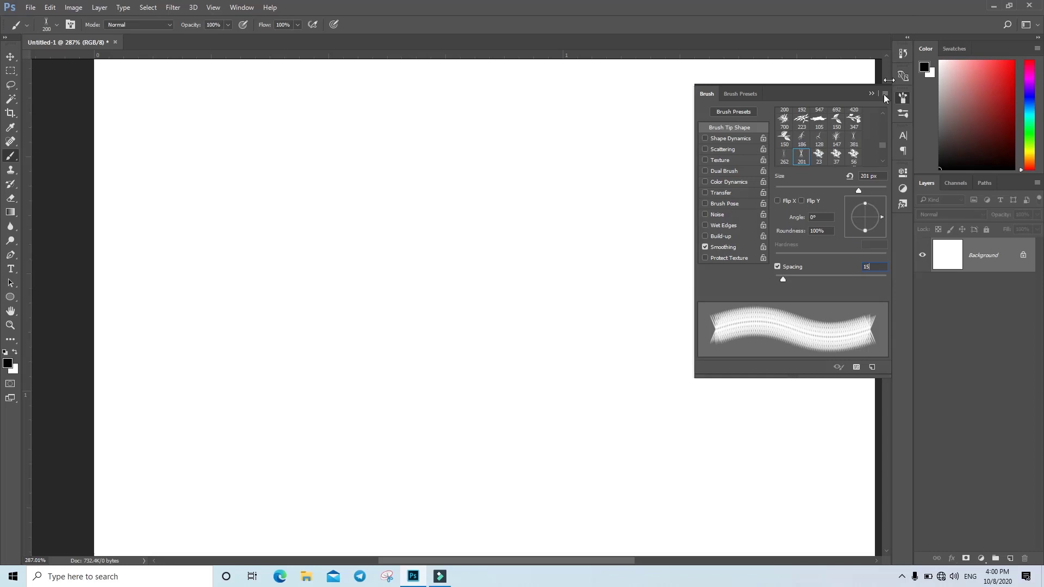
left_click(883, 175)
type("75")
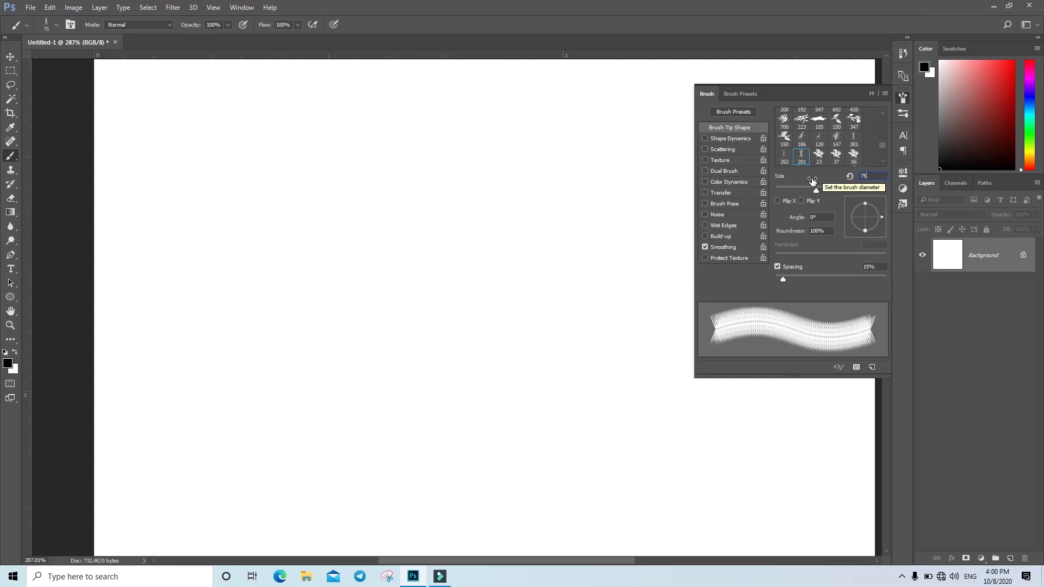
Enable Shape Dynamics with 100% pen-pressure size jitter and 100% angle jitter
left_click(742, 139)
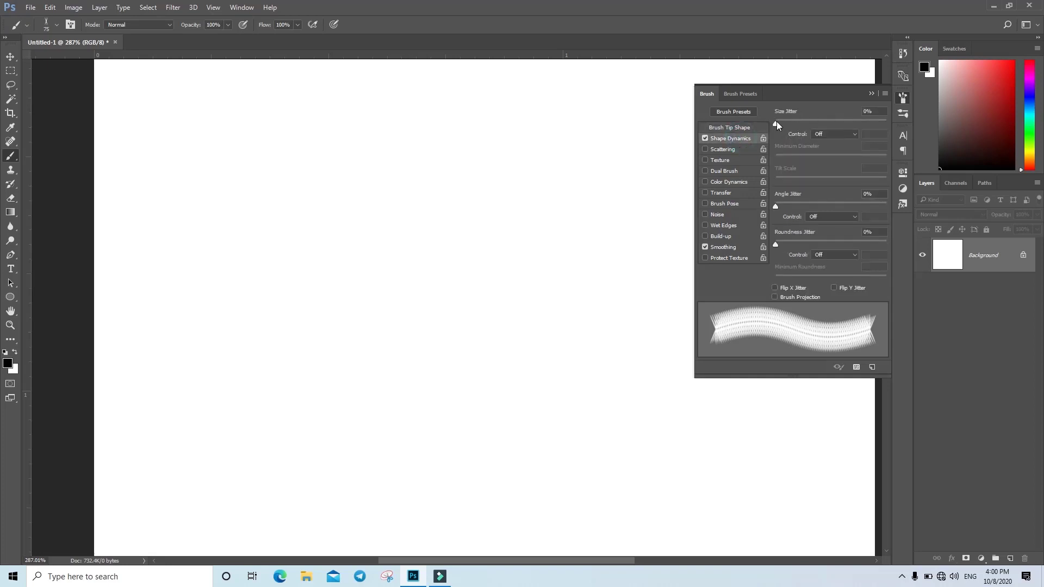
left_click_drag(777, 123, 892, 124)
left_click(849, 135)
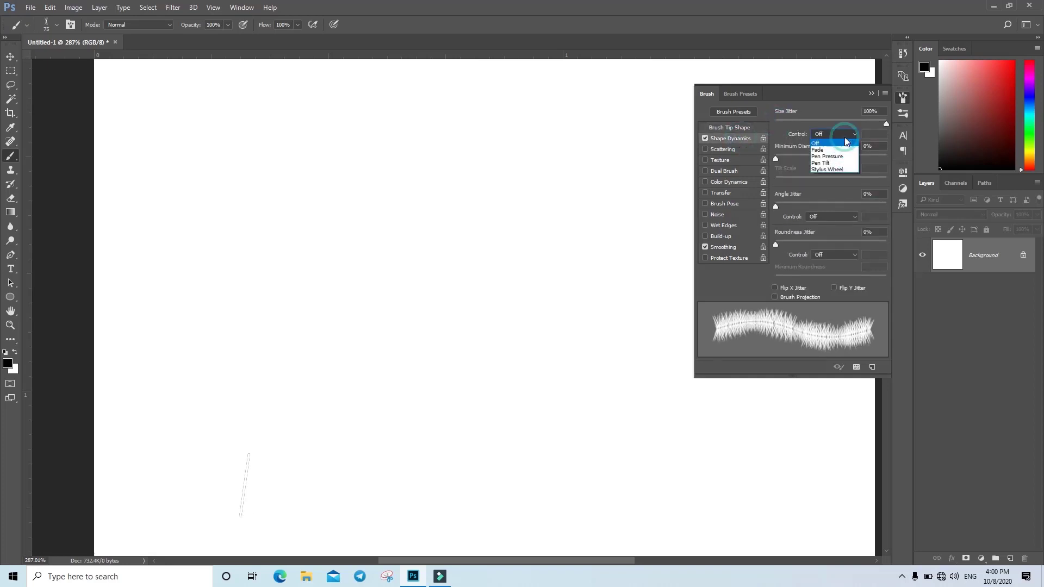
left_click(846, 158)
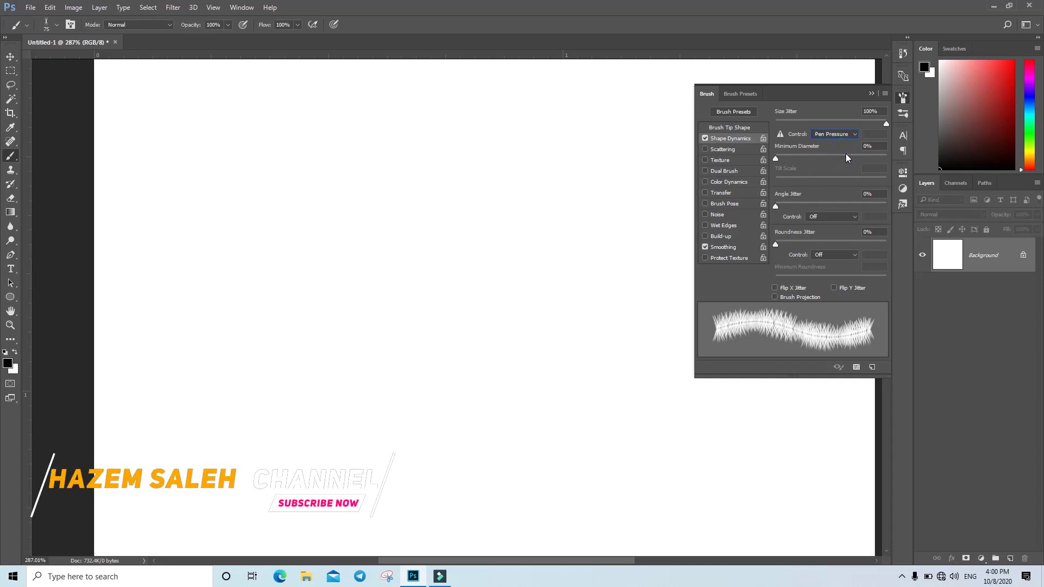
left_click_drag(778, 206, 996, 207)
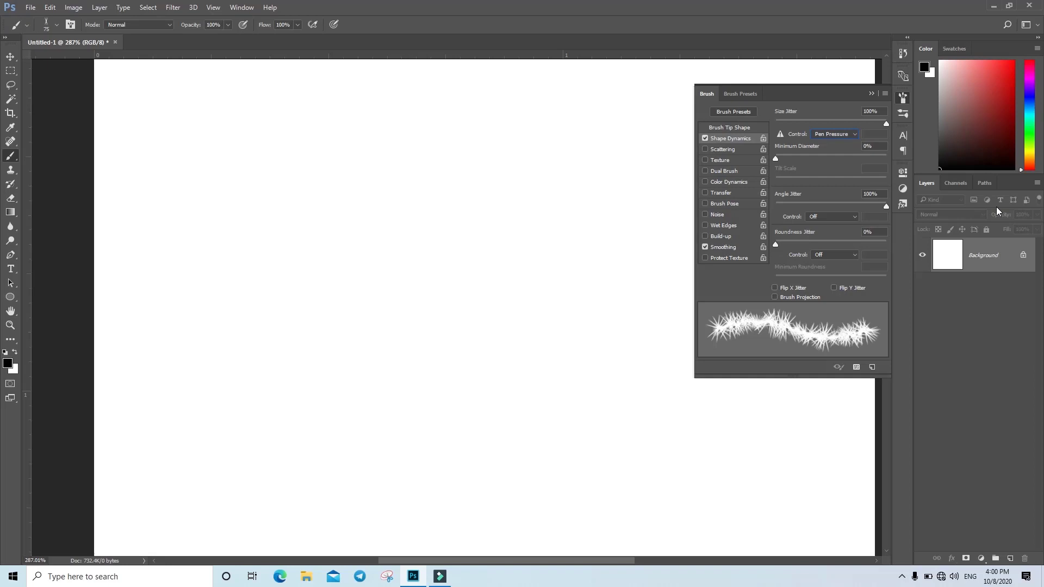
Enable pen-pressure Scattering and Transfer with 50% opacity jitter and pen-pressure flow jitter
left_click(727, 153)
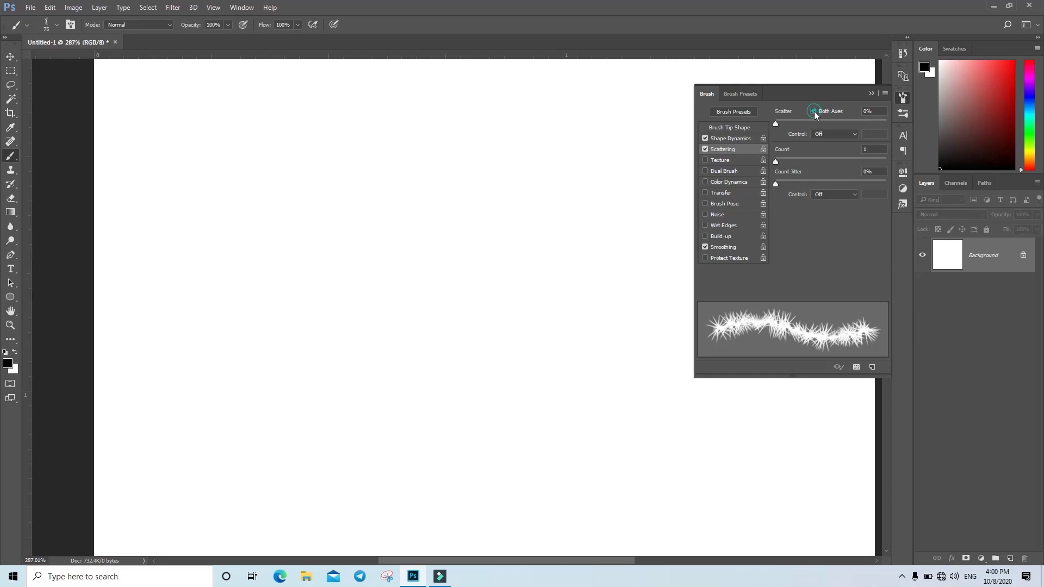
left_click(822, 133)
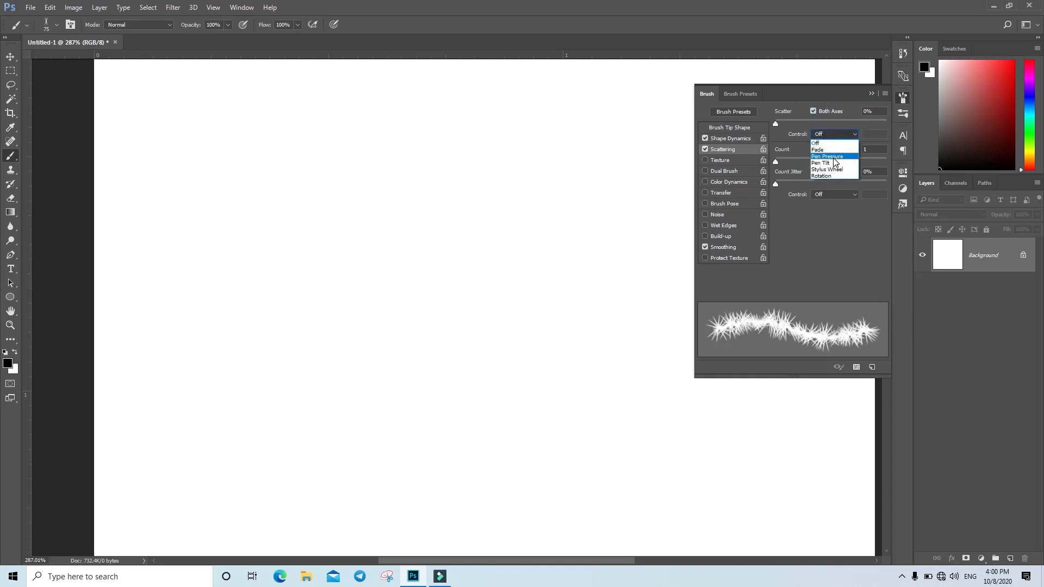
left_click(833, 159)
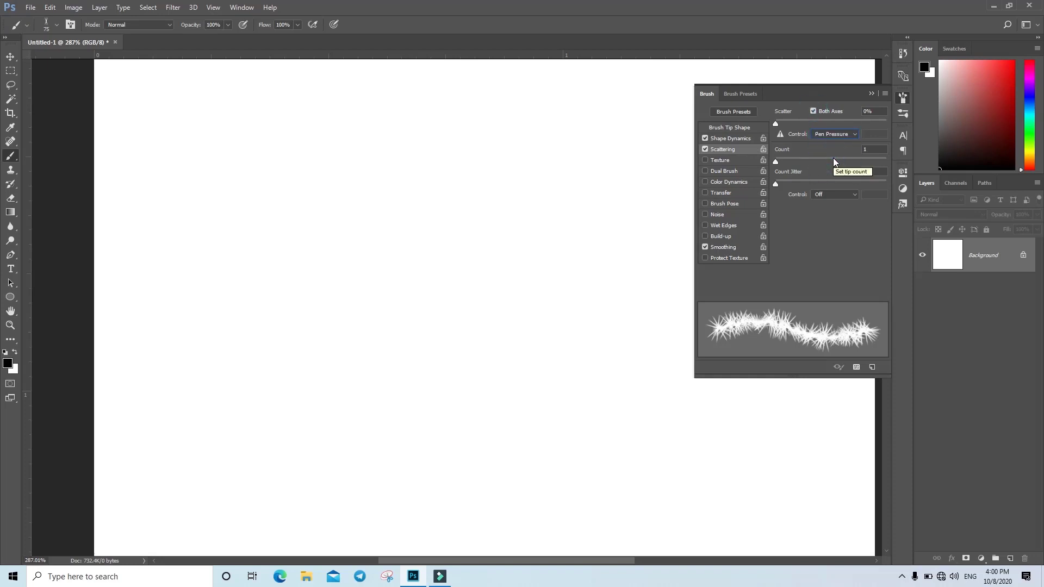
left_click(726, 194)
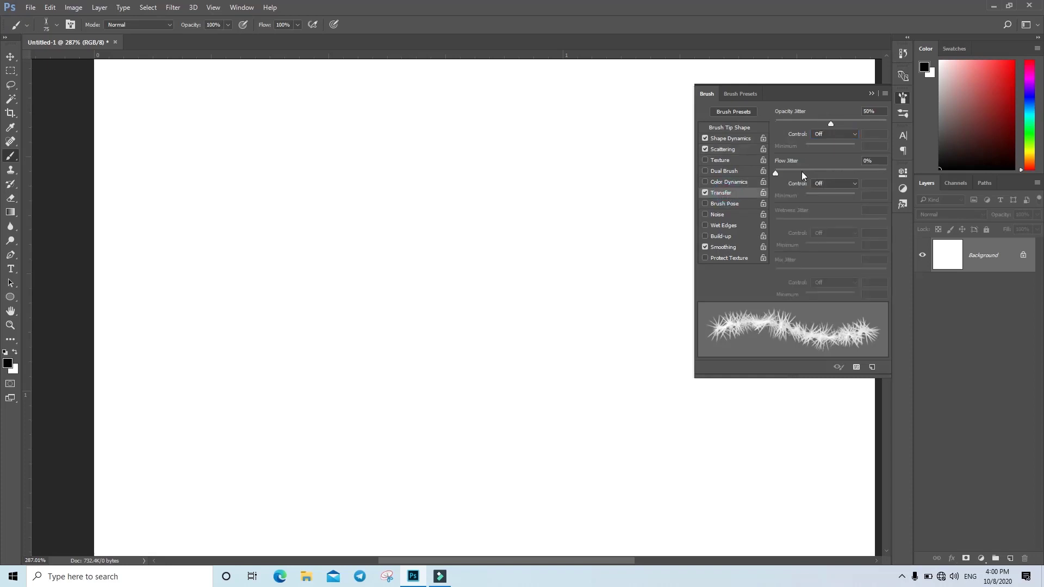
left_click(872, 112)
left_click(827, 183)
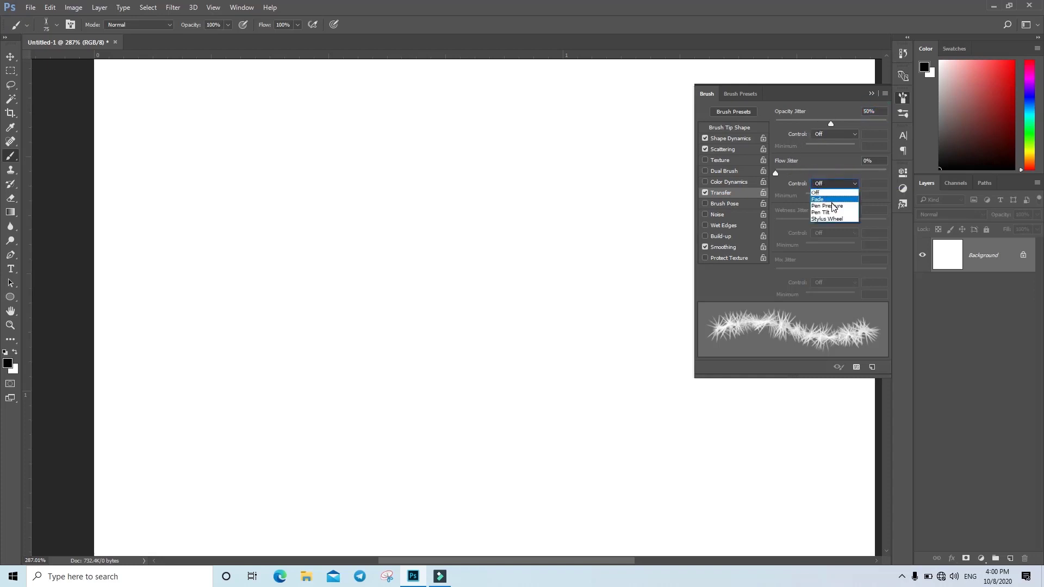
left_click(832, 208)
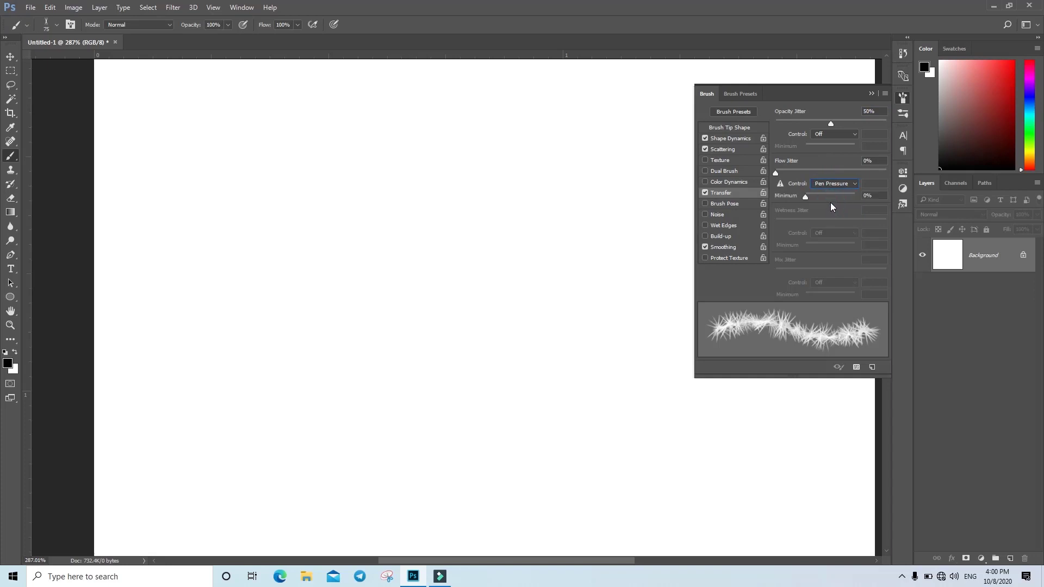
left_click(871, 93)
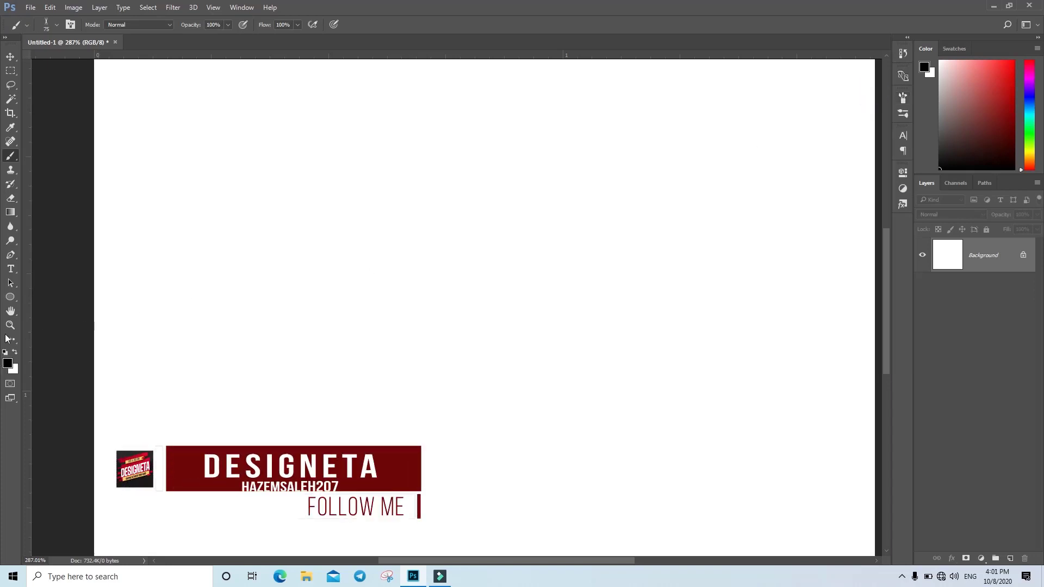
Draw a 333 × 333 px circular path with the Ellipse tool in Path mode
left_click(10, 297)
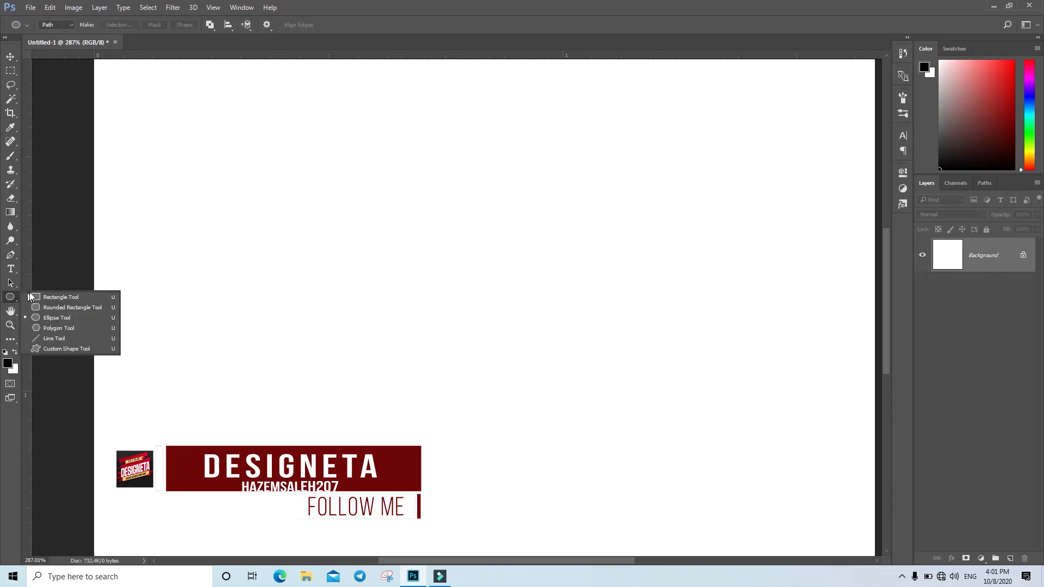
left_click(63, 318)
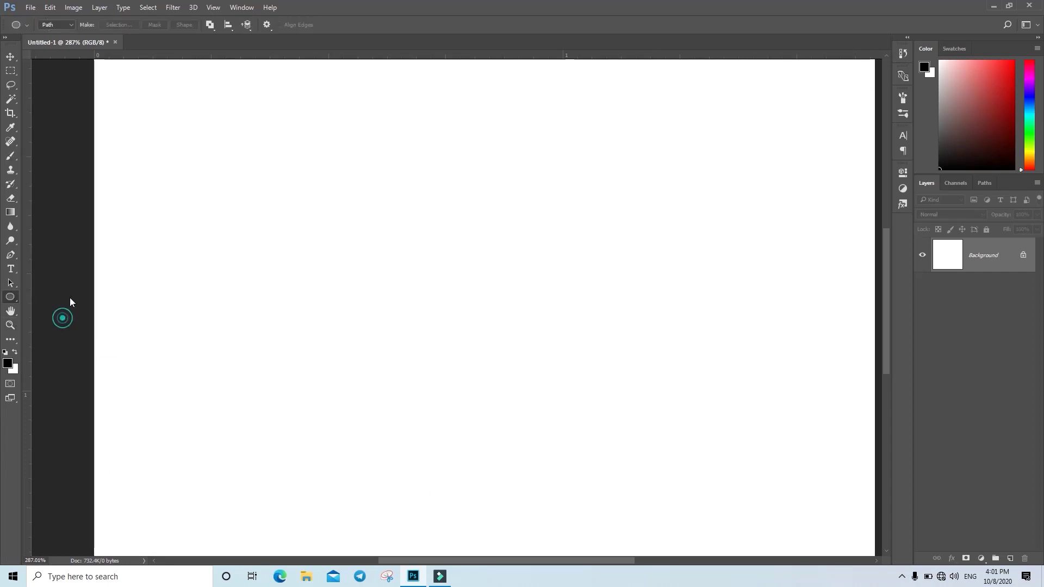
left_click(60, 25)
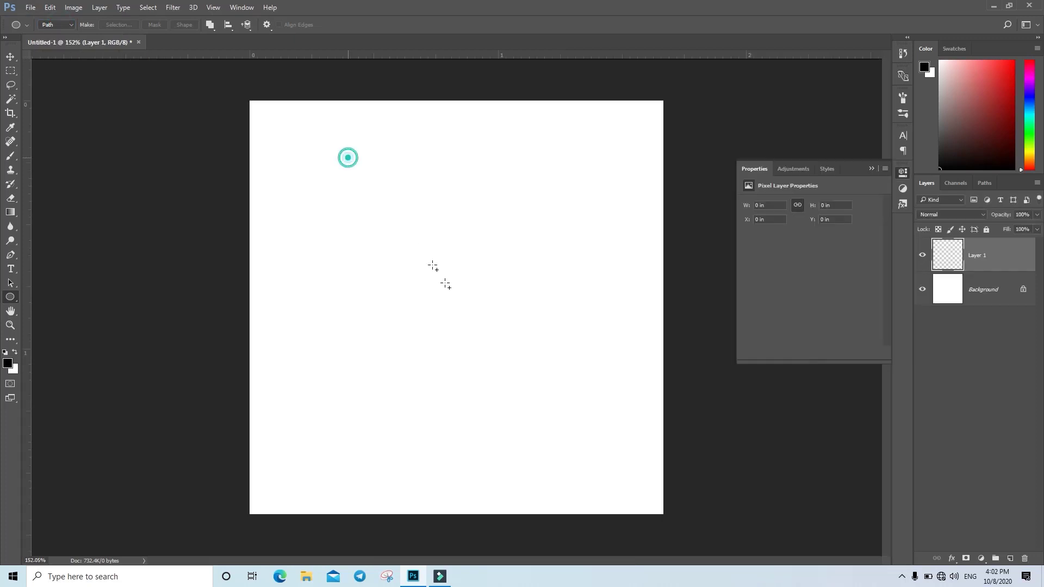
left_click_drag(347, 157, 623, 525)
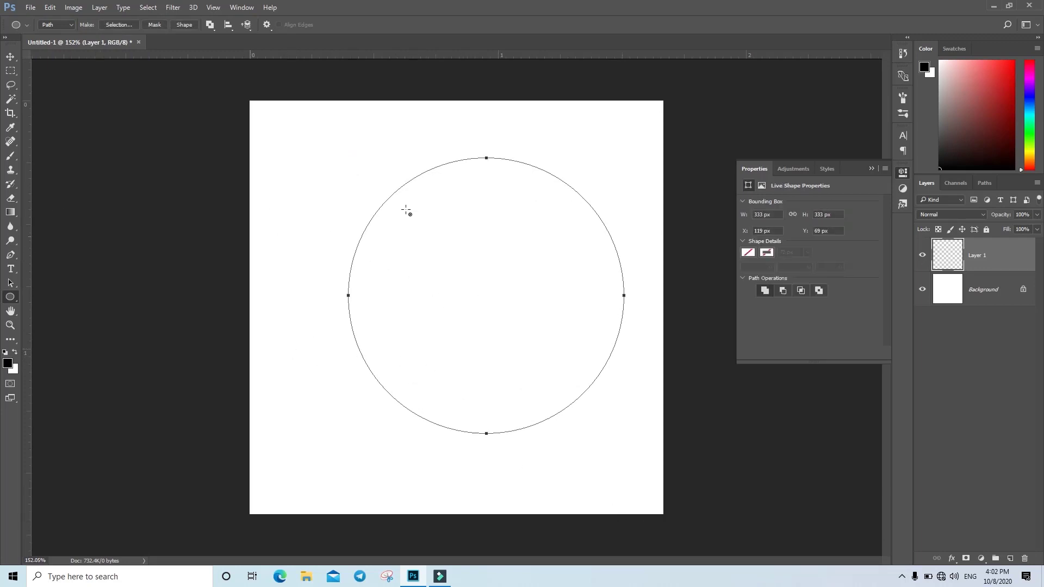
Move the circle path left until its X position reads about 85 px
key("a")
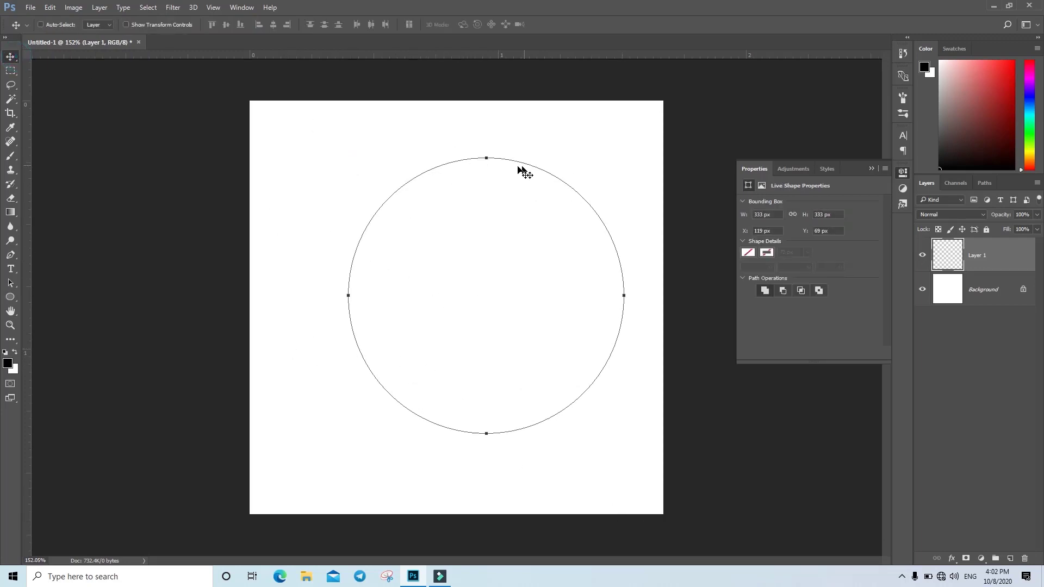
left_click_drag(518, 166, 471, 175)
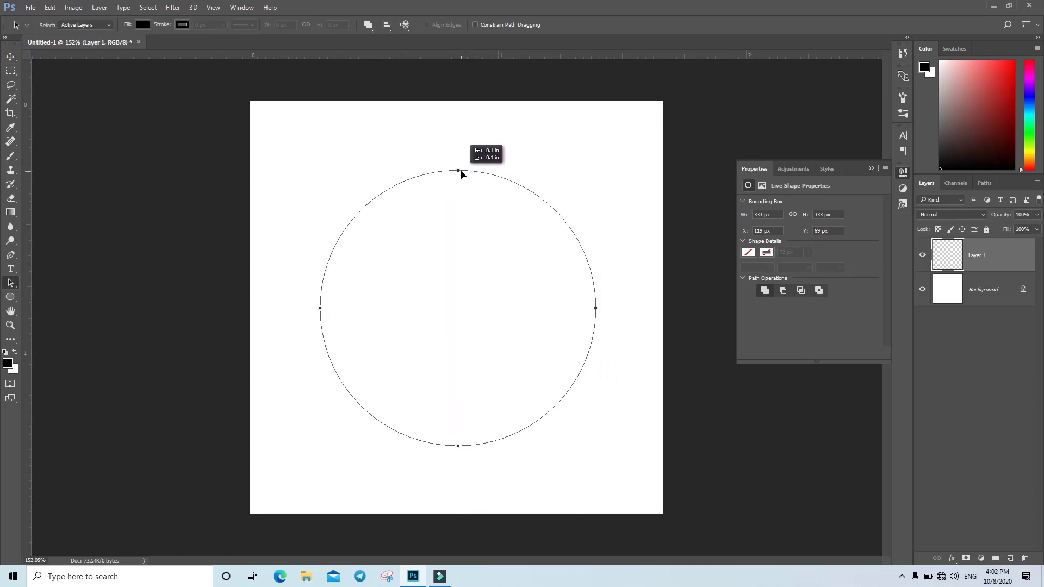
left_click_drag(469, 170, 461, 171)
Stroke the circle path with the star brush to form a spiky black ring
key("p")
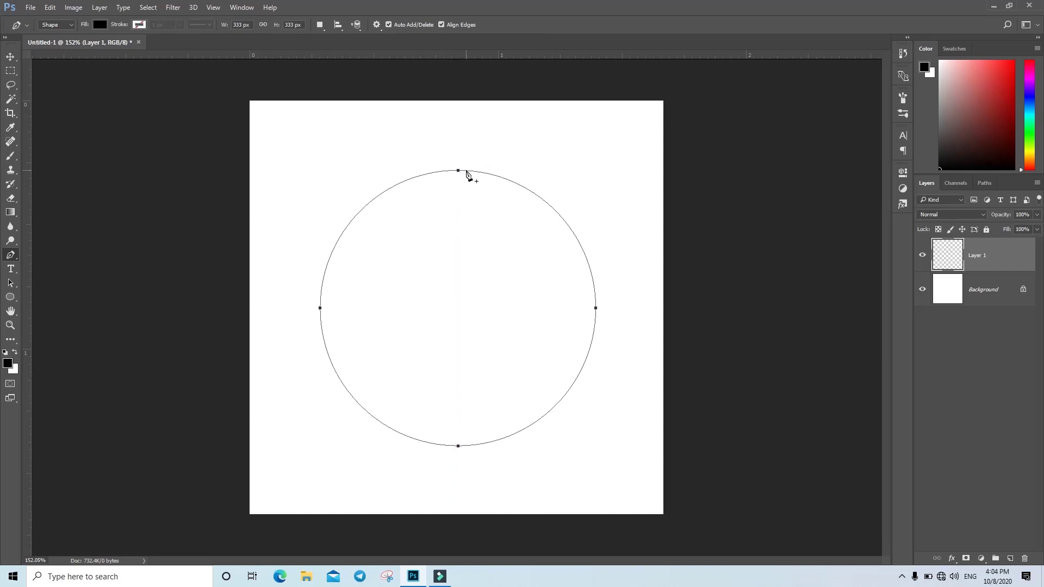
right_click(467, 174)
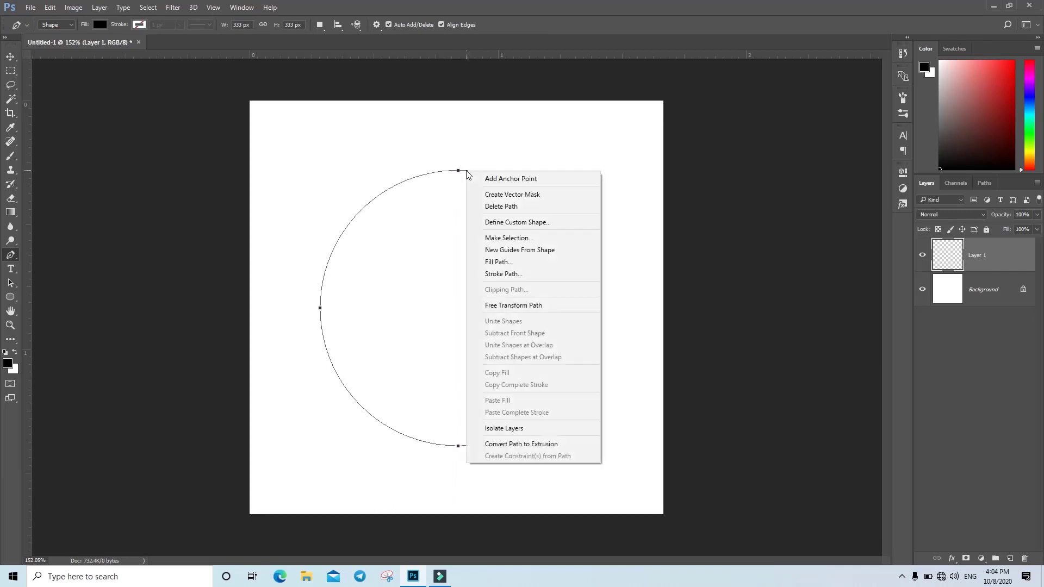
left_click(552, 275)
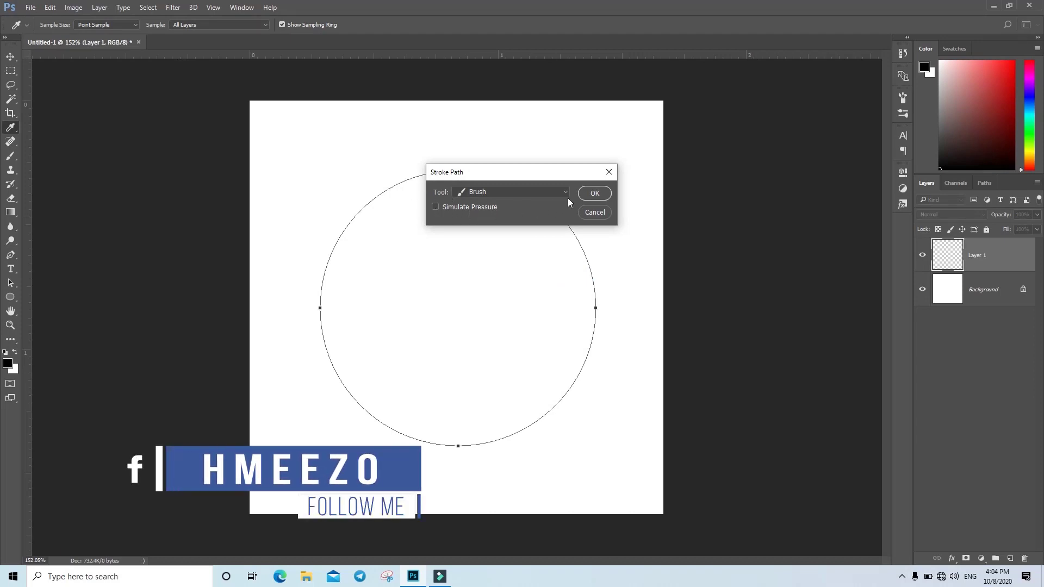
left_click(594, 193)
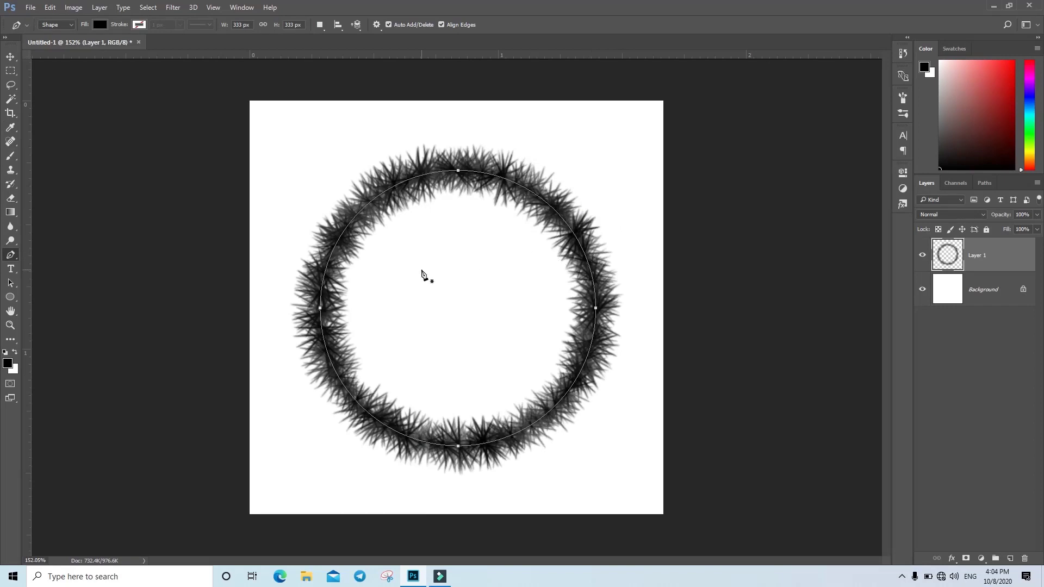
left_click(10, 157)
right_click(353, 179)
Paint black across the ring's top and inner left side with hard and soft round brushes
left_click(367, 252)
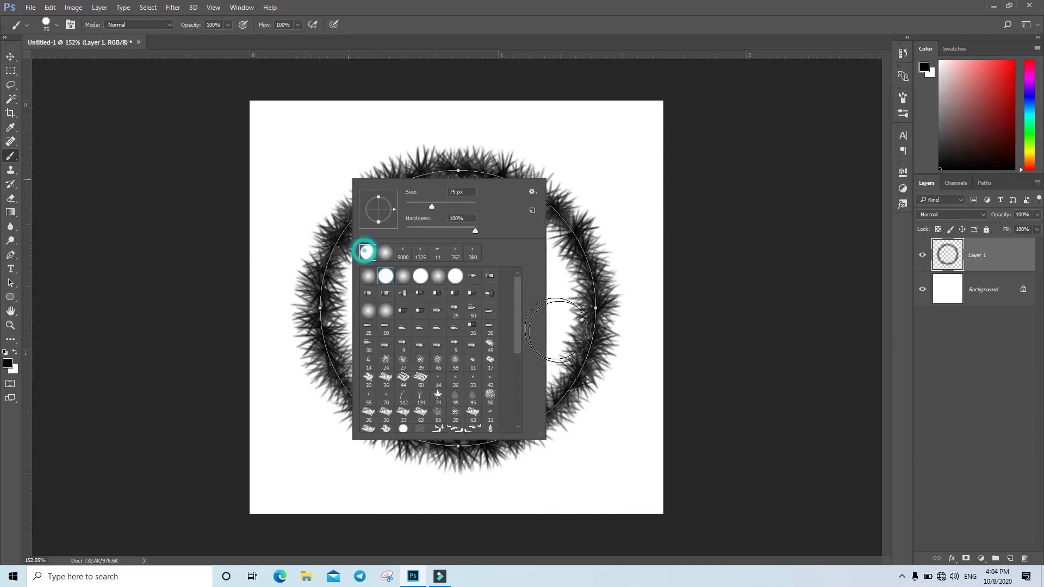
key("Escape")
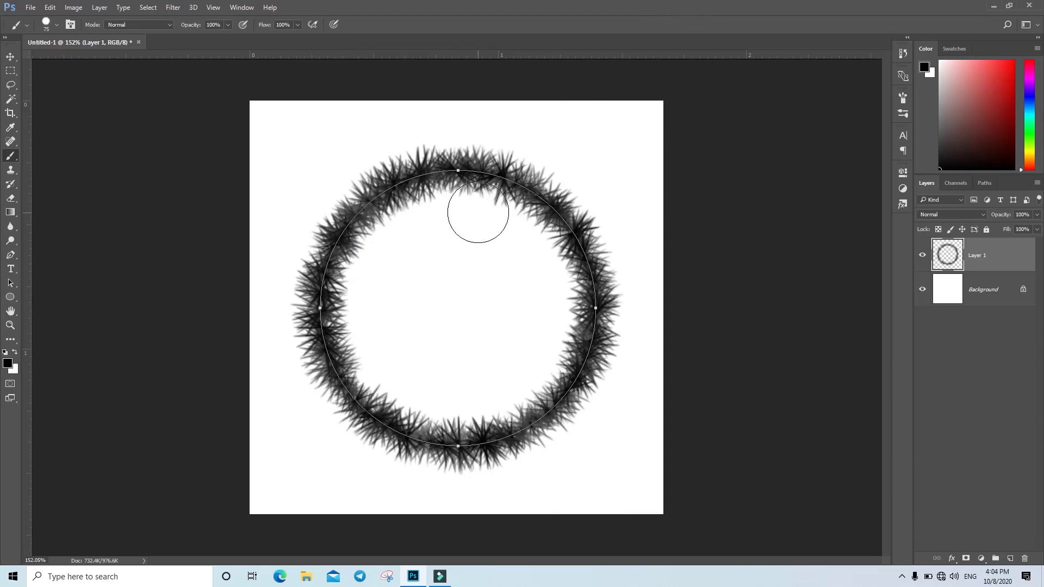
left_click_drag(477, 205, 447, 206)
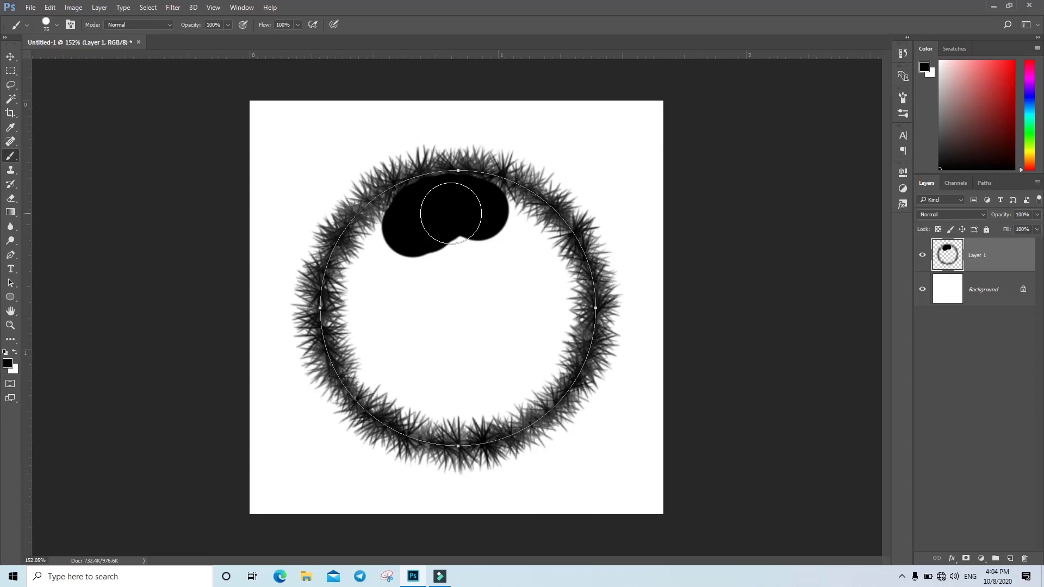
mouse_move(476, 207)
left_mouse_down()
mouse_move(396, 221)
mouse_move(359, 273)
left_mouse_up()
right_click(448, 268)
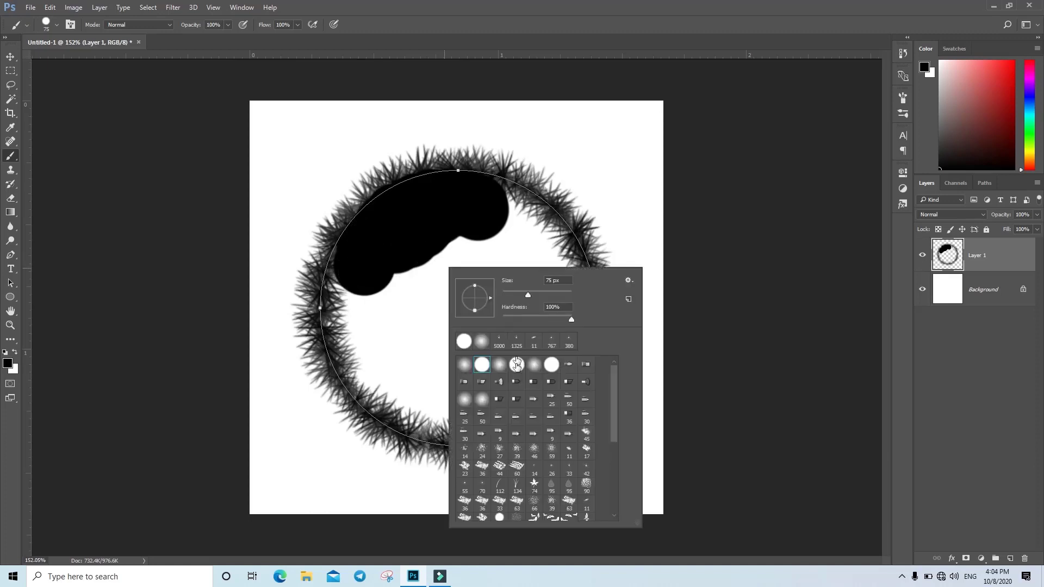
left_click(739, 4)
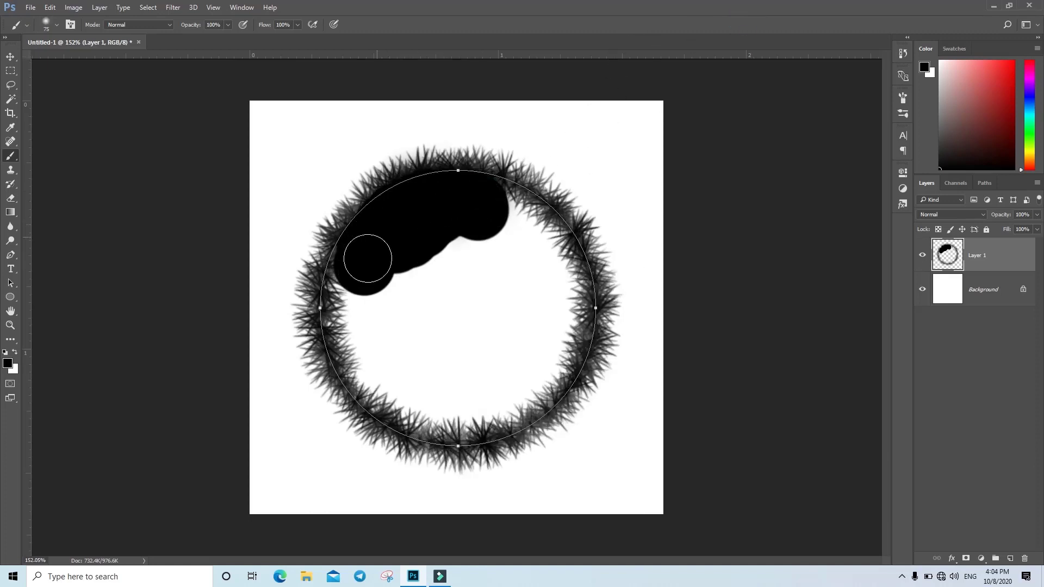
mouse_move(368, 259)
left_mouse_down()
mouse_move(367, 377)
mouse_move(501, 419)
mouse_move(531, 392)
mouse_move(553, 345)
mouse_move(566, 345)
mouse_move(573, 288)
mouse_move(564, 291)
mouse_move(536, 226)
mouse_move(547, 226)
mouse_move(489, 200)
mouse_move(534, 240)
mouse_move(484, 309)
left_mouse_up()
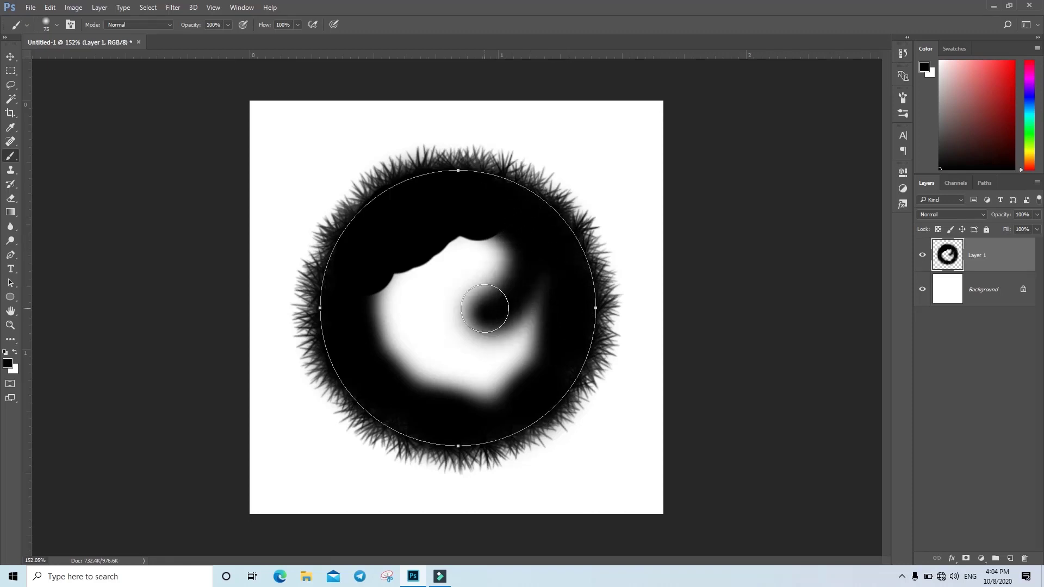
Fill the white centre with black and deselect the Work Path to hide its outline
right_click(471, 294)
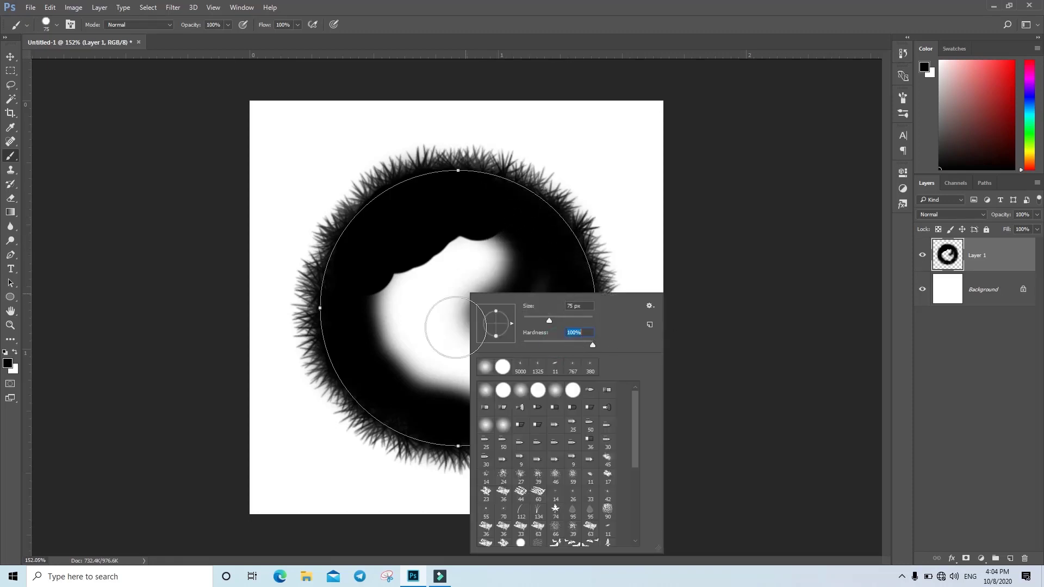
mouse_move(443, 348)
left_mouse_down()
mouse_move(408, 287)
mouse_move(511, 275)
mouse_move(529, 317)
mouse_move(479, 392)
mouse_move(408, 358)
mouse_move(422, 337)
mouse_move(456, 347)
left_mouse_up()
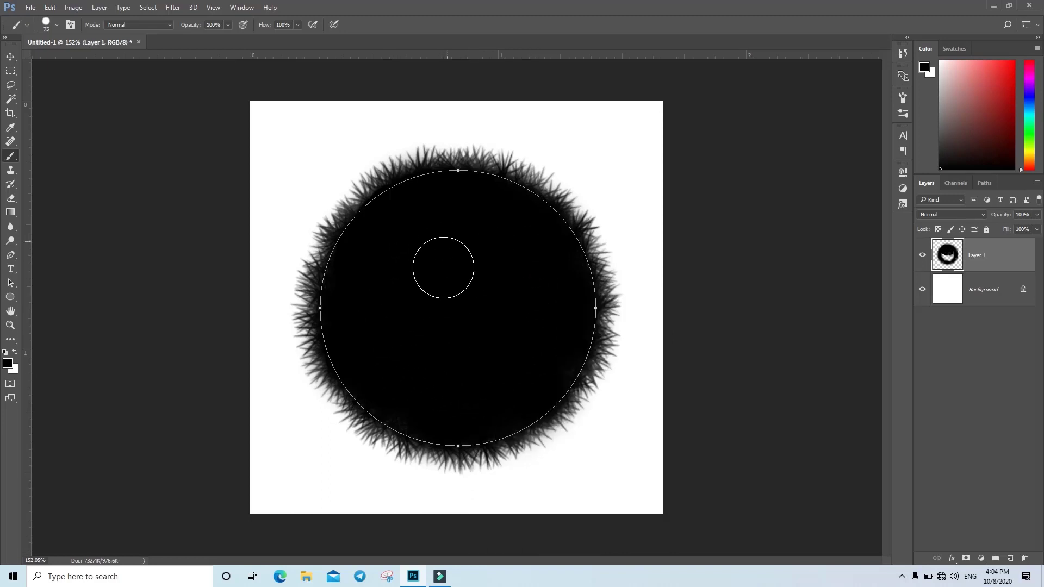
left_click(985, 182)
left_click(967, 301)
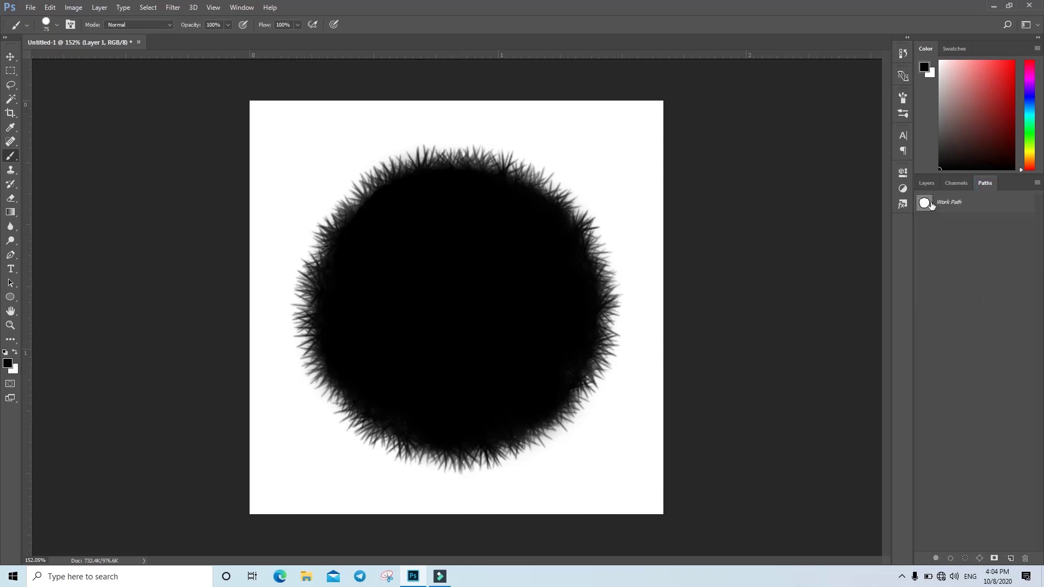
left_click(927, 182)
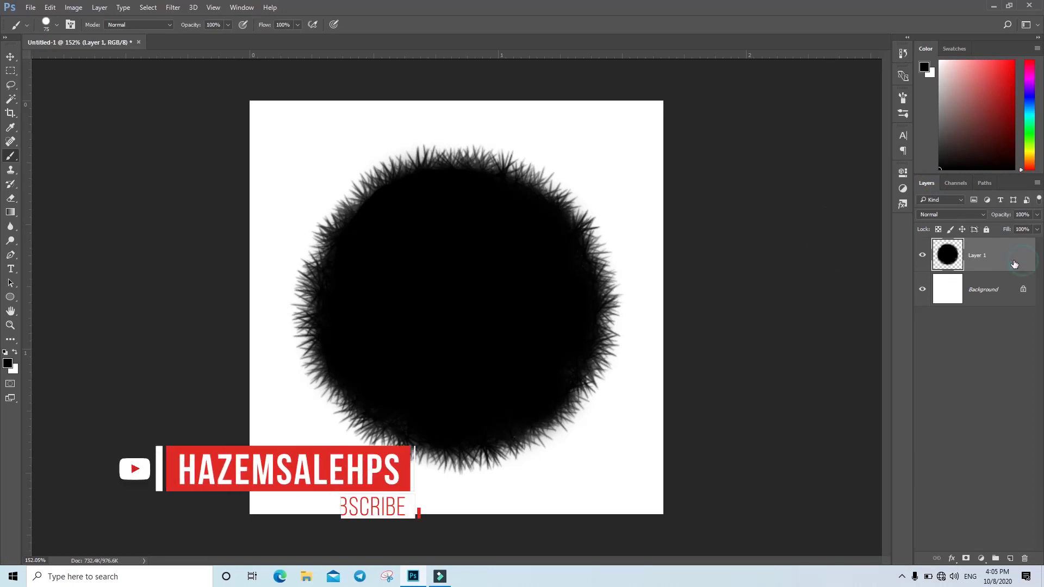
Add a reversed Foreground to Transparent Gradient Overlay to Layer 1
double_click(1000, 256)
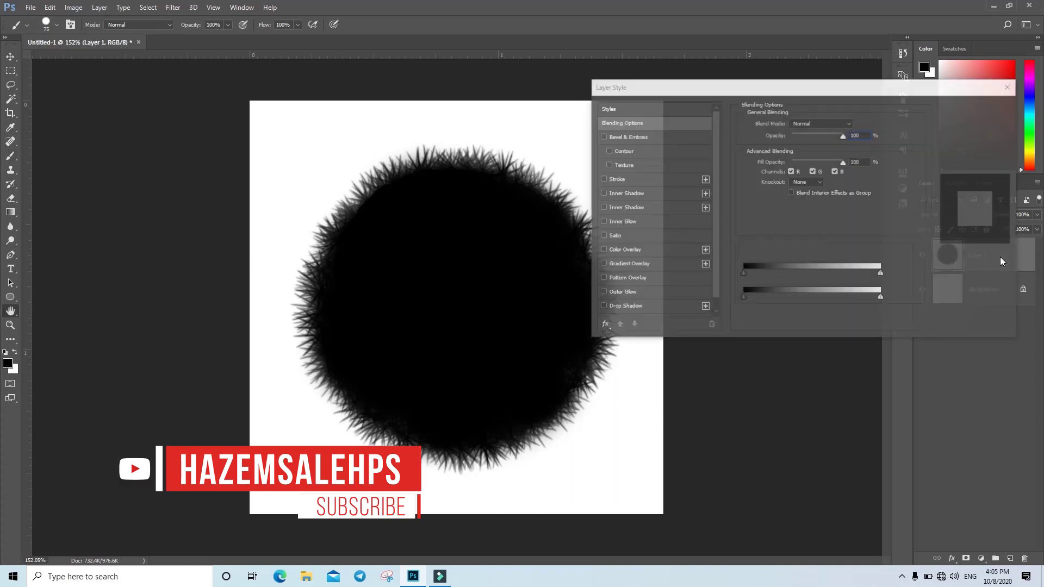
left_click(628, 266)
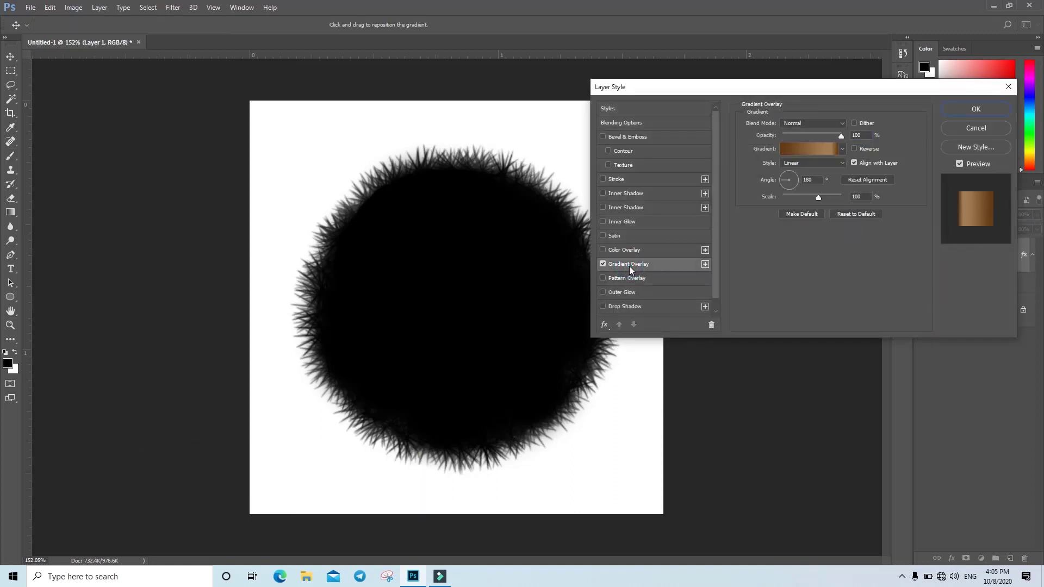
left_click(813, 149)
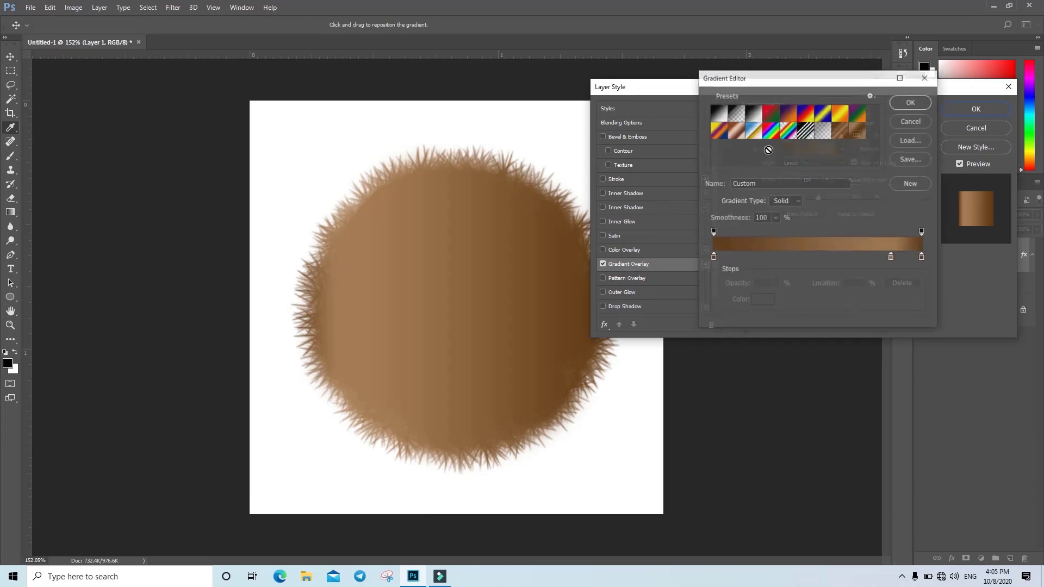
left_click(737, 114)
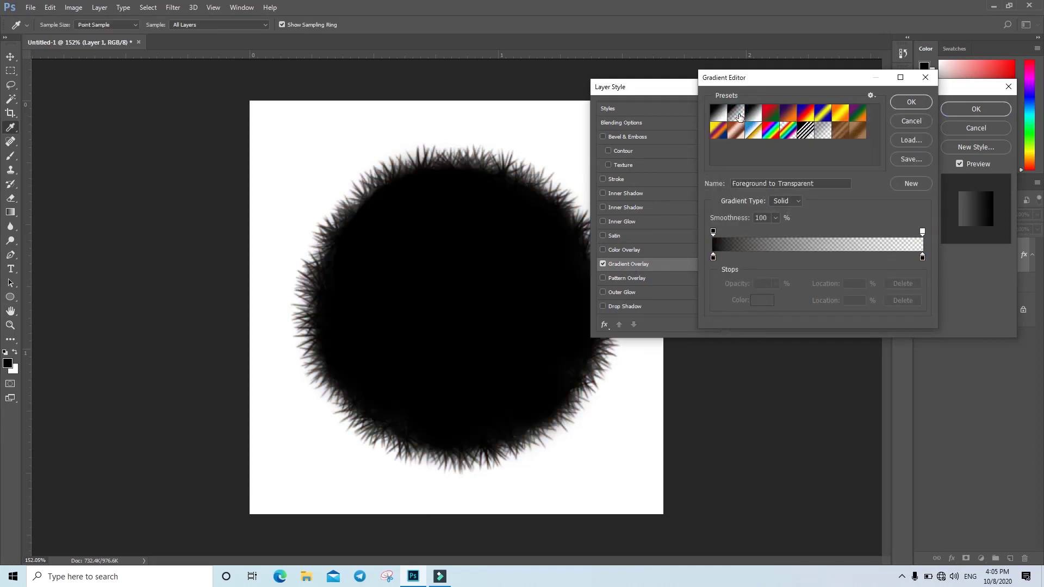
left_click(913, 102)
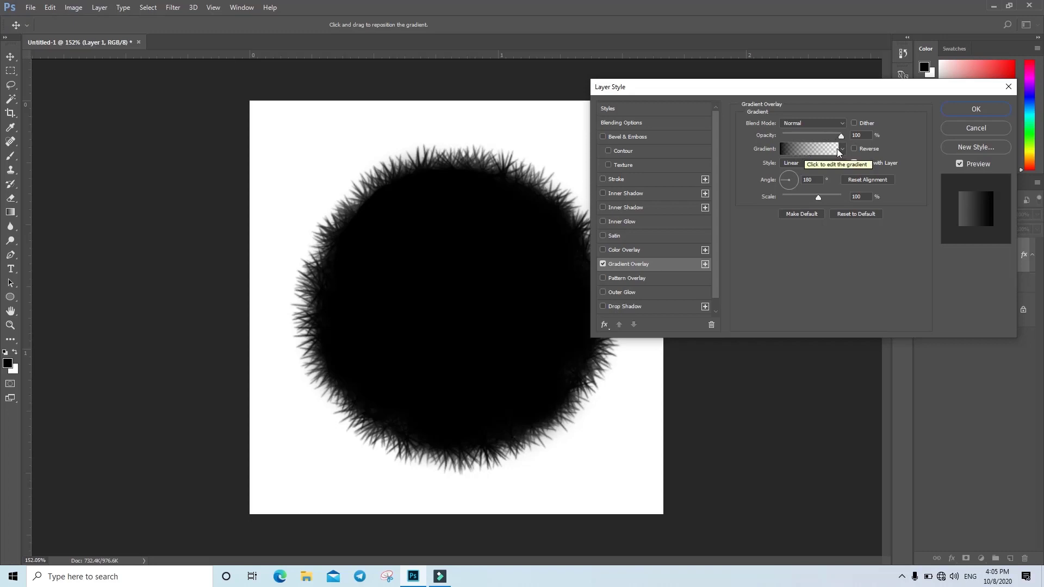
left_click(859, 149)
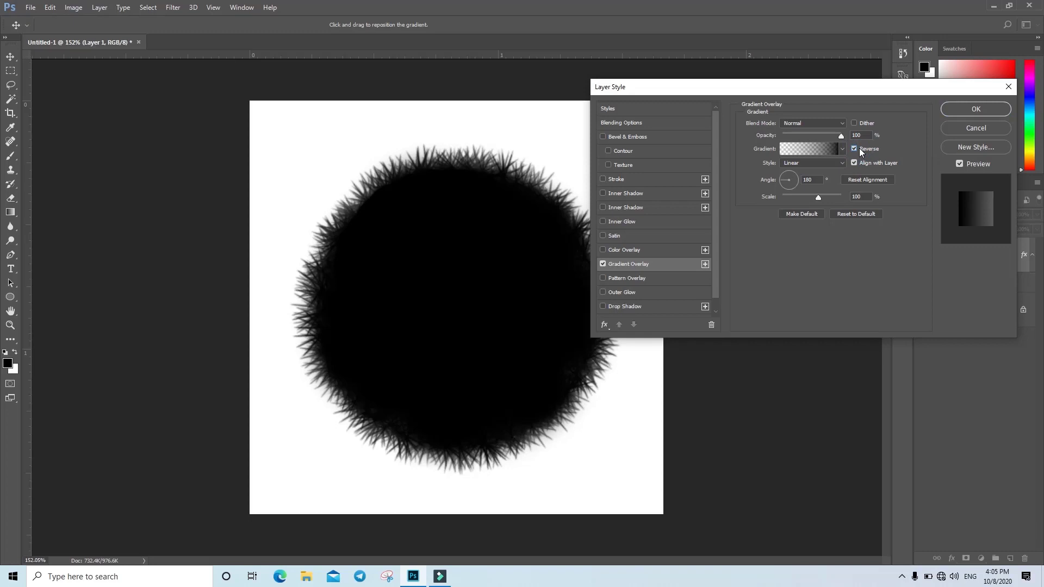
Set the gradient overlay to Radial style, 90° angle and 150% scale, and apply it
left_click(796, 161)
left_click(796, 180)
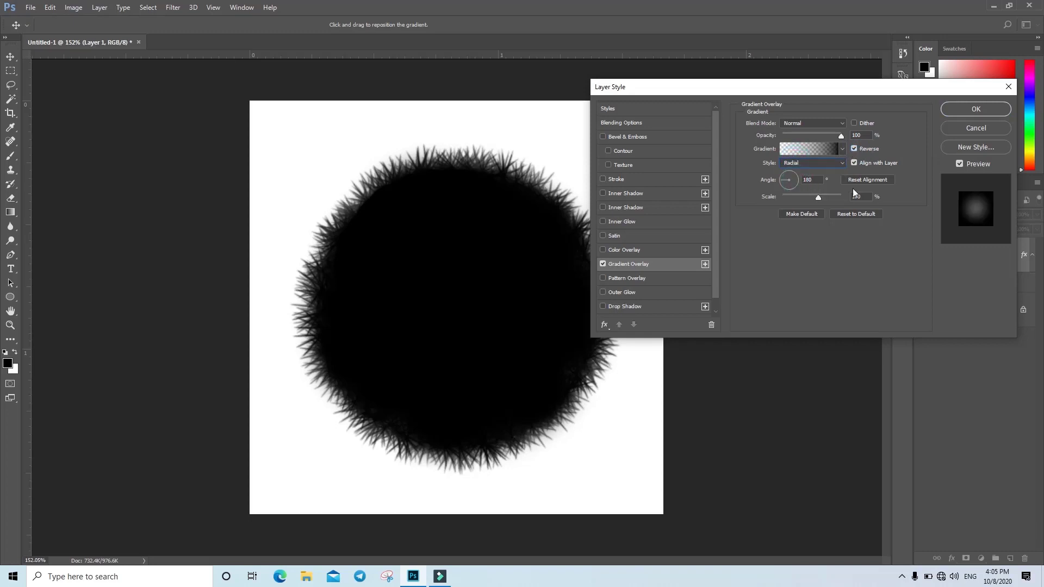
double_click(814, 180)
type("90")
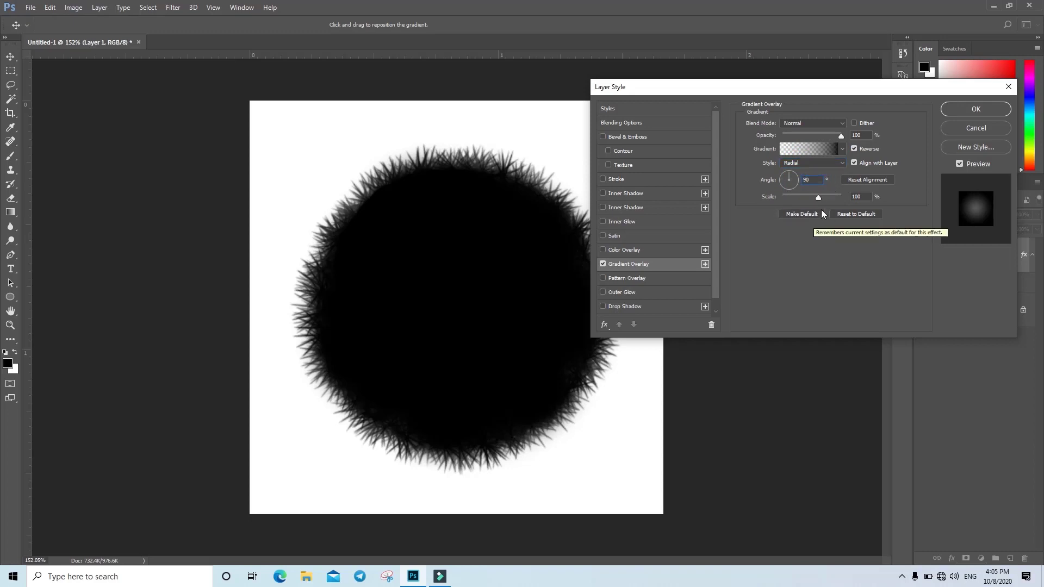
left_click_drag(819, 198, 900, 196)
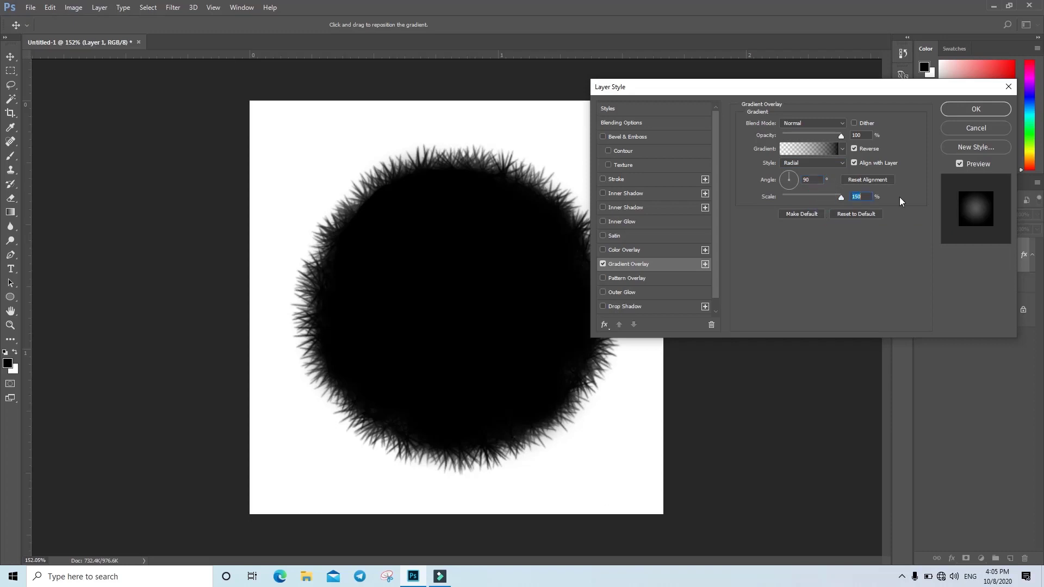
left_click(986, 109)
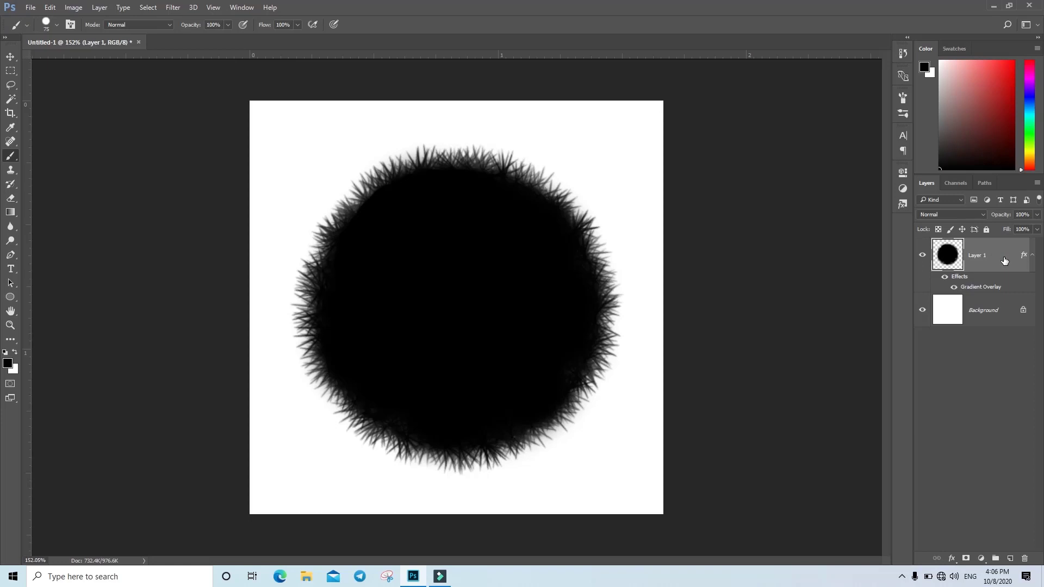
Duplicate the fur ball layer twice and hide the top copy
key("ctrl+j")
key("ctrl+j")
left_click(923, 255)
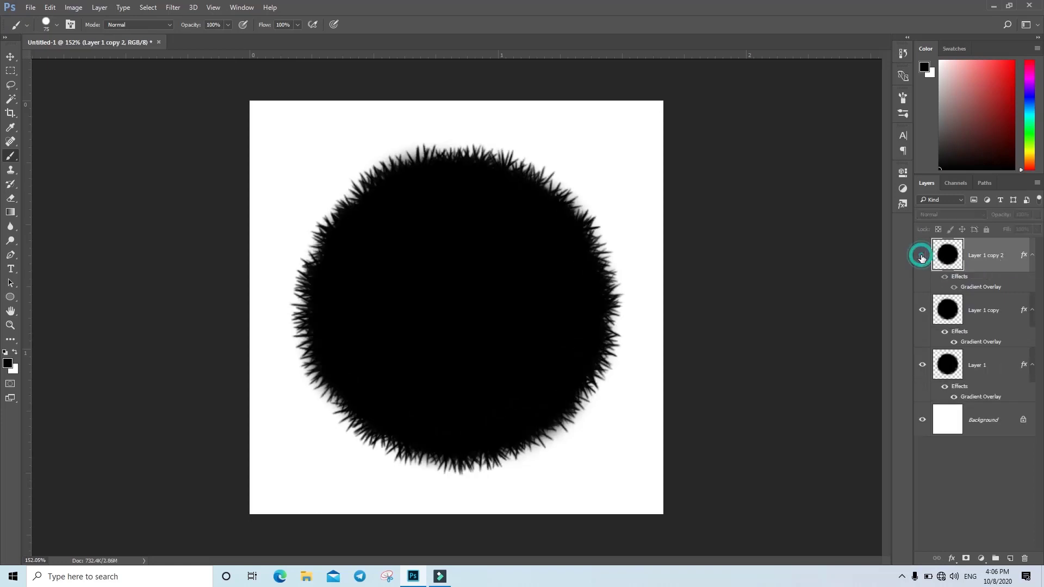
left_click(995, 310)
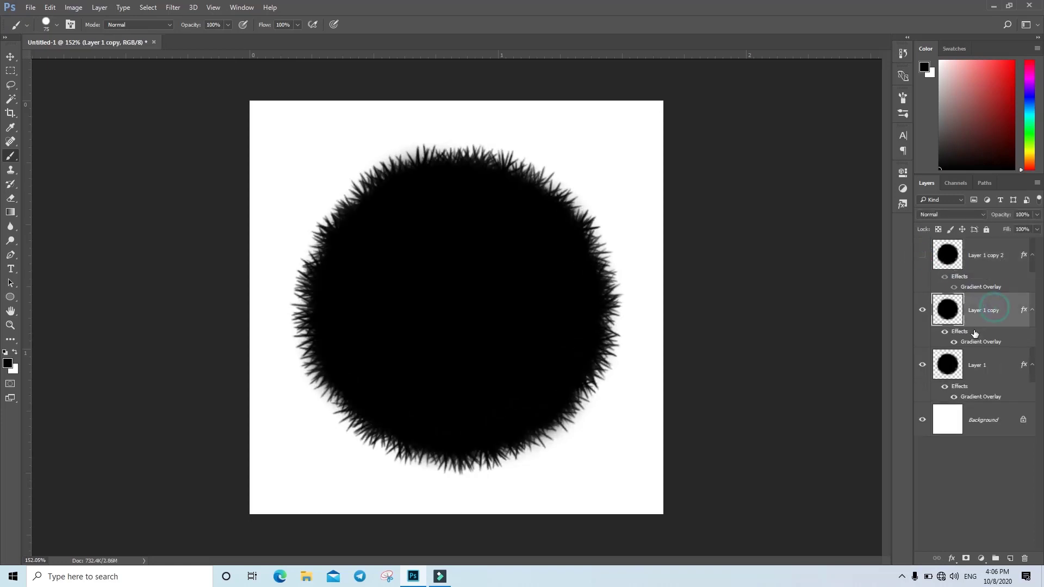
left_click(1025, 310, "alt")
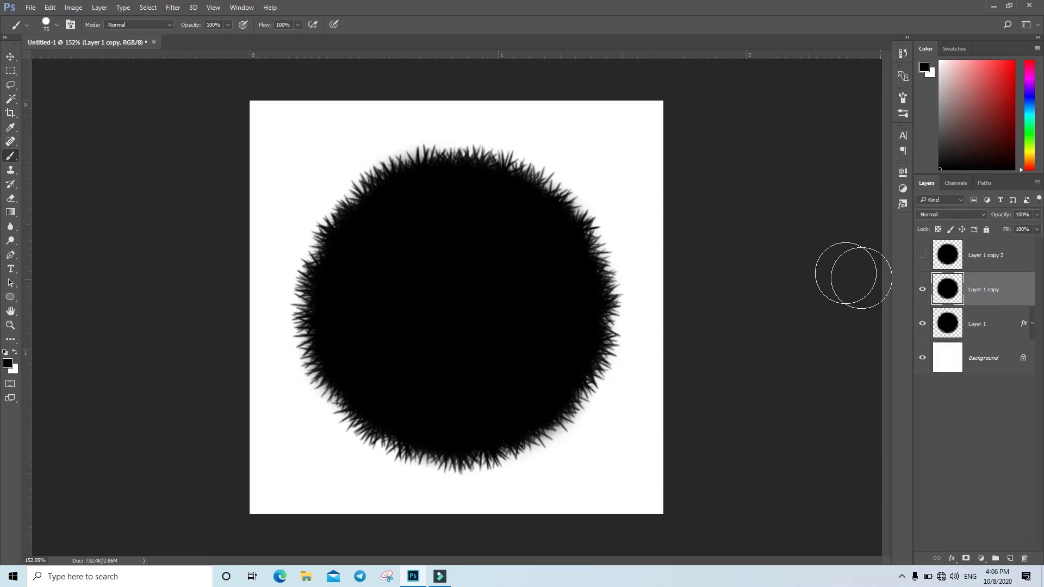
Rename the copies to 1 and 2, then select layer 1
double_click(986, 288)
type("1")
left_click(998, 260)
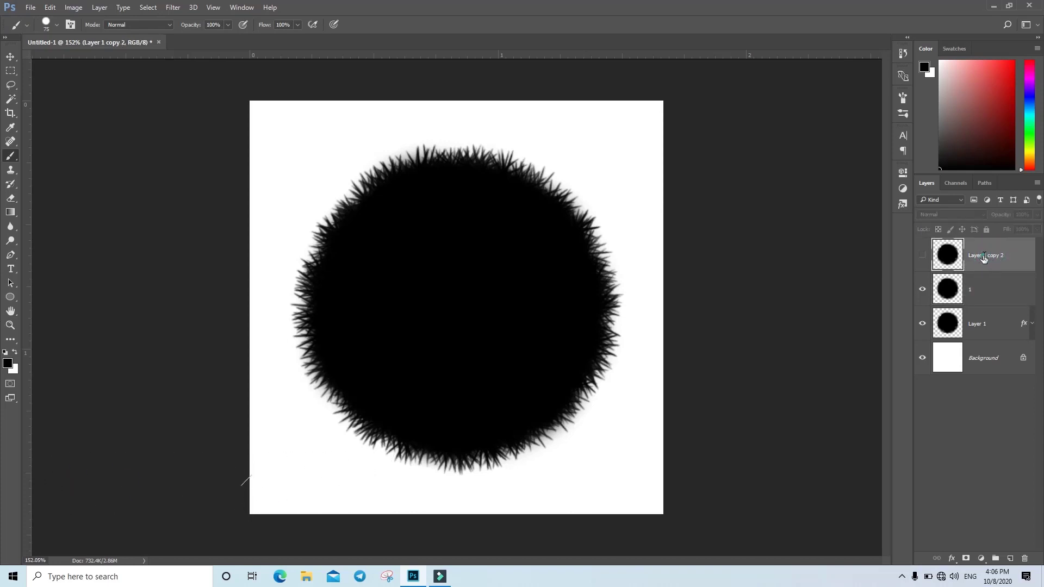
double_click(987, 257)
type("2")
key("Return")
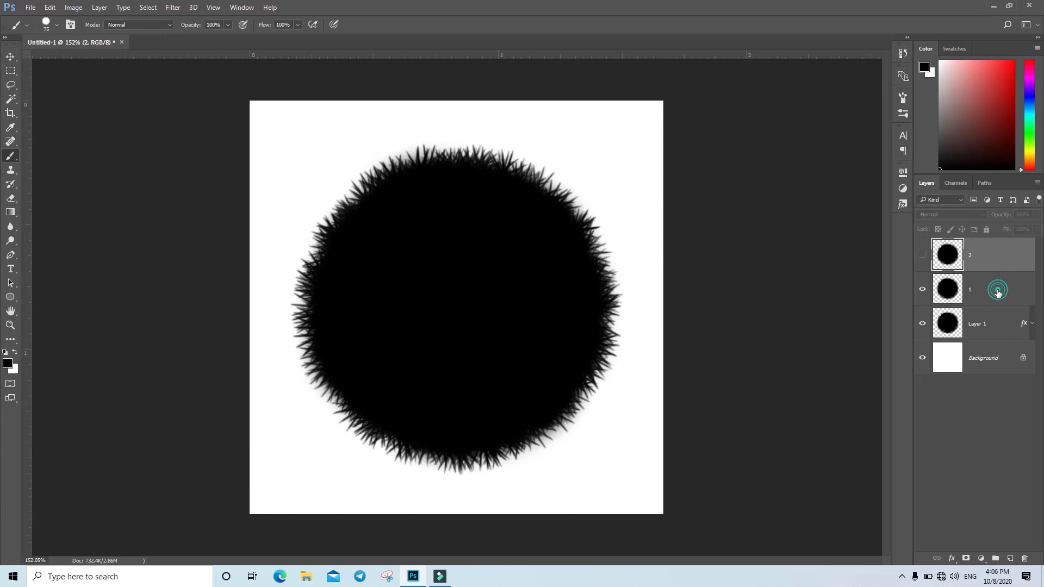
left_click(997, 290)
left_click(168, 9)
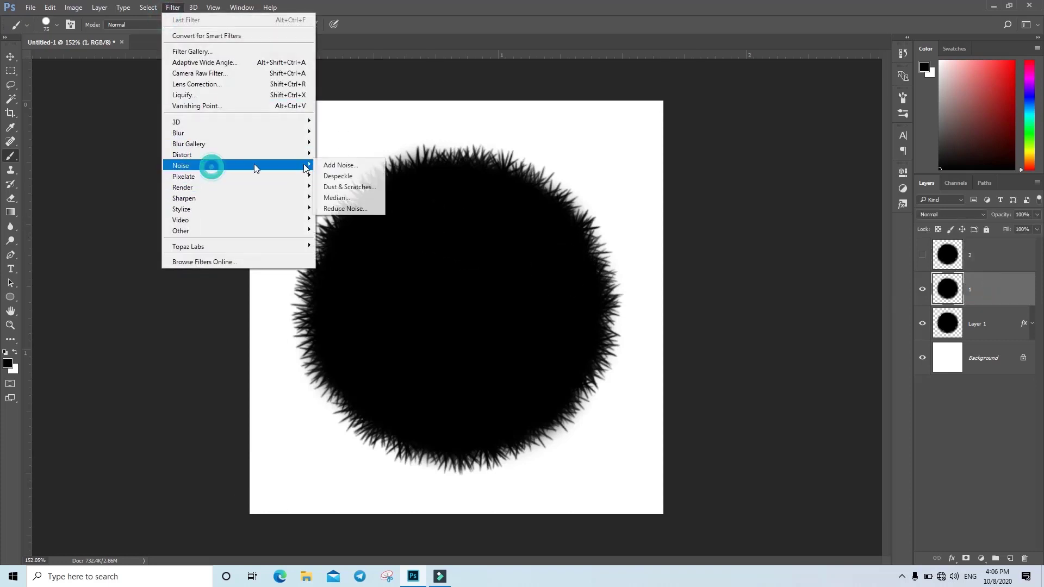
Add 25% noise to layer 1, then a Zoom radial blur of amount 25 at Best quality
left_click(340, 164)
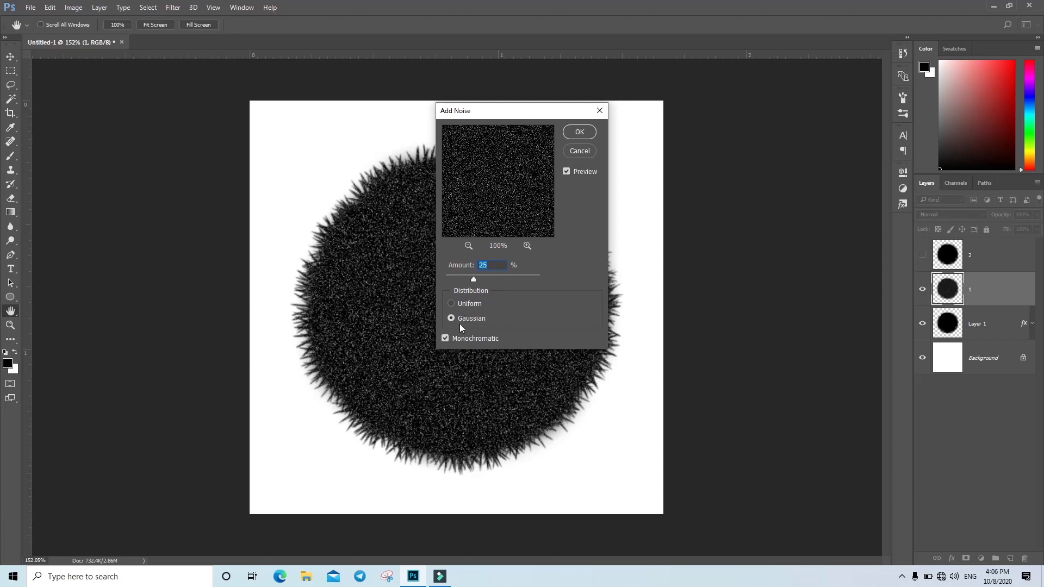
left_click(580, 132)
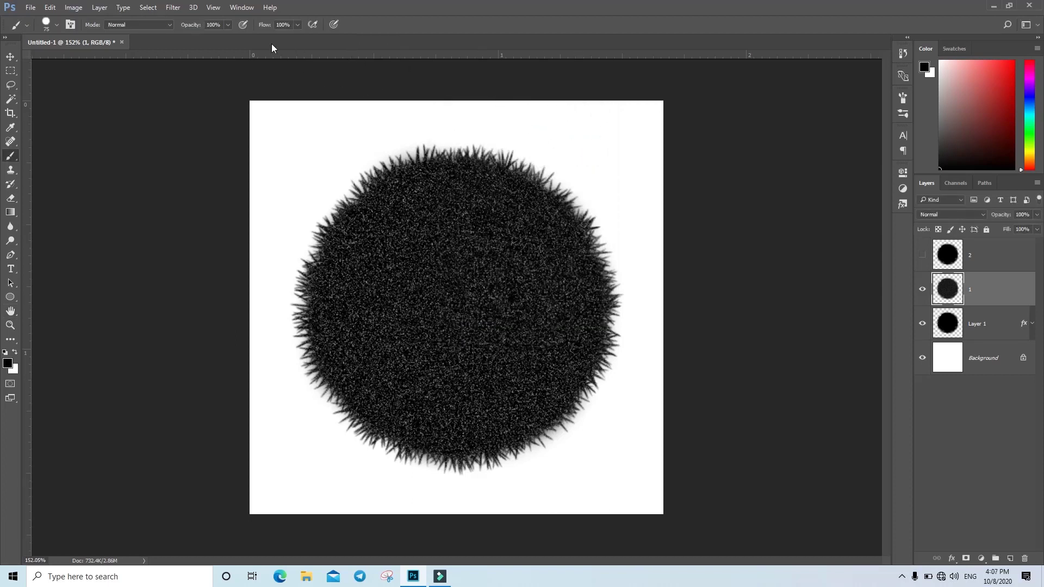
left_click(173, 8)
mouse_move(178, 132)
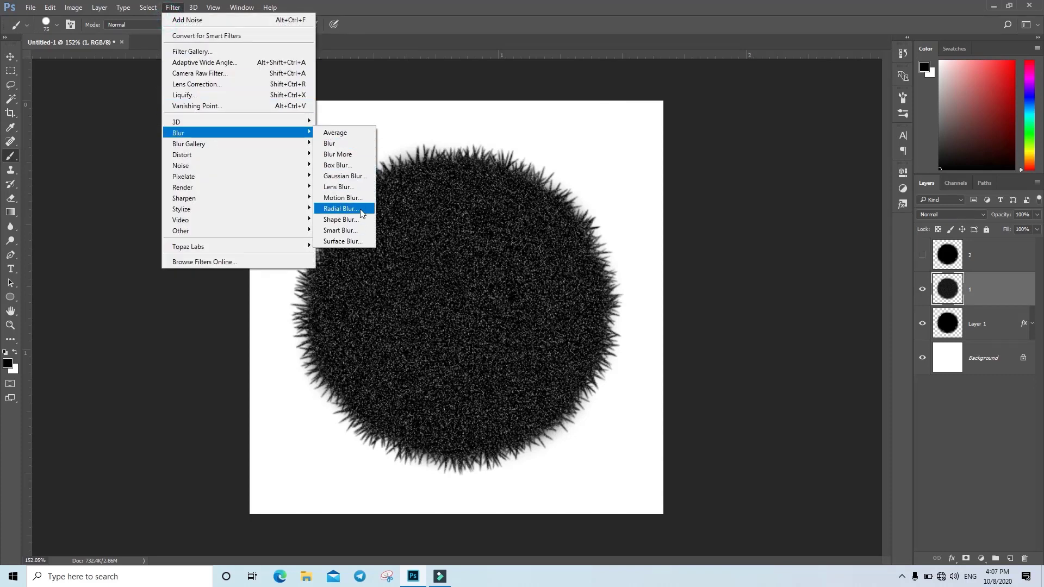
left_click(353, 209)
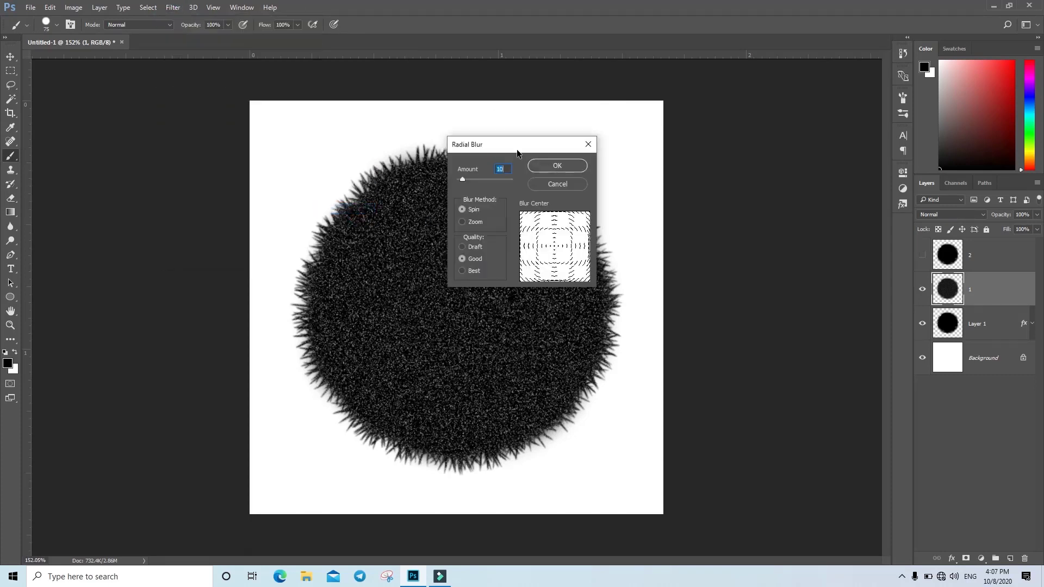
left_click_drag(524, 149, 718, 156)
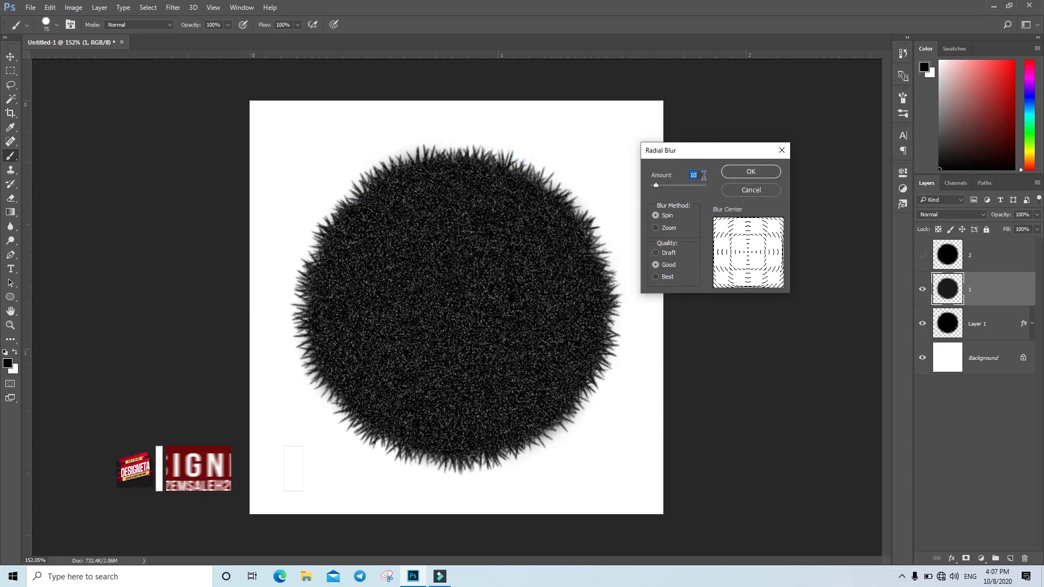
type("25")
left_click(665, 229)
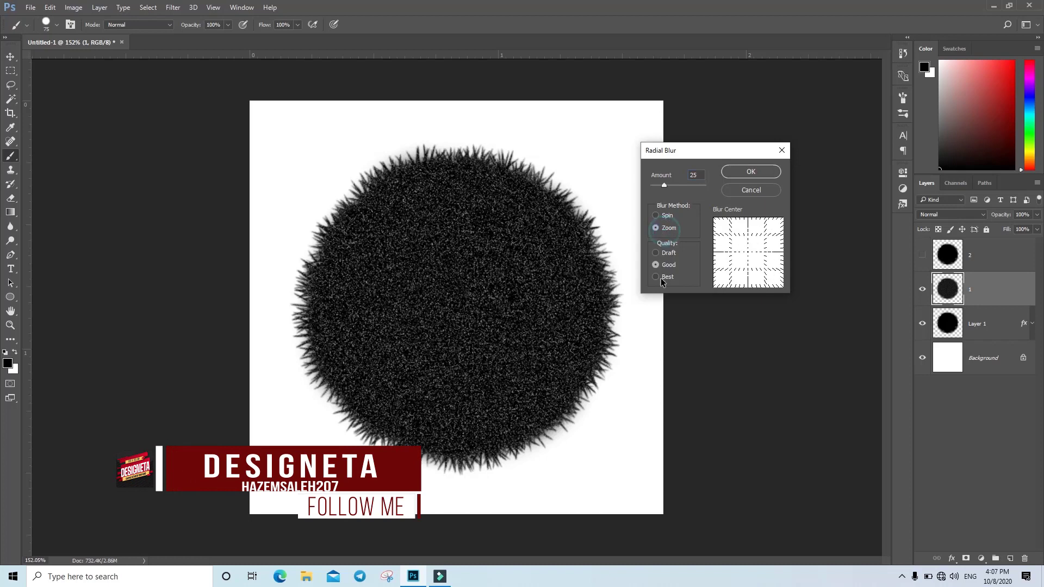
left_click(663, 277)
left_click(768, 172)
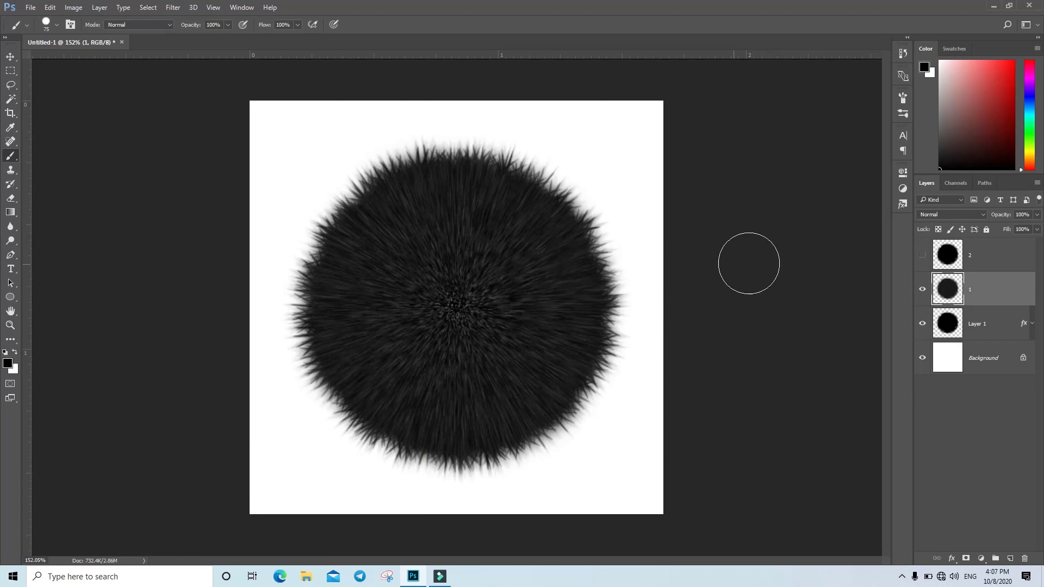
Set layer 1's fill to 50%, and make layer 2 visible and active
left_click(1021, 229)
type("50")
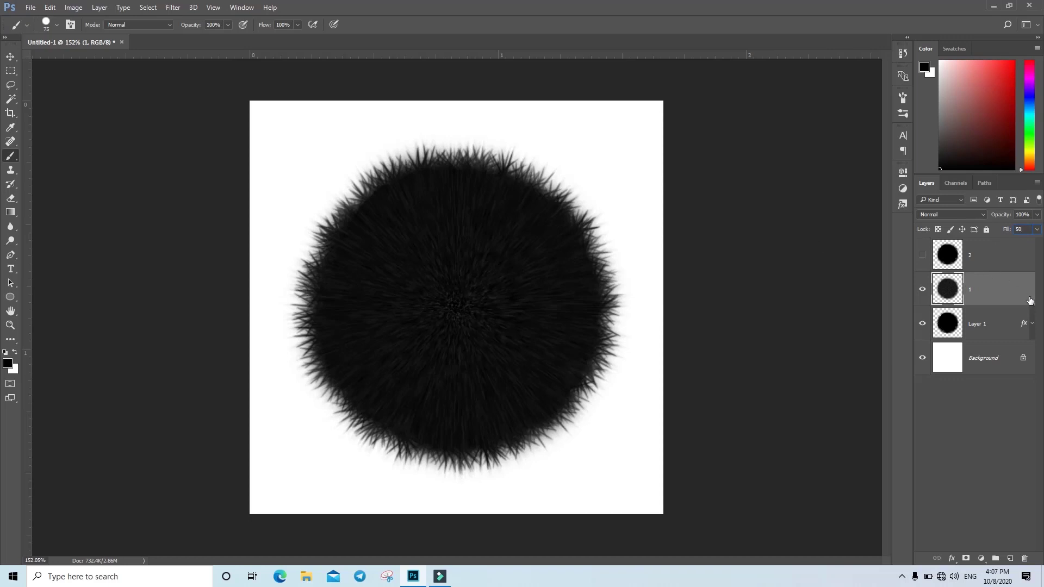
left_click(995, 256)
left_click(922, 255)
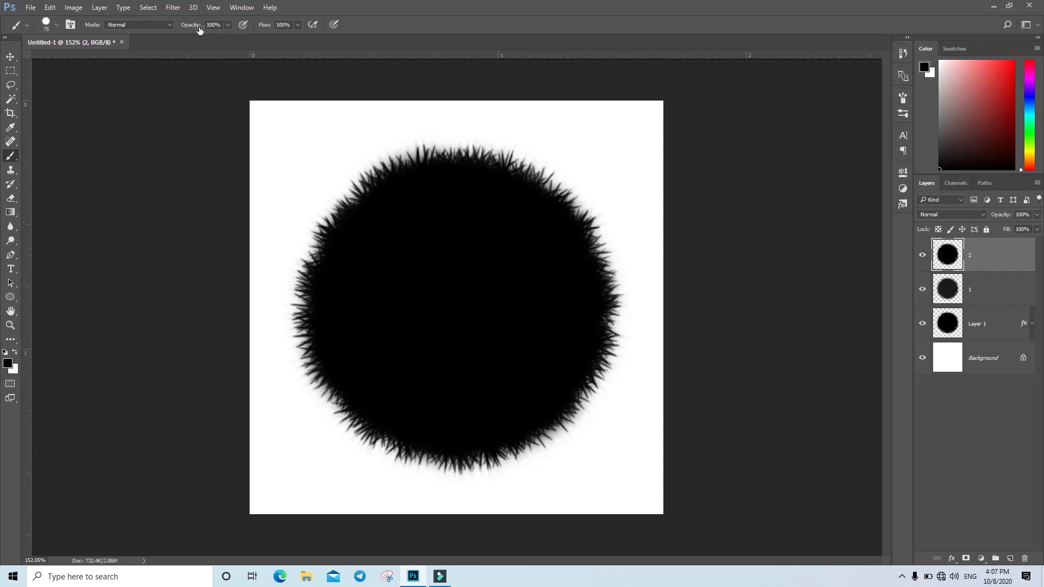
Add noise to layer 2 with the Add Noise filter
left_click(173, 7)
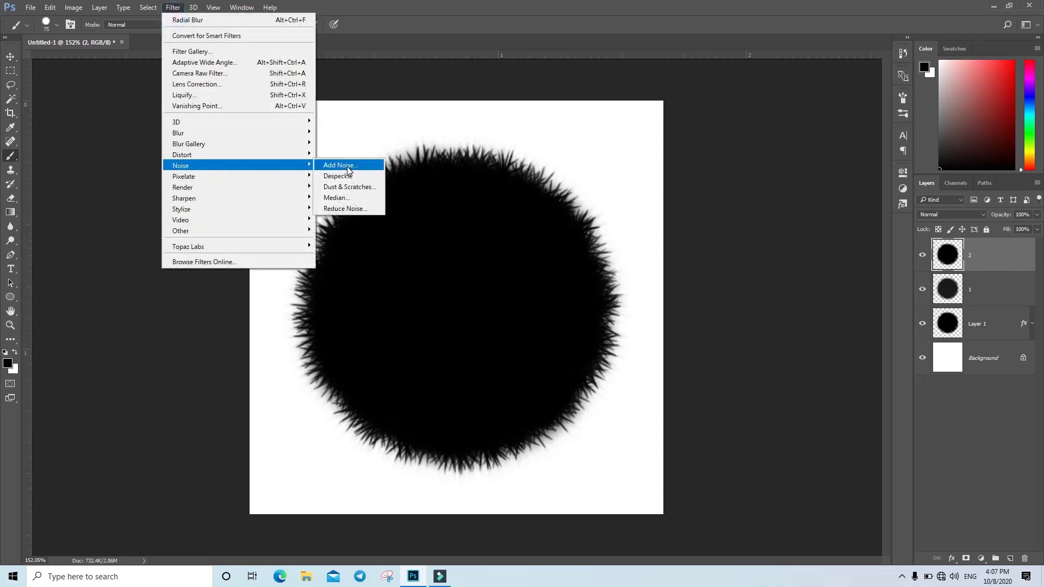
left_click(342, 166)
left_click(580, 132)
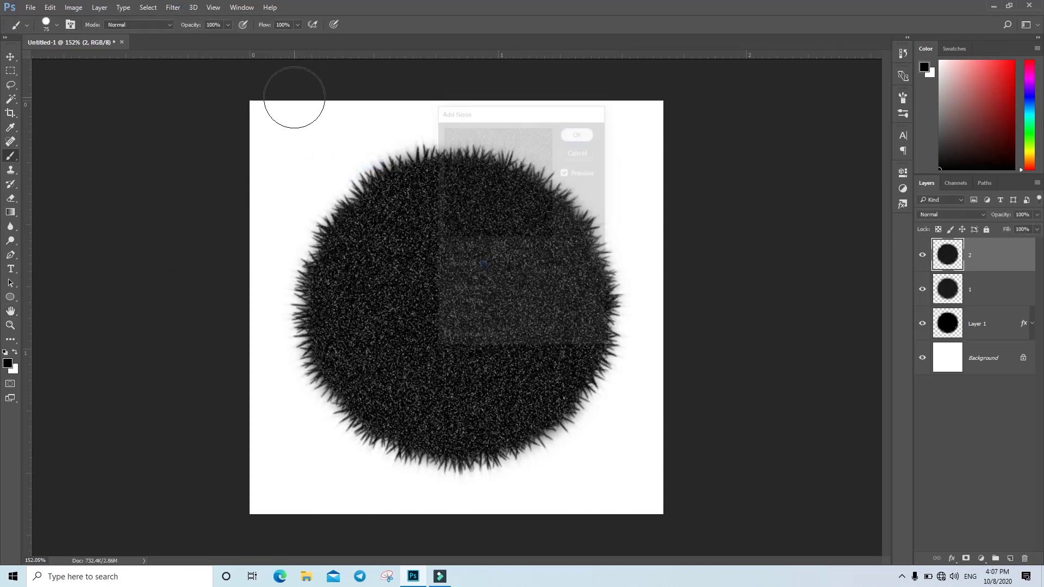
Apply a 45° motion blur to layer 2 and set its fill to 20%
left_click(173, 7)
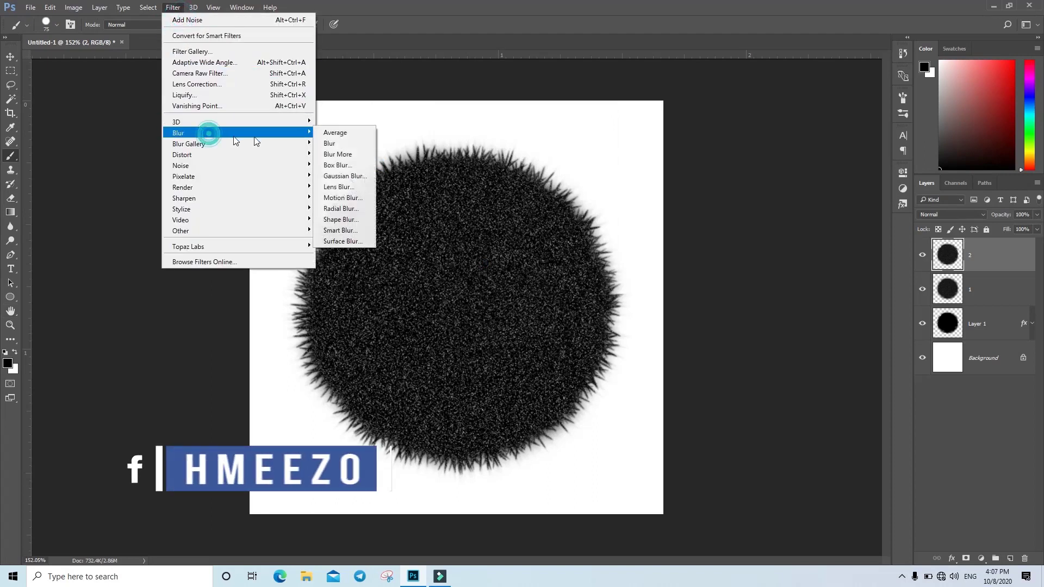
left_click(343, 198)
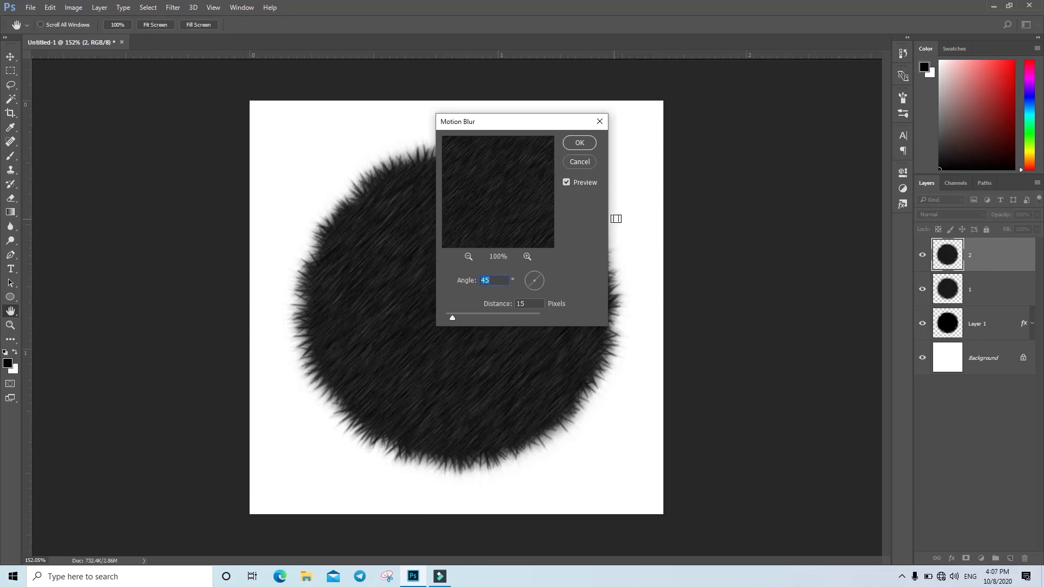
left_click(531, 305)
left_click(580, 143)
key("b")
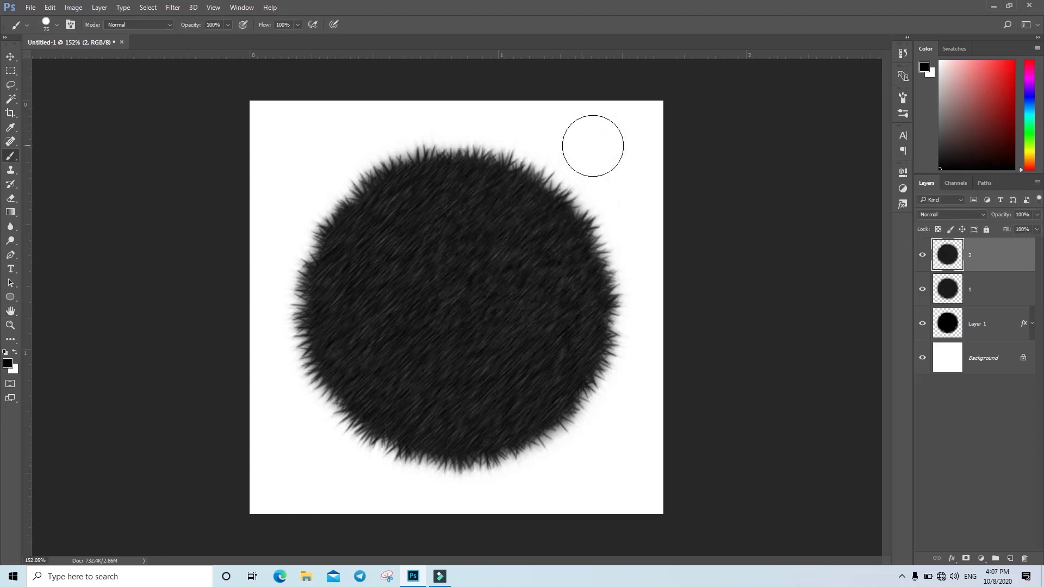
left_click(1022, 229)
type("20")
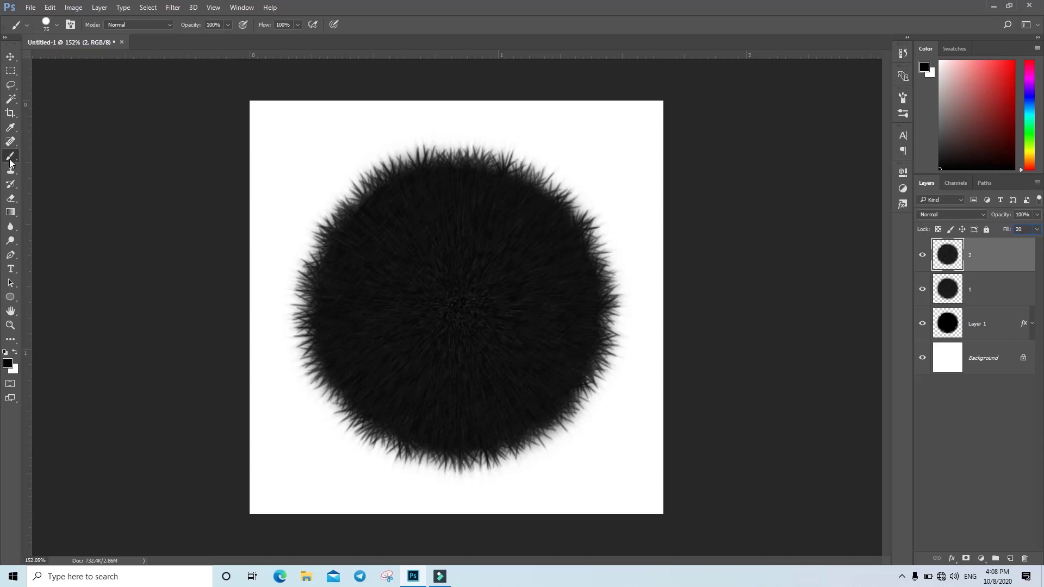
Draw a white-filled 99 px ellipse shape on the fur ball's upper left
left_click_drag(9, 300, 51, 320)
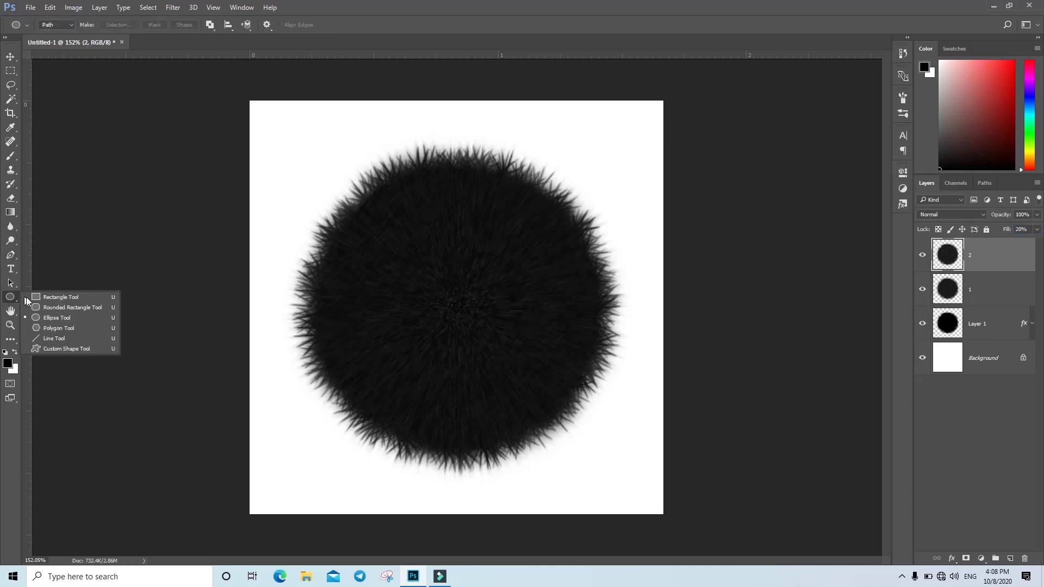
left_click(60, 27)
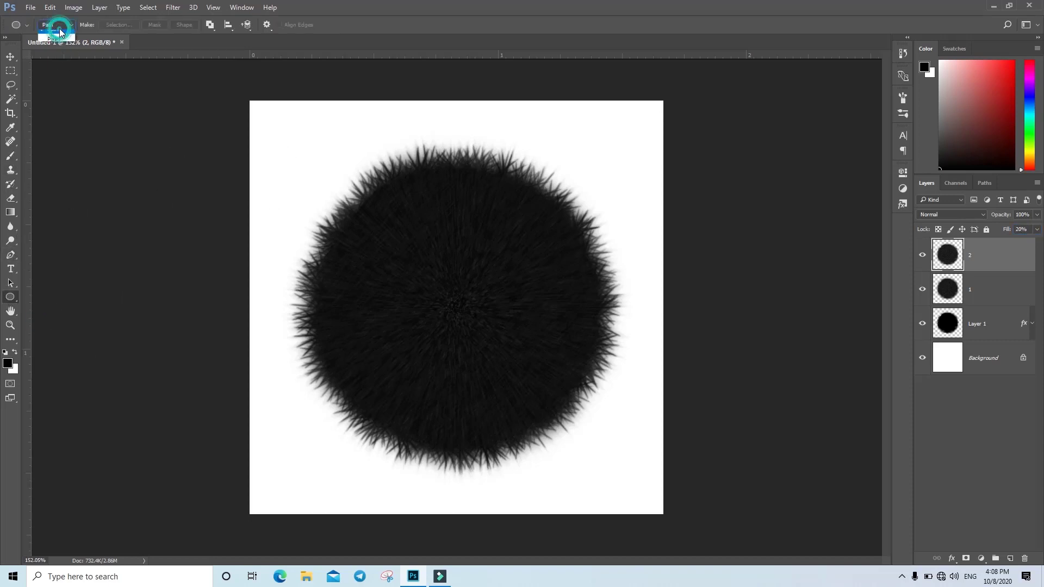
left_click(57, 34)
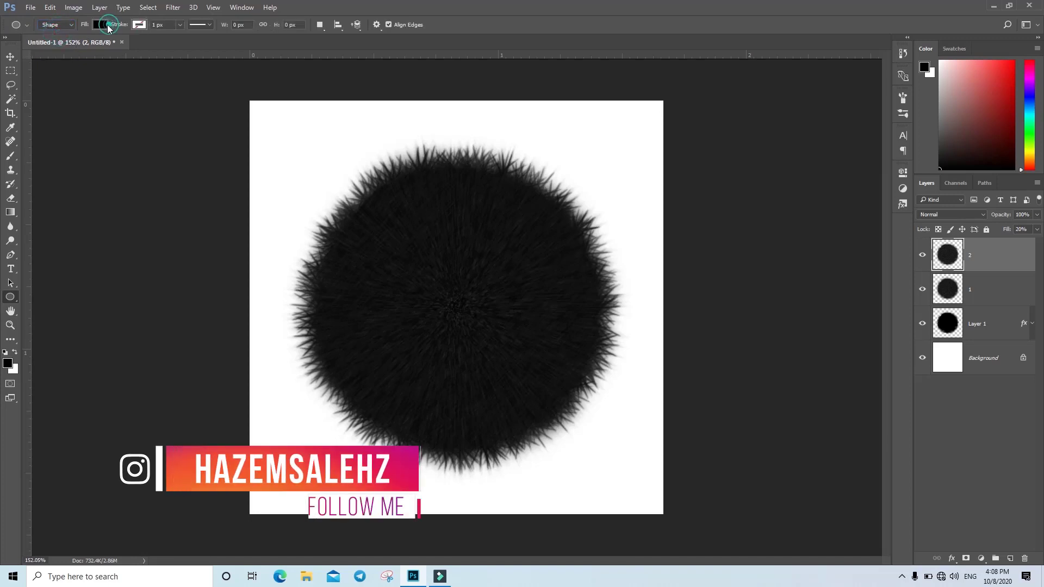
left_click(99, 25)
left_click(74, 83)
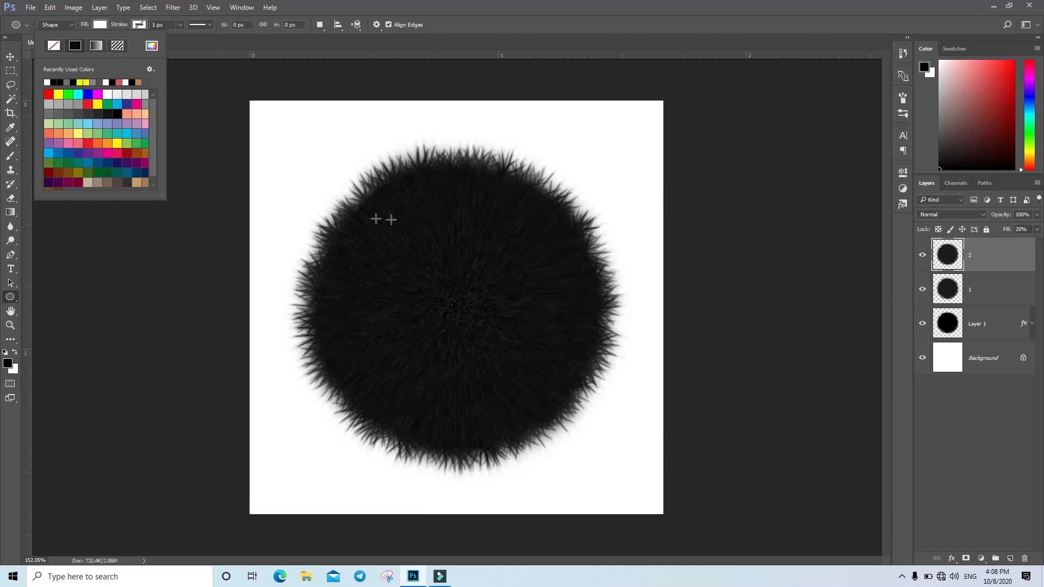
left_click(355, 250)
left_click_drag(355, 248, 441, 326)
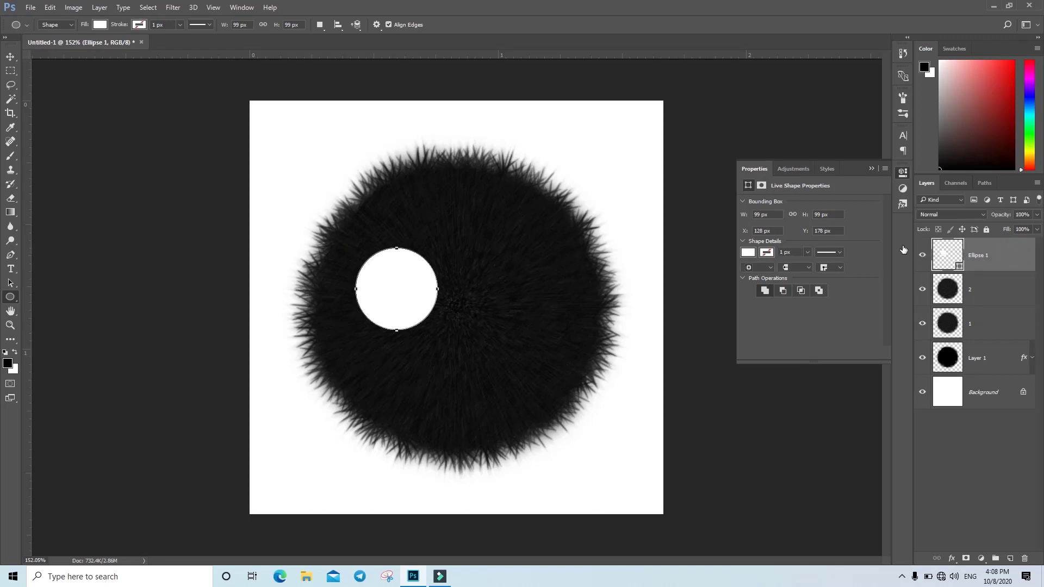
Give Ellipse 1 a black Normal Inner Glow: 10% opacity, Edge source, 35 px size, 0 choke
double_click(979, 265)
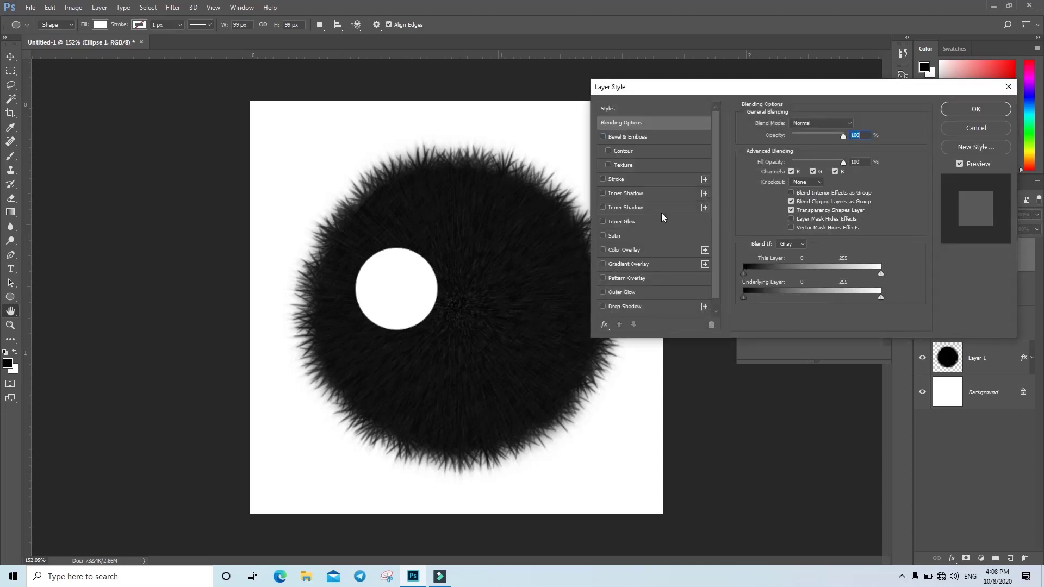
left_click(626, 222)
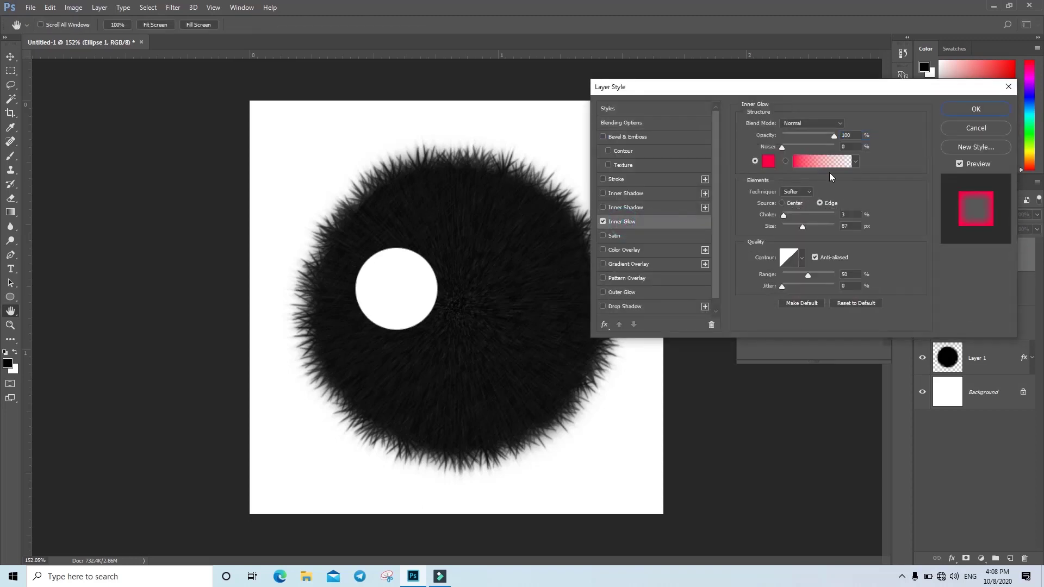
left_click(801, 124)
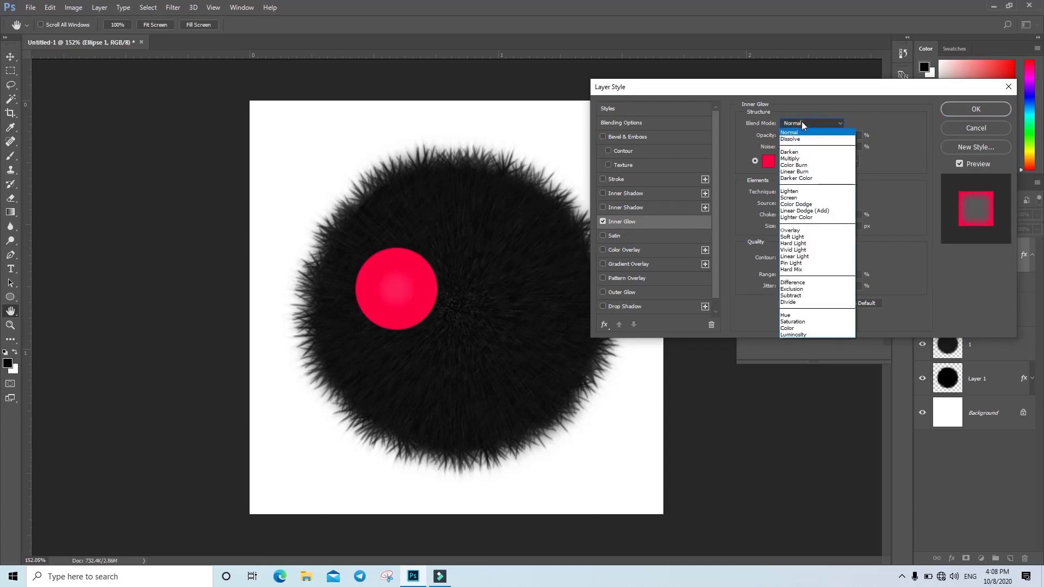
left_click(802, 123)
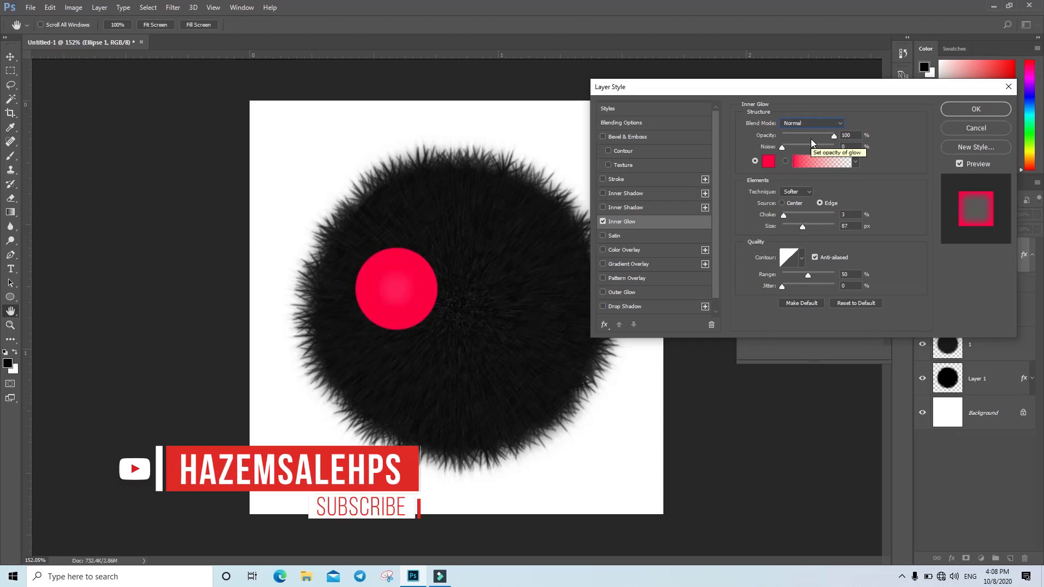
left_click(768, 161)
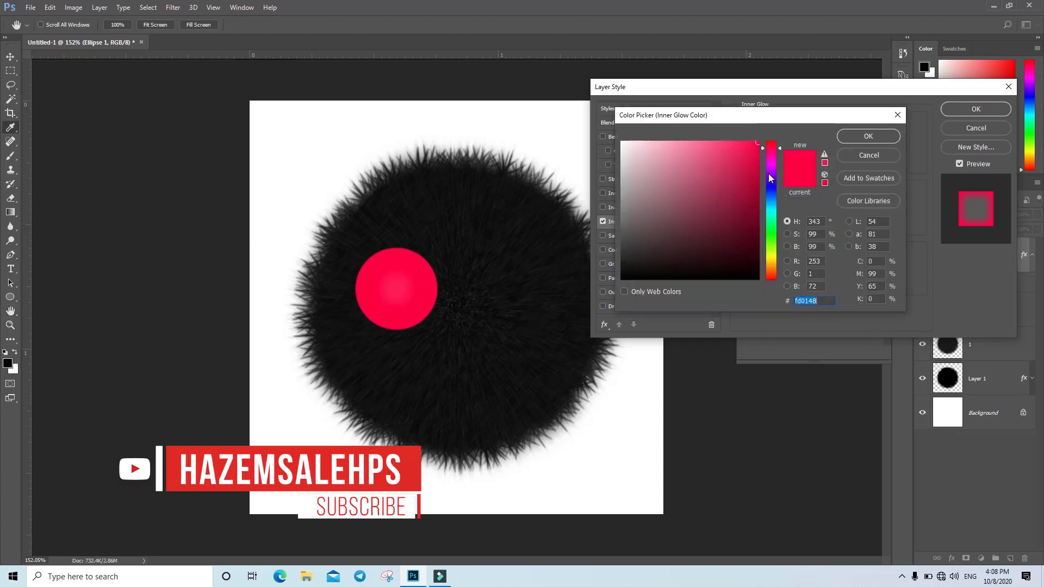
type("000000")
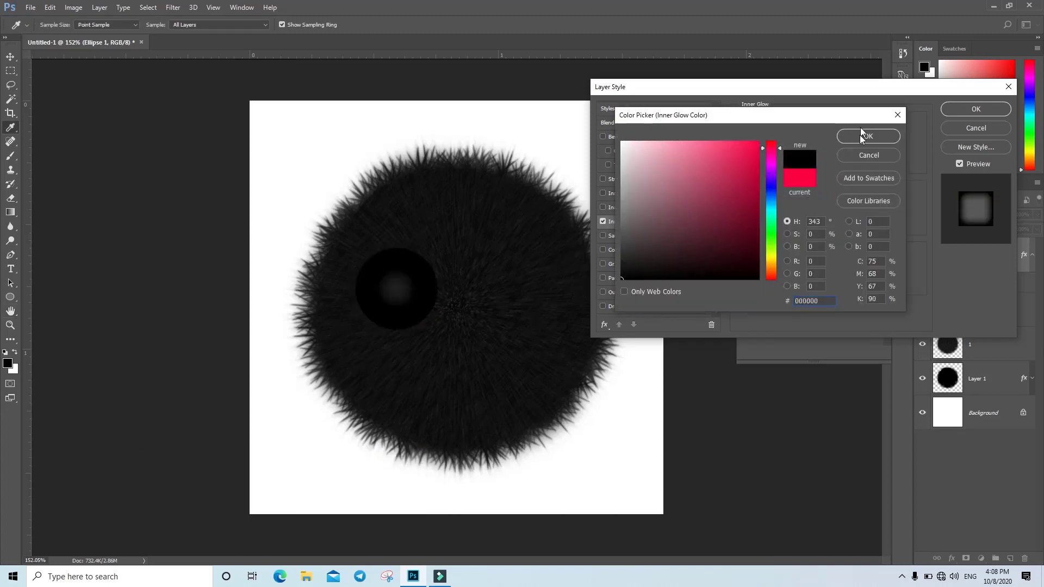
left_click(861, 135)
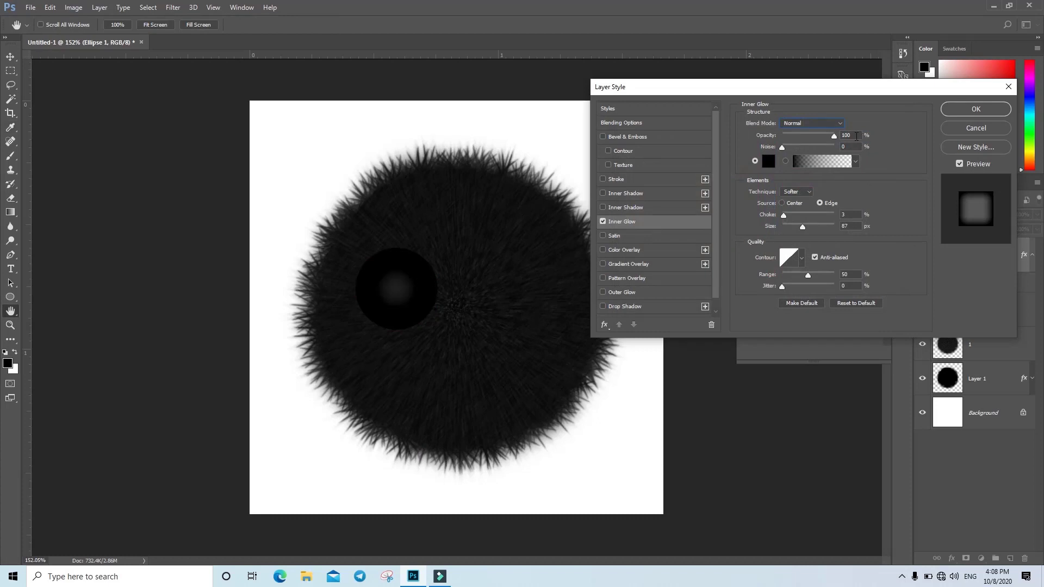
double_click(847, 135)
type("10")
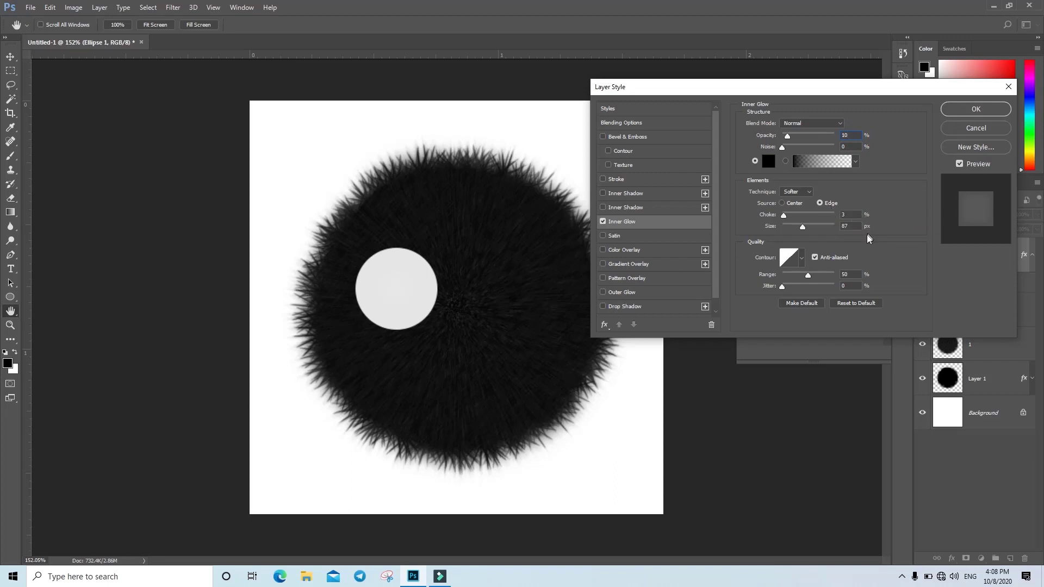
double_click(853, 226)
type("35")
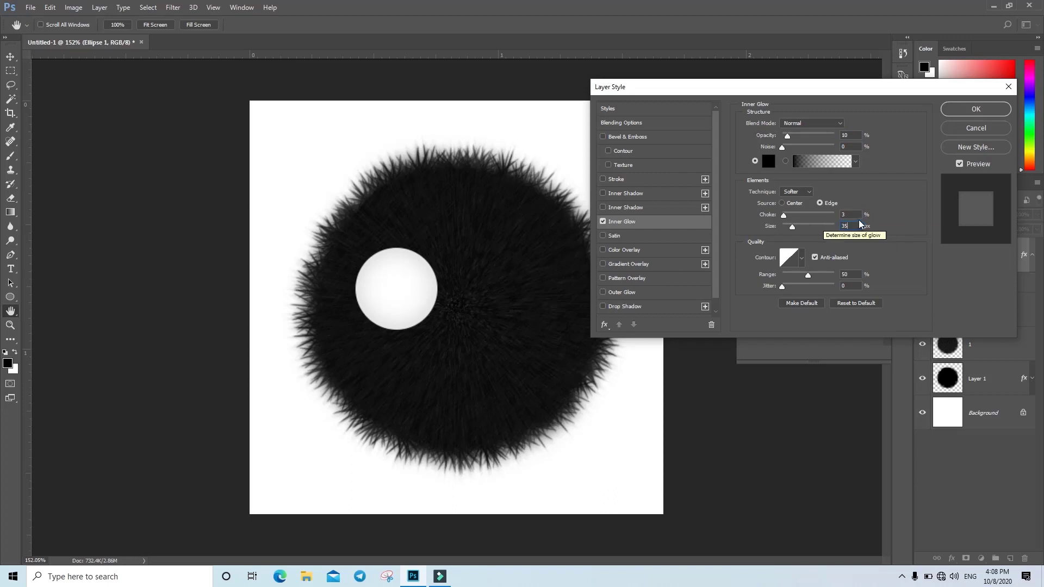
double_click(854, 215)
type("0")
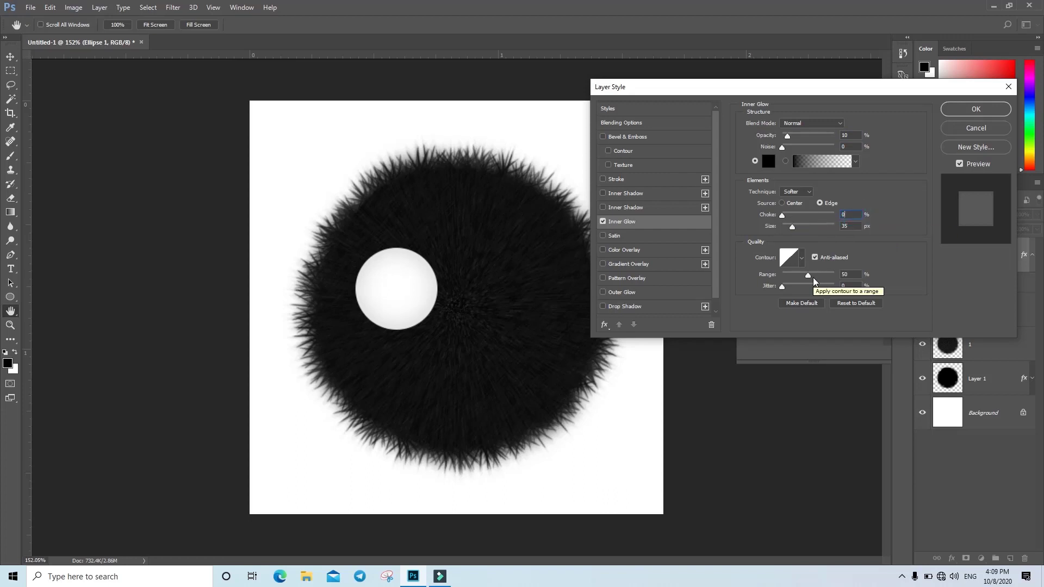
left_click(965, 110)
Set the foreground colour to a mid grey
left_click(7, 364)
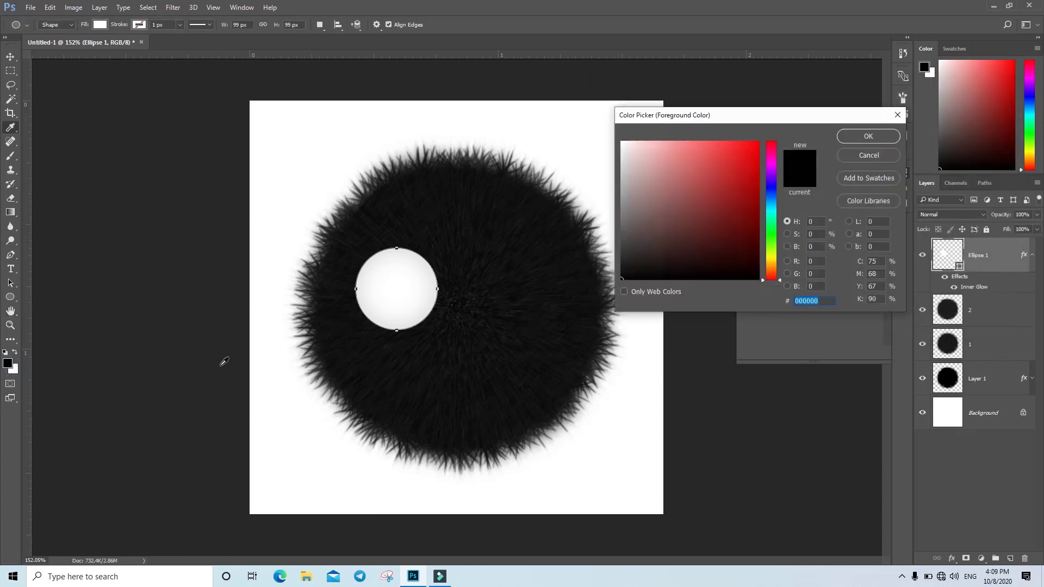
left_click(620, 235)
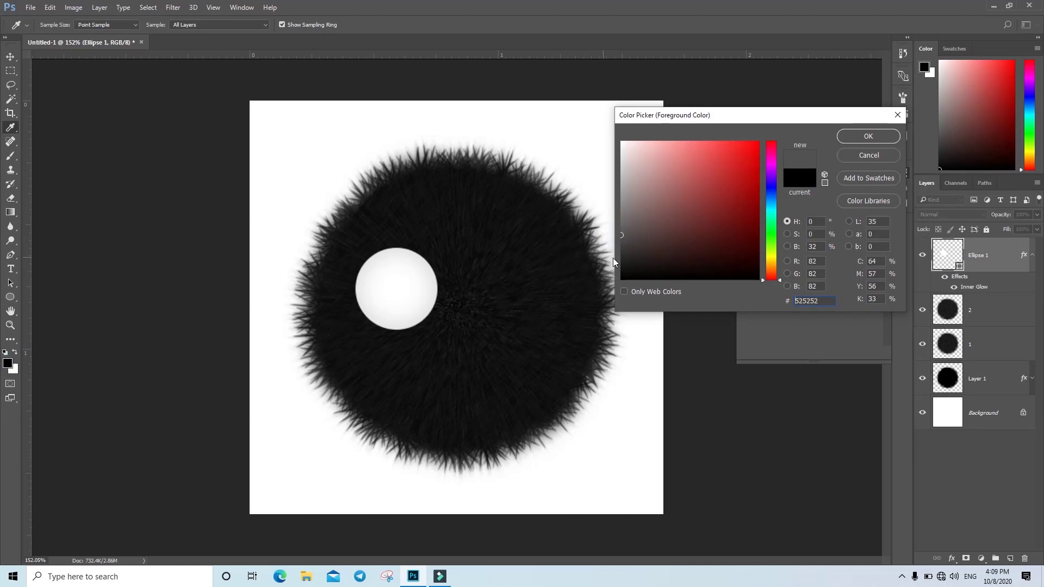
left_click(621, 229)
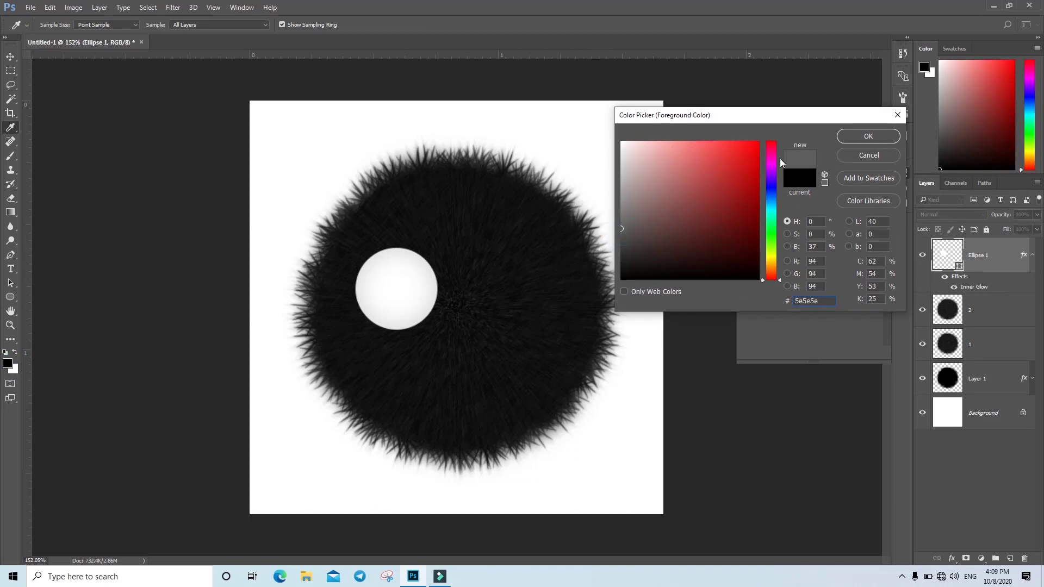
left_click(867, 137)
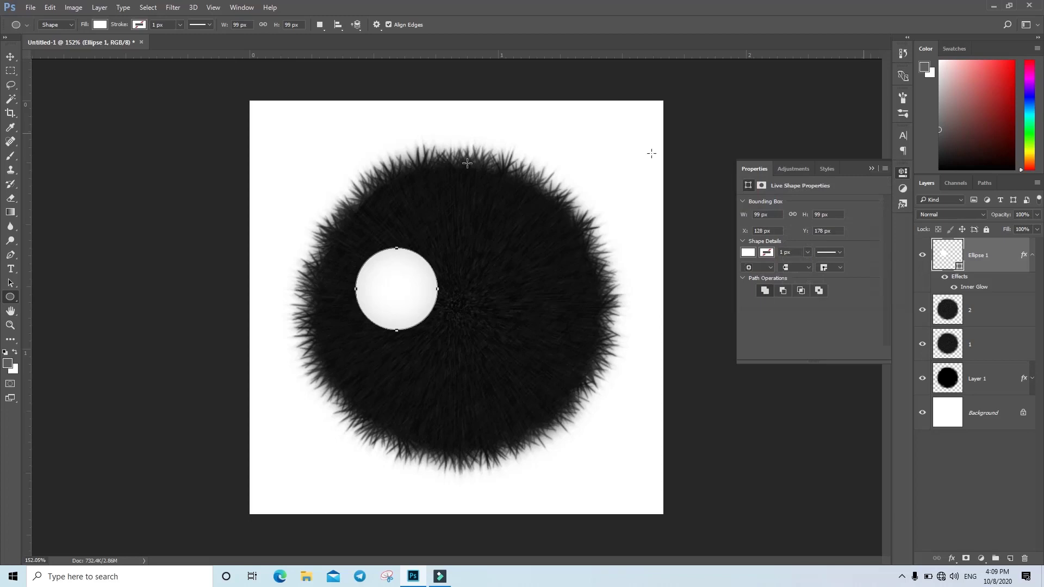
Outline a freeform path shape covering the lower half of the eye
left_click(10, 254)
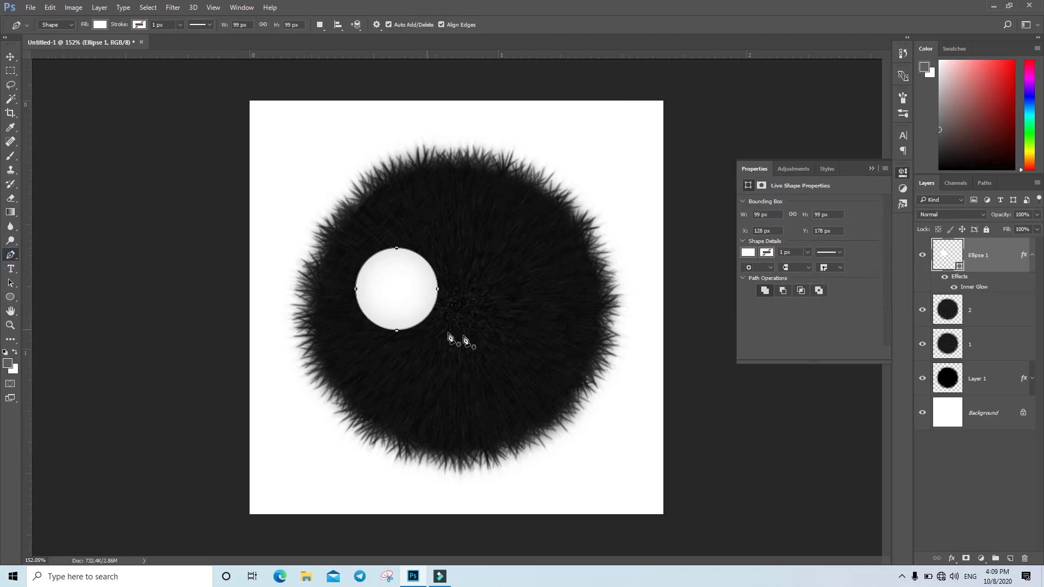
left_click(350, 279)
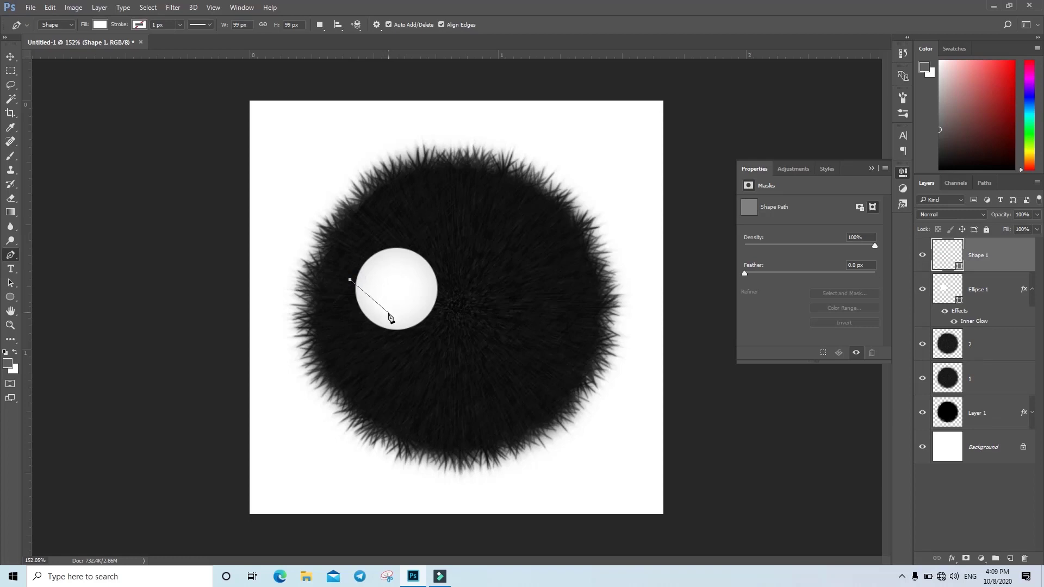
left_click_drag(391, 312, 410, 314)
left_click(445, 299)
left_click(435, 335)
left_click(393, 345)
left_click(355, 334)
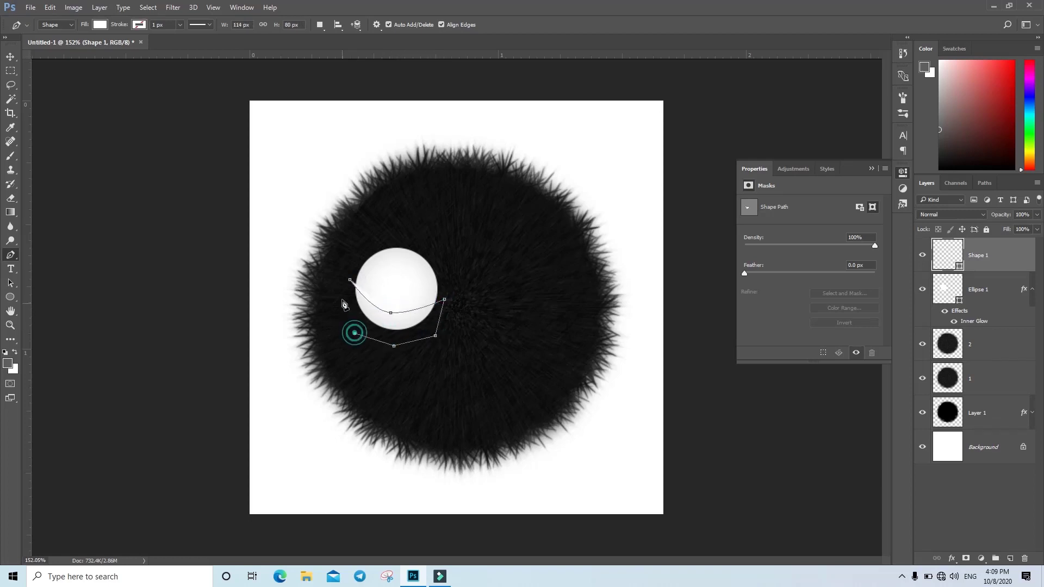
left_click(342, 299)
left_click(349, 279)
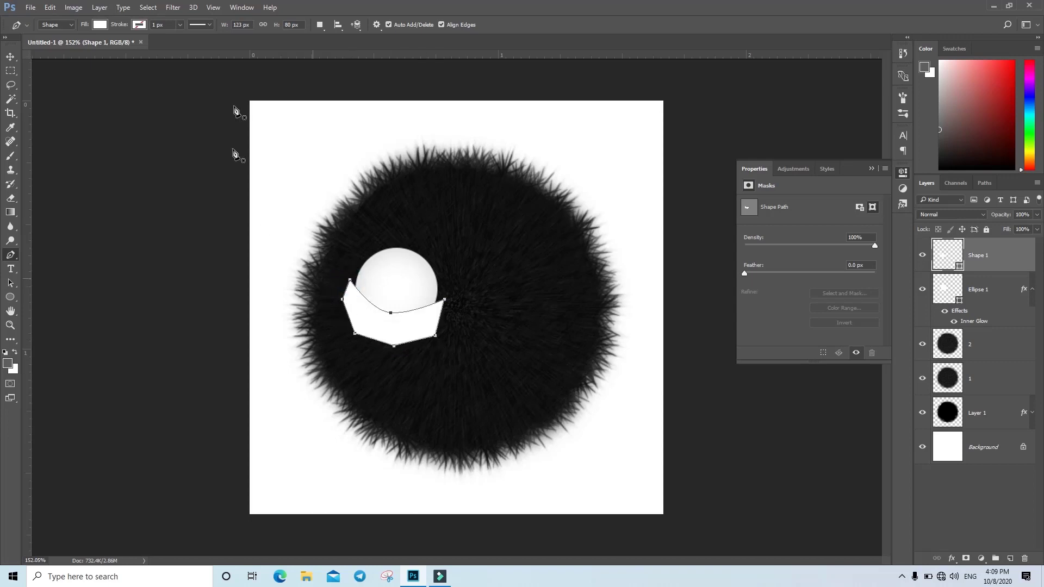
Fill the shape grey, mask it to the eye circle, and set its fill to 25%
left_click(98, 25)
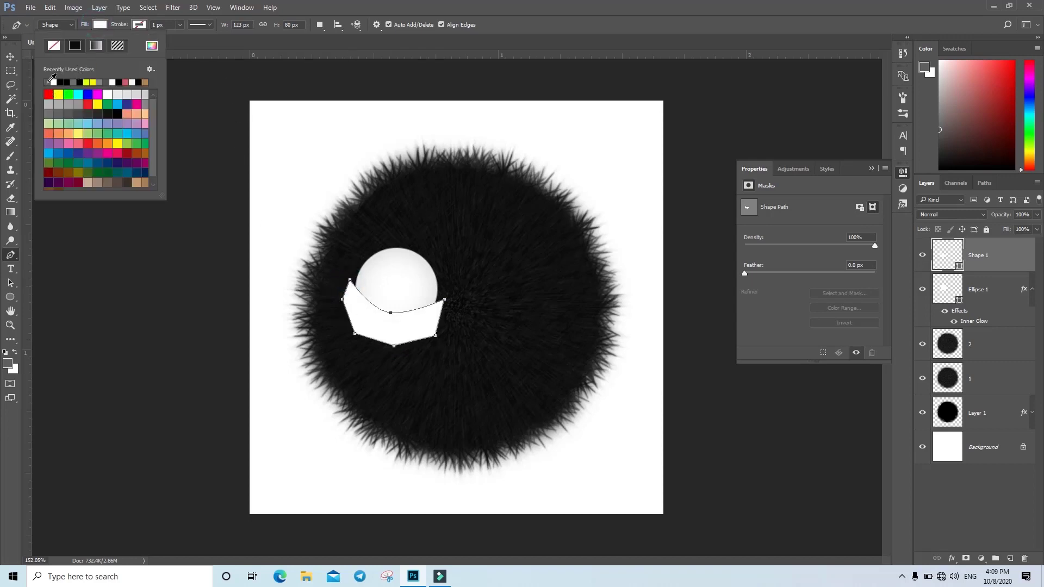
left_click(47, 82)
key("Return")
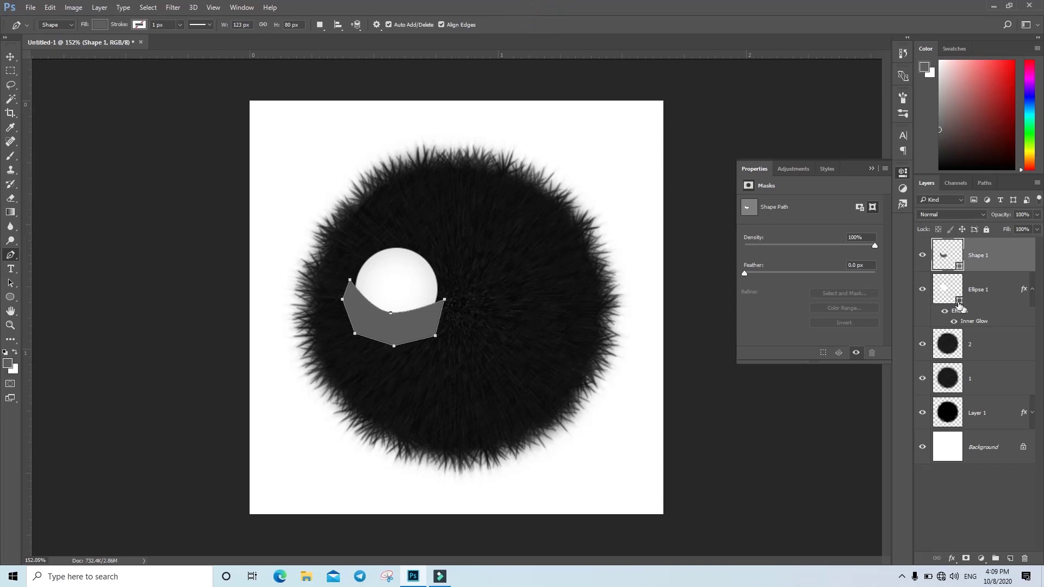
left_click(948, 298, "ctrl")
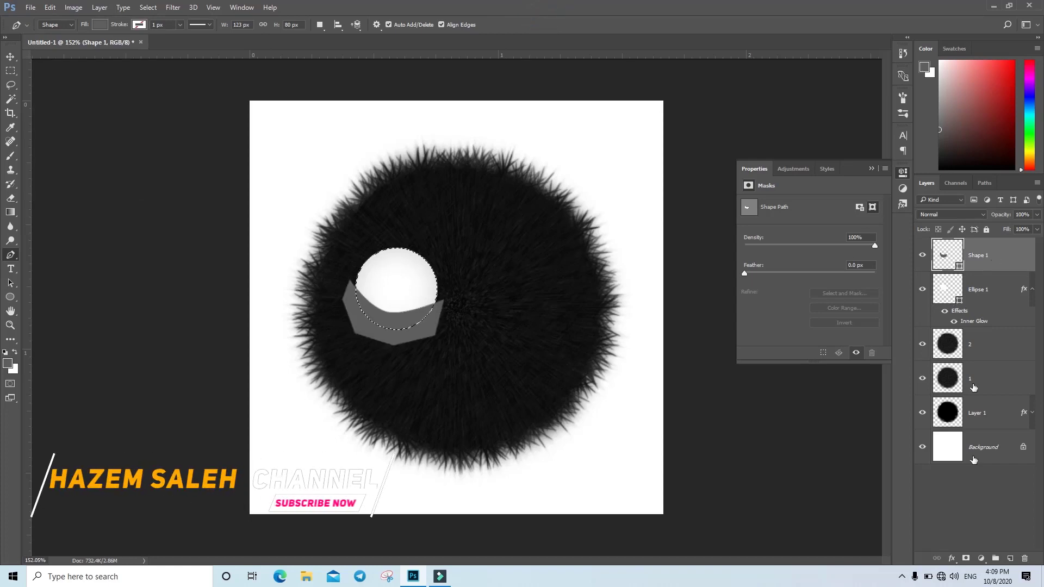
left_click(966, 558)
type("25")
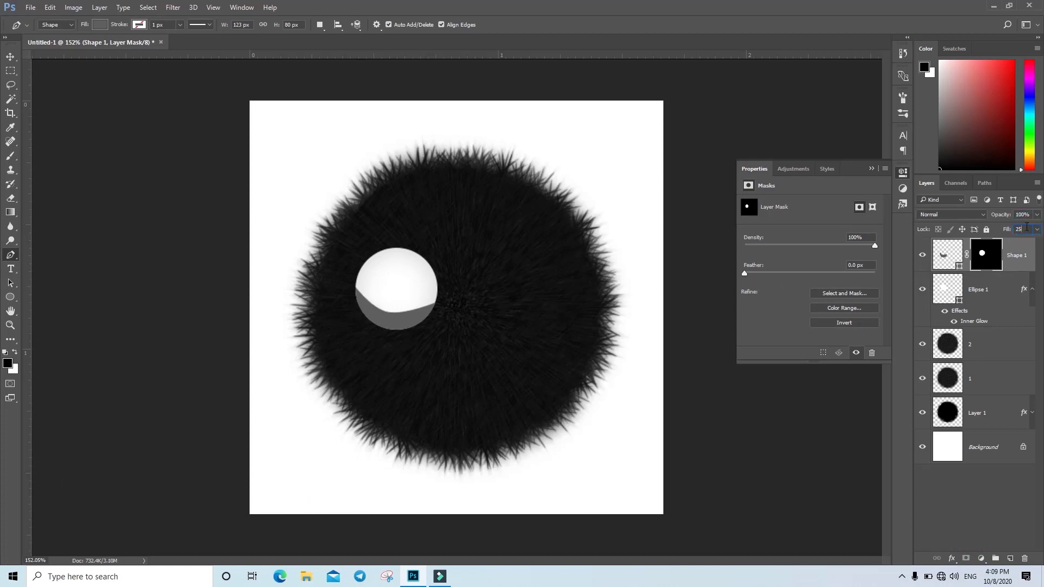
key("Return")
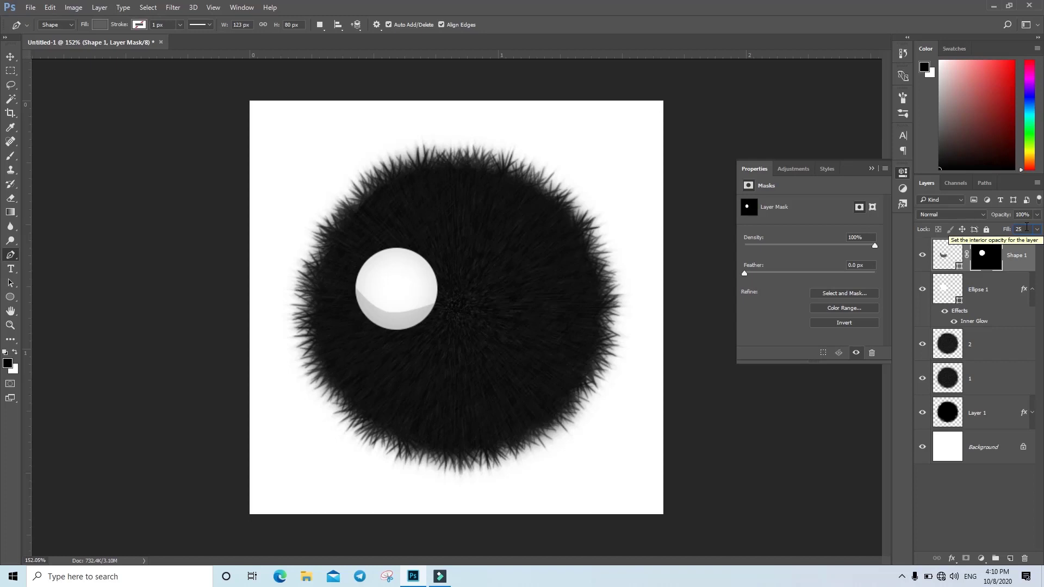
left_click(12, 297)
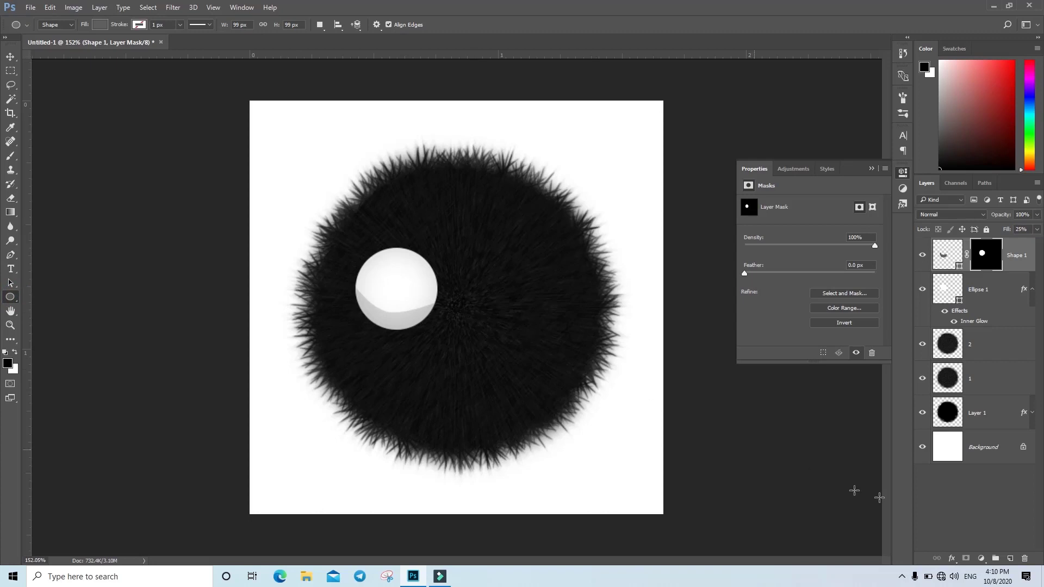
Draw a round iris circle in the eye's centre and colour it bright green
left_click(1007, 560)
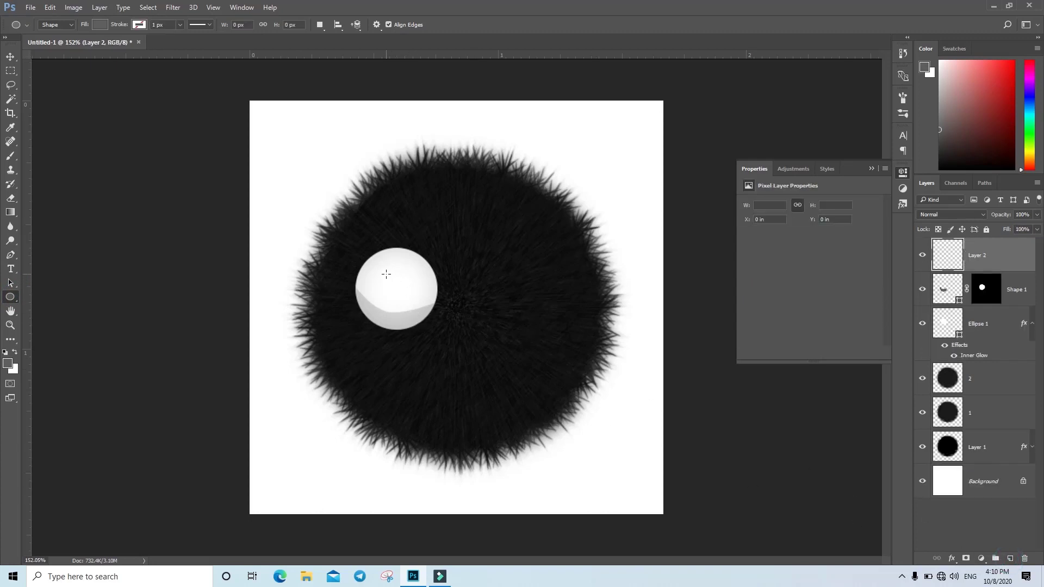
left_click_drag(380, 269, 417, 317)
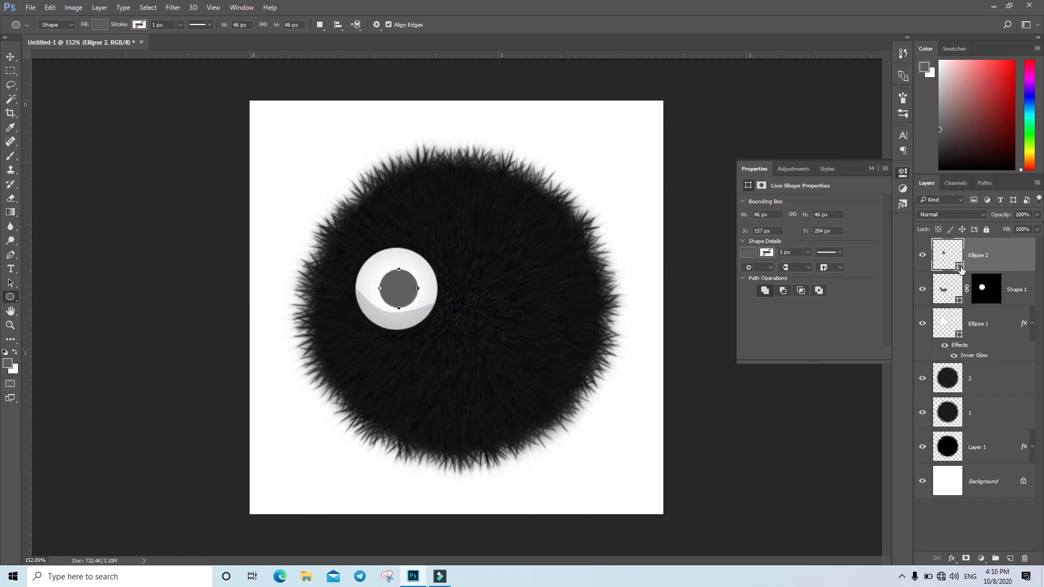
double_click(956, 260)
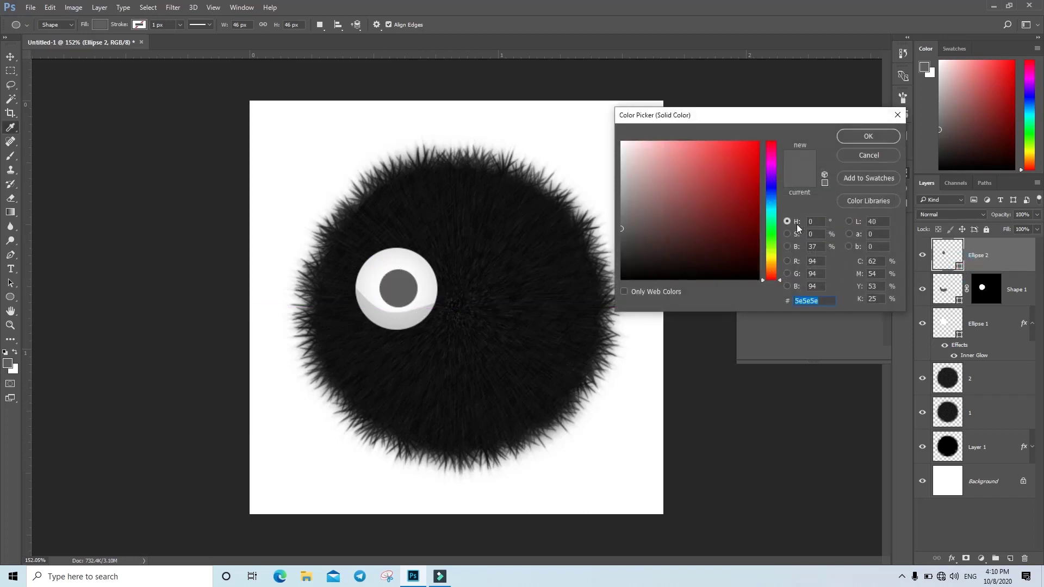
left_click(774, 249)
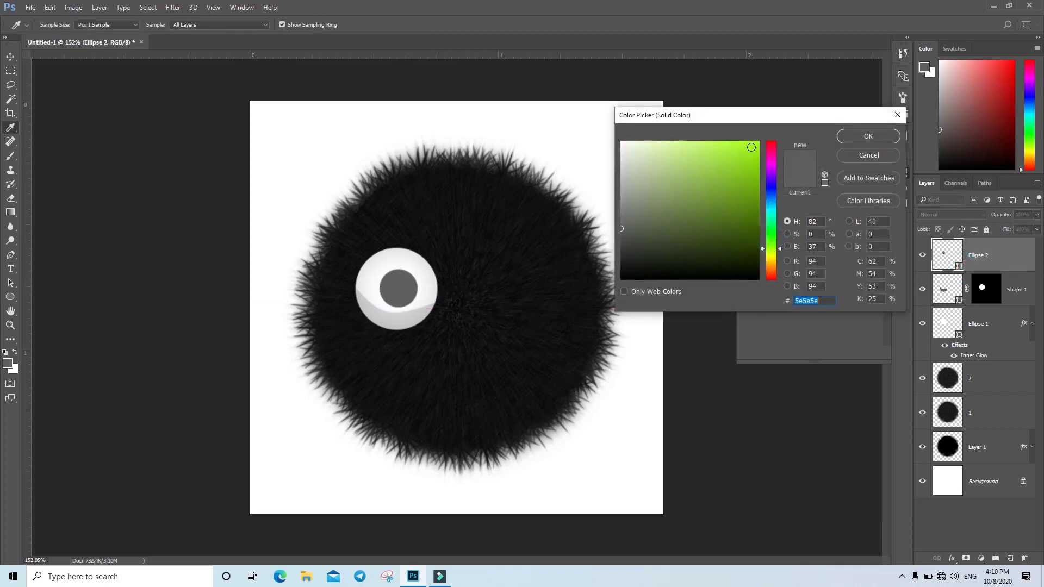
left_click(751, 147)
left_click_drag(751, 146, 742, 141)
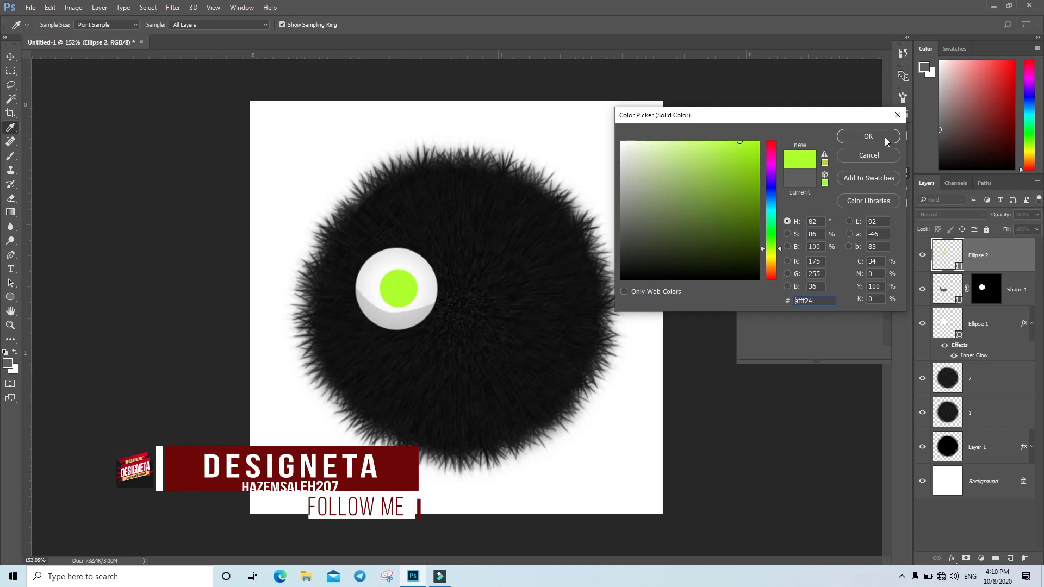
left_click(885, 137)
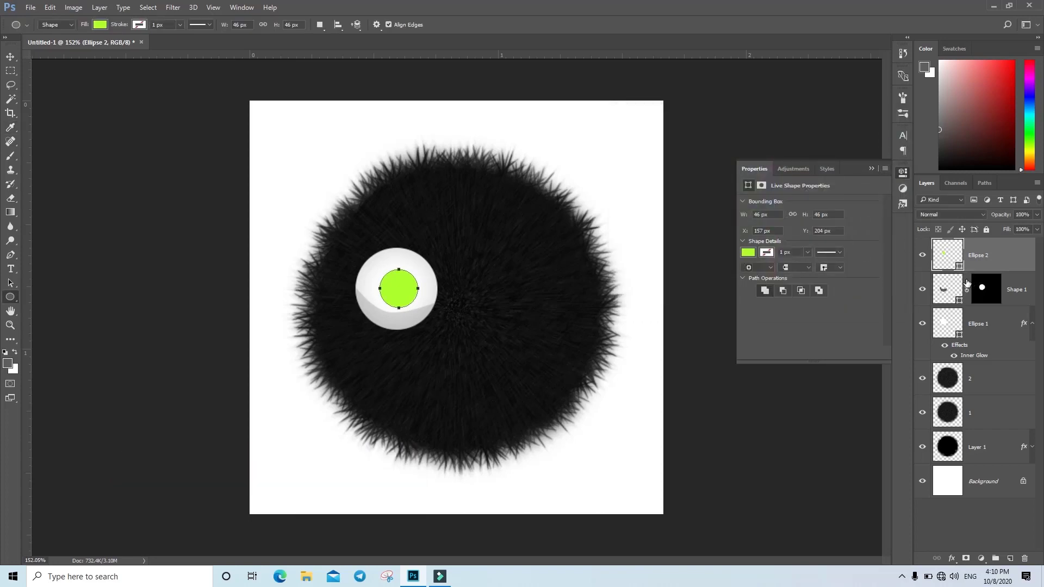
Duplicate the iris and transform the copy into a slim oval tilted about 22°
key("ctrl+j")
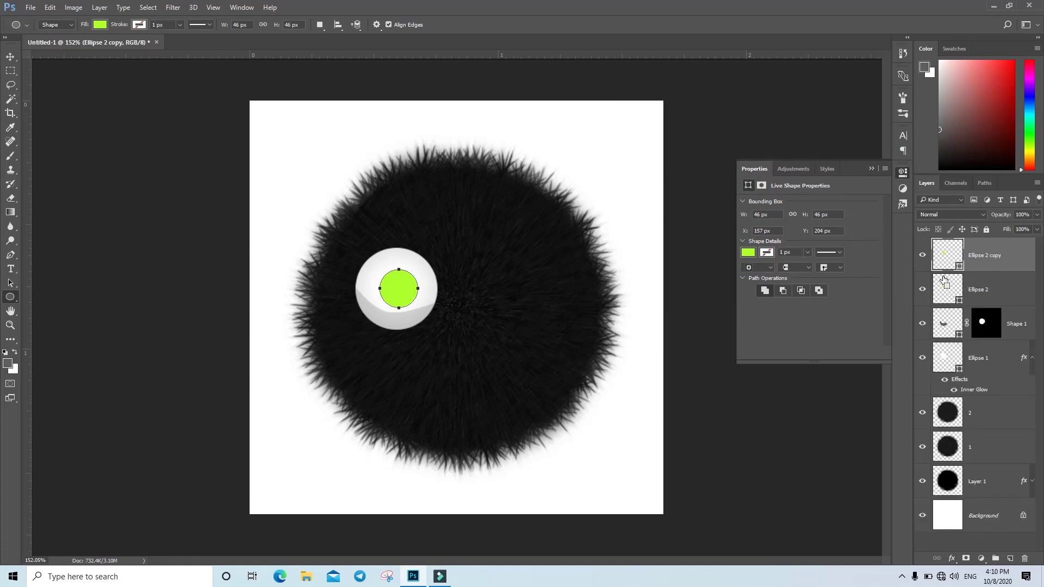
key("ctrl+t")
left_click_drag(416, 268, 415, 273)
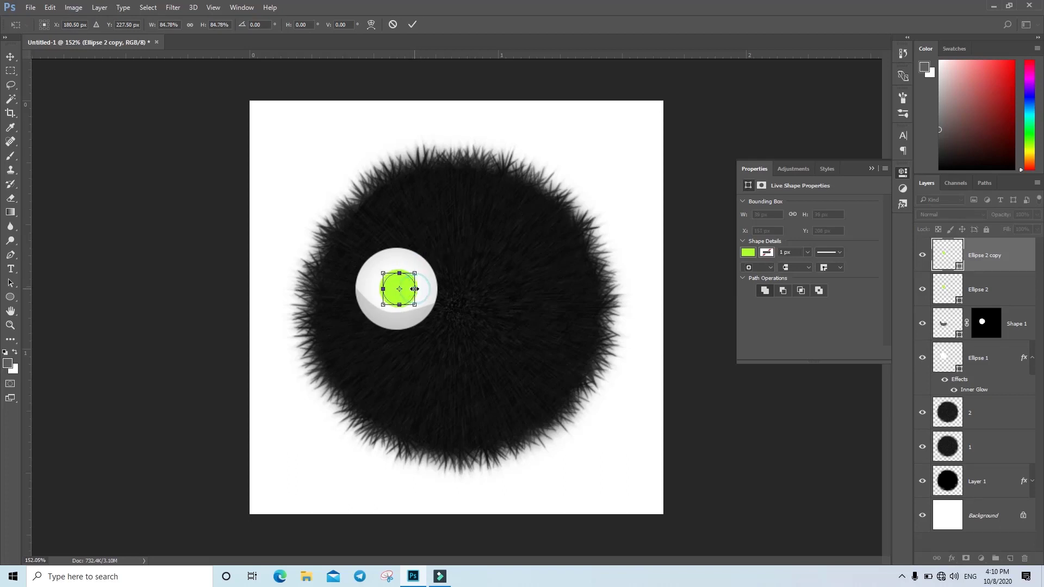
left_click_drag(415, 289, 407, 289)
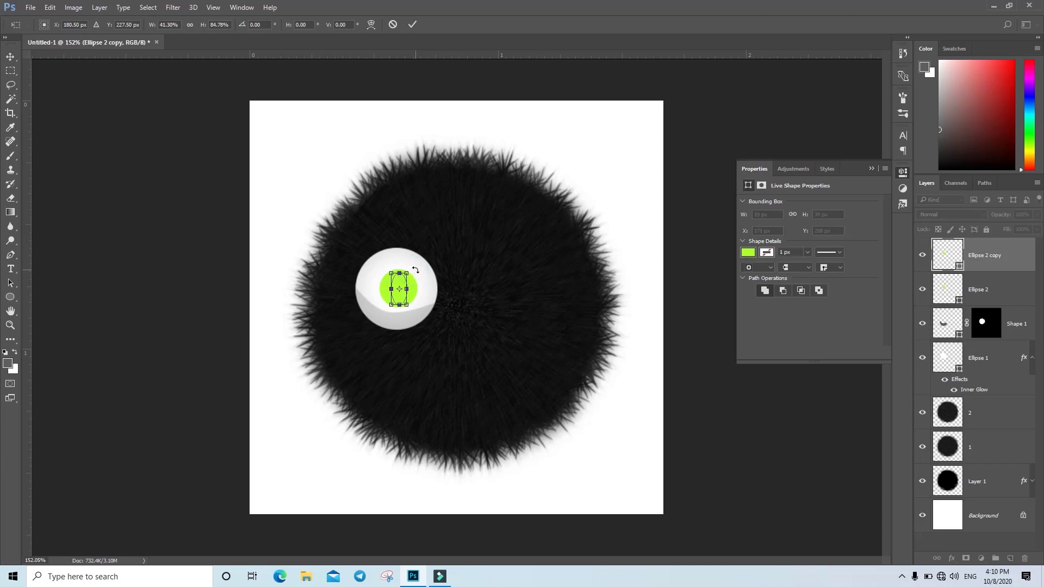
left_click_drag(416, 269, 422, 279)
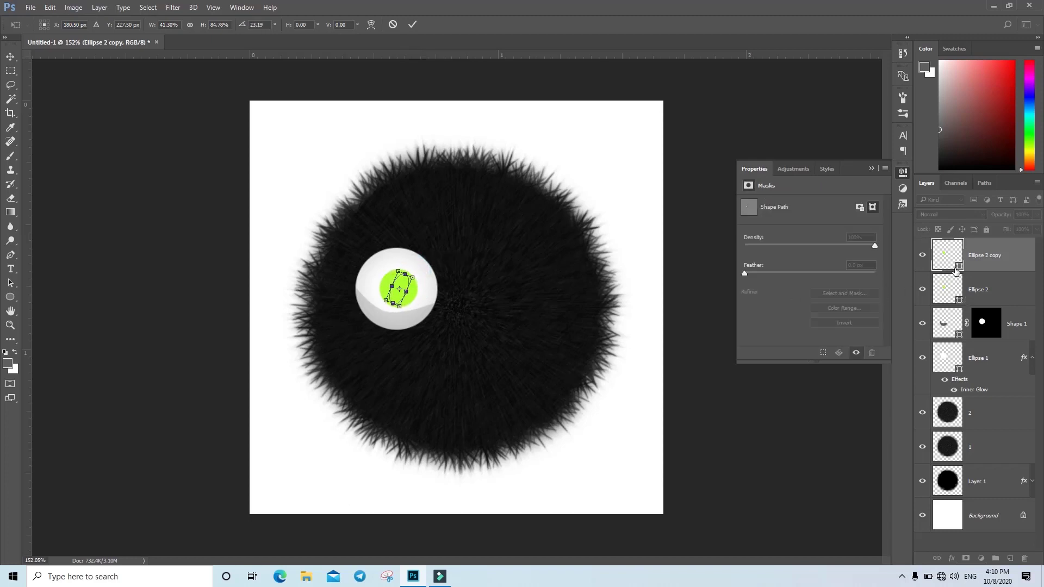
key("Return")
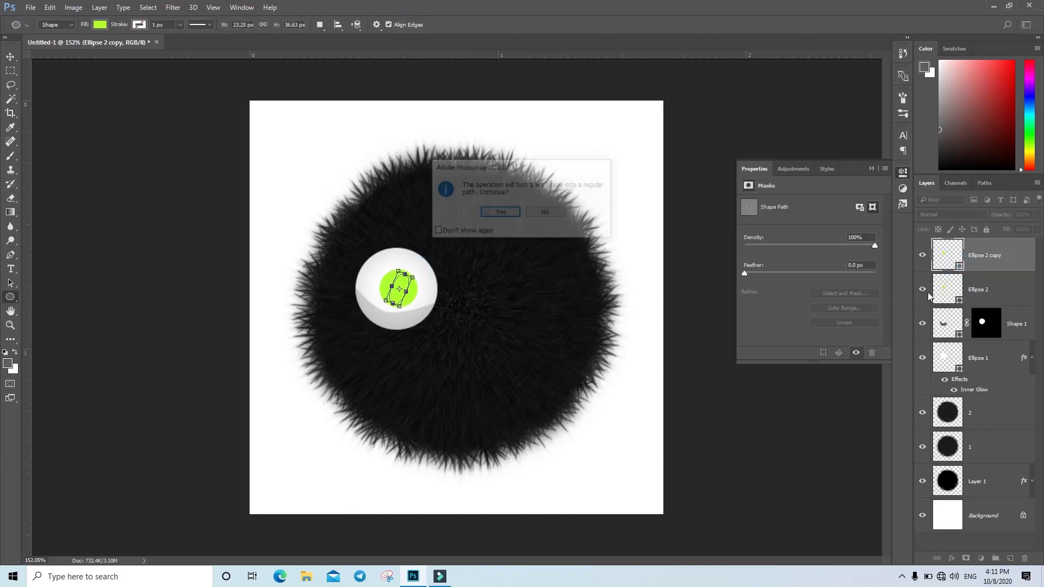
left_click(499, 212)
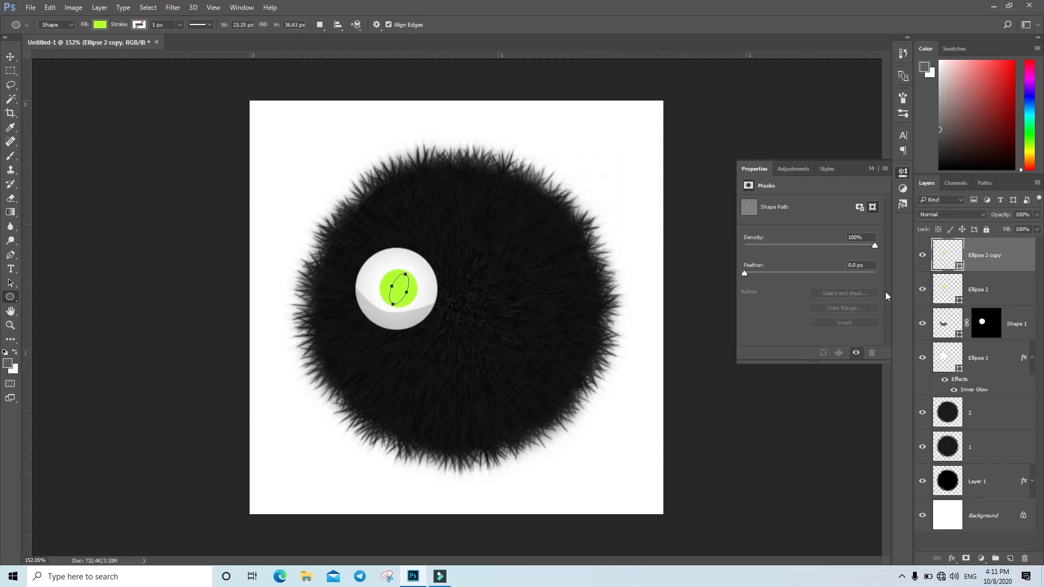
Recolour the slim oval to a purer green, #76ff24
double_click(961, 267)
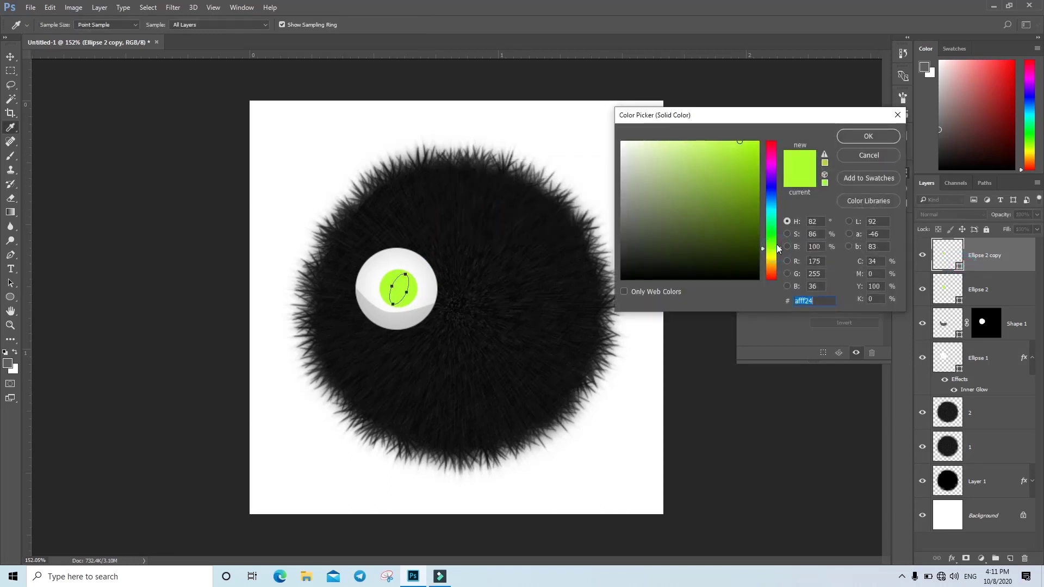
left_click_drag(777, 249, 772, 244)
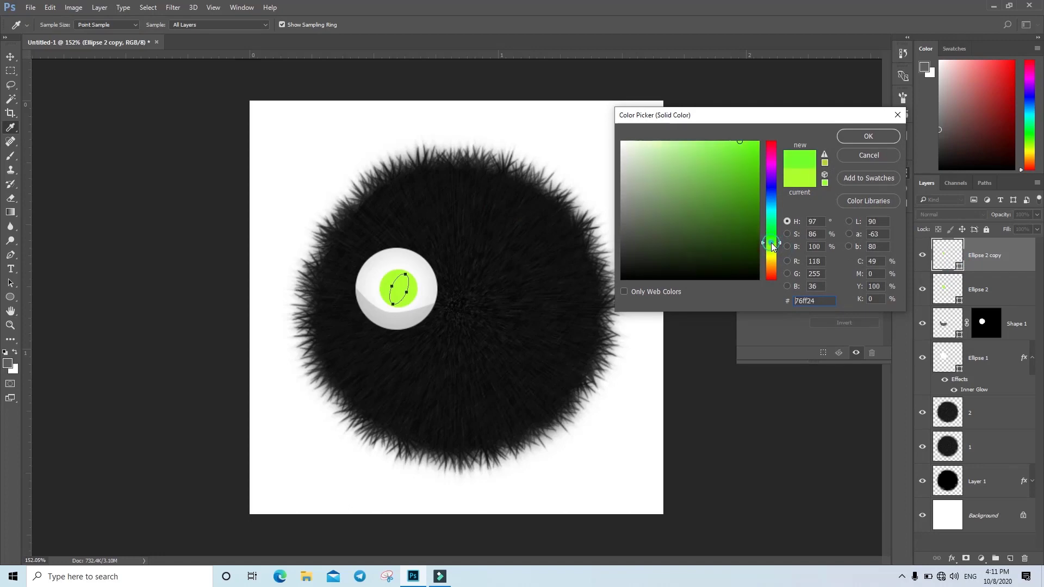
left_click(873, 136)
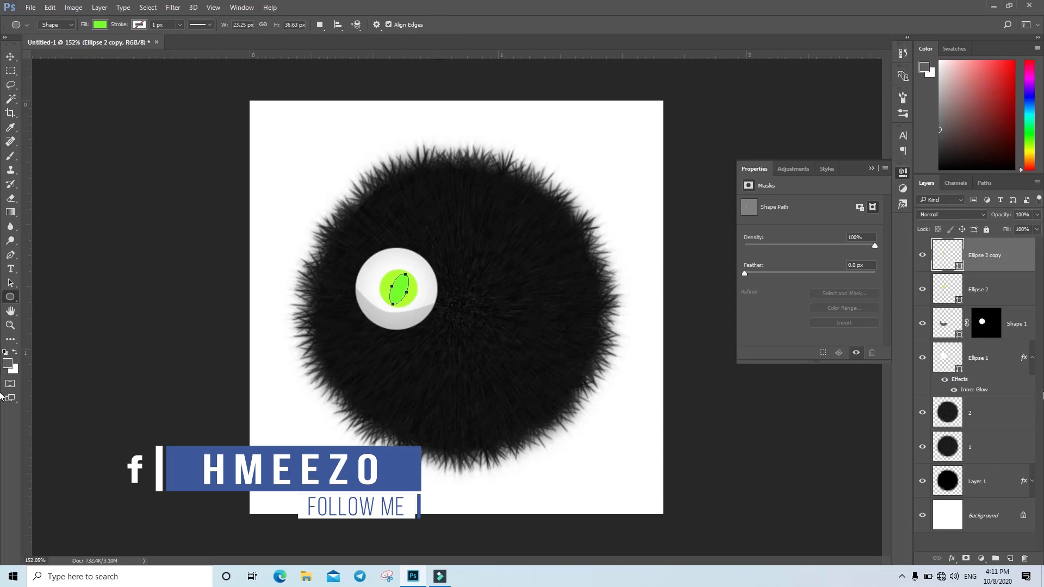
left_click(1010, 559)
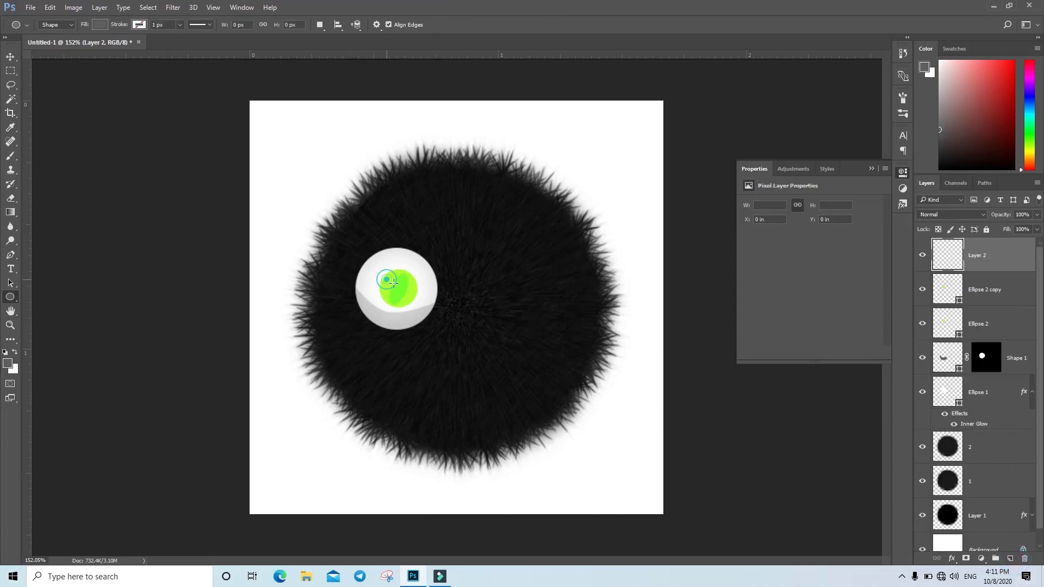
Draw a 30 px pupil circle and centre it vertically and horizontally on the iris
left_click_drag(386, 280, 418, 305)
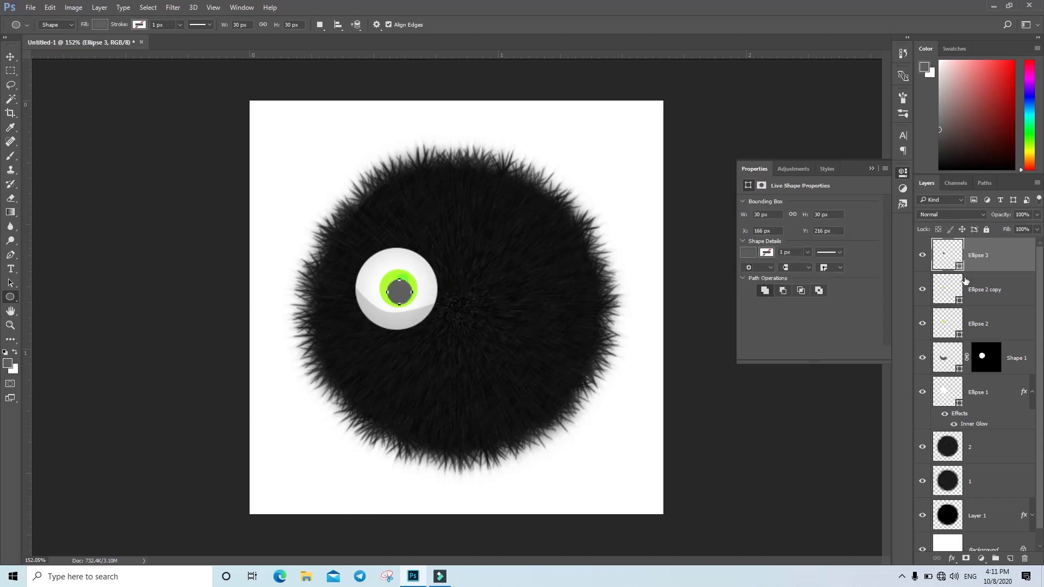
left_click(1011, 339, "shift")
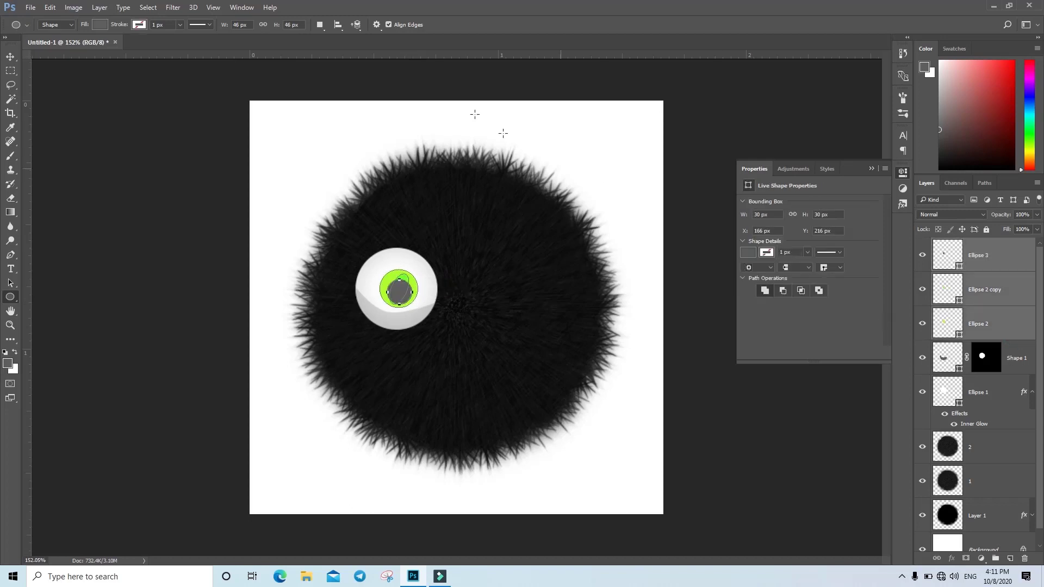
left_click(10, 56)
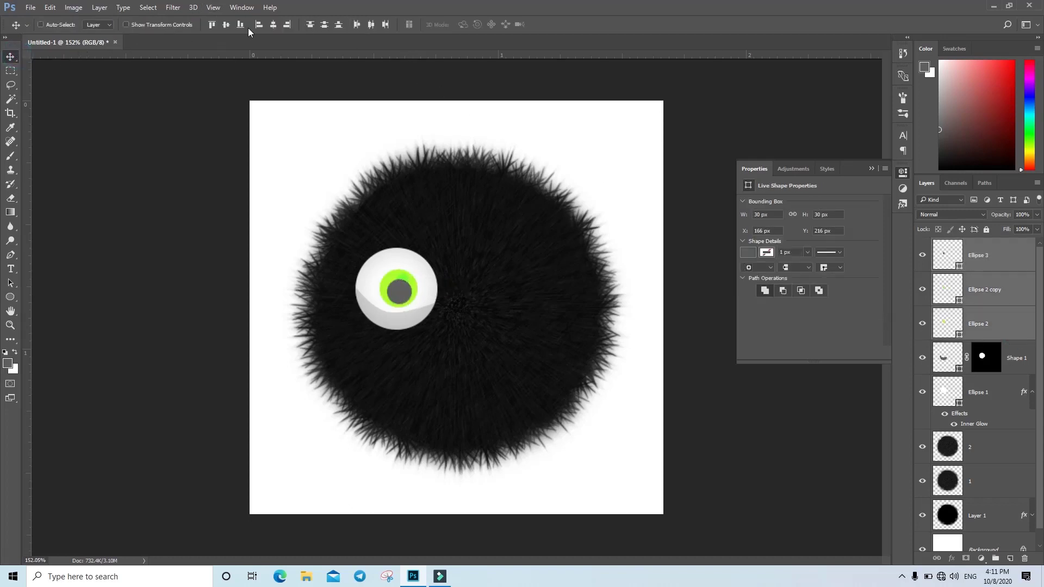
left_click(224, 24)
left_click(272, 27)
Set the Ellipse 3 pupil's fill colour to pure black
left_click(959, 265)
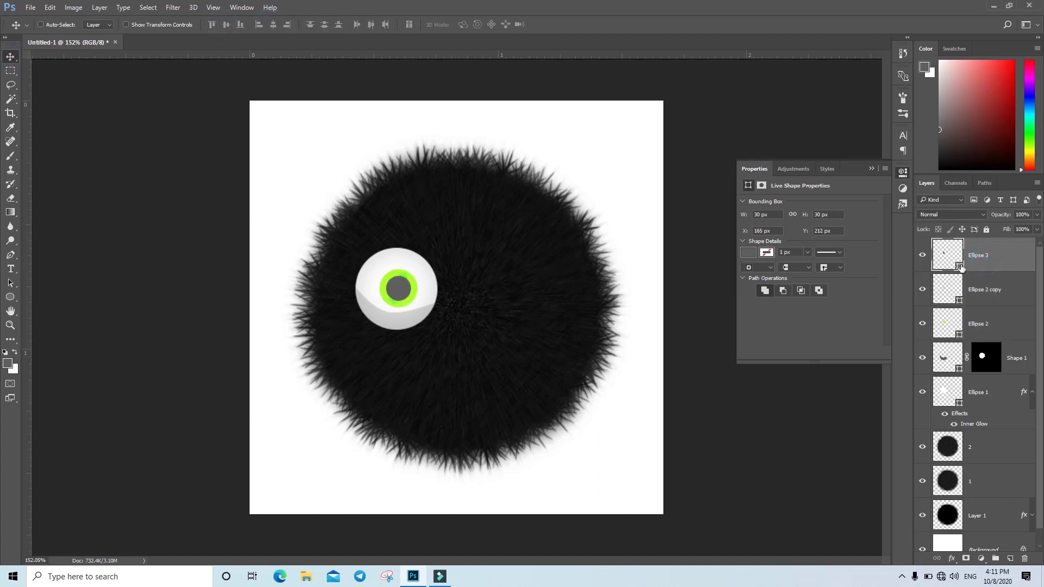
double_click(958, 265)
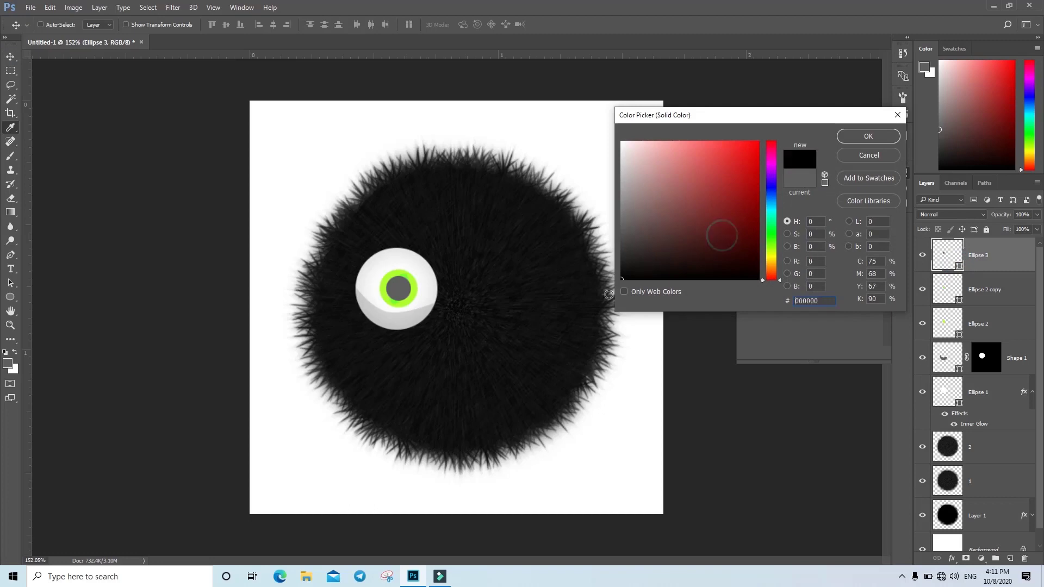
left_click_drag(723, 234, 609, 293)
left_click(884, 139)
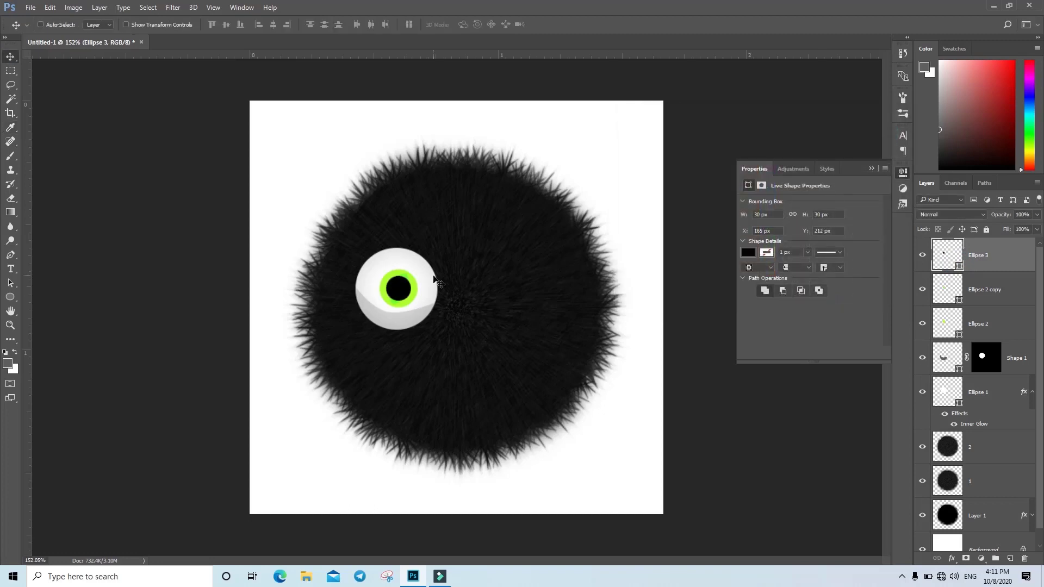
left_click(10, 297)
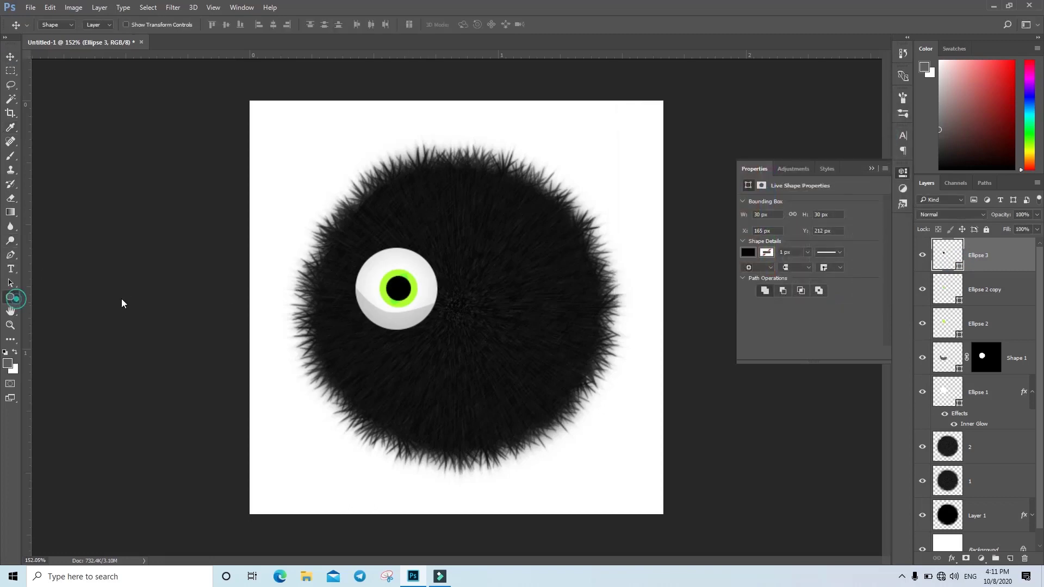
left_click(384, 268)
left_click(539, 223)
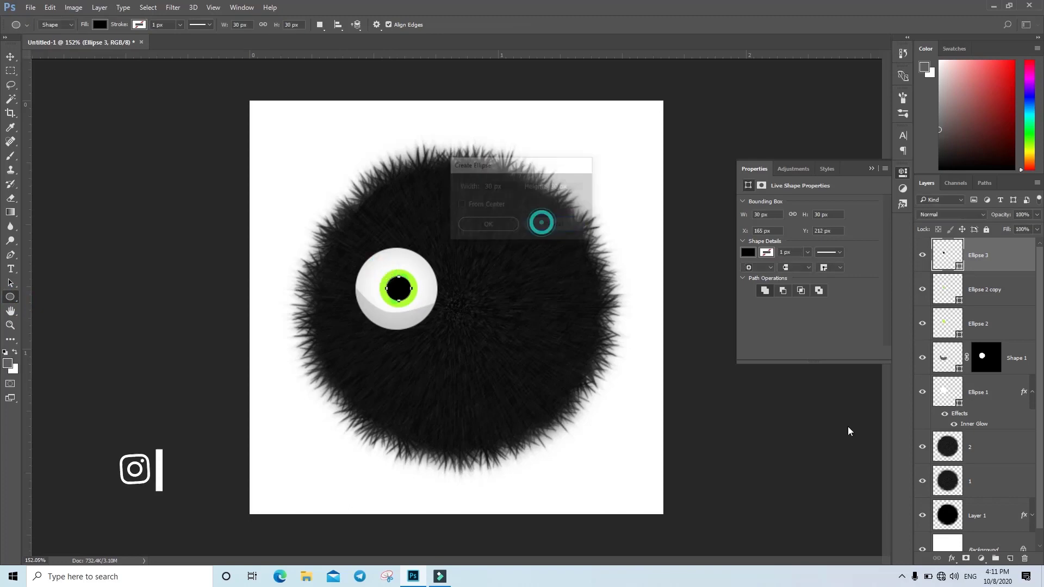
left_click(1010, 558)
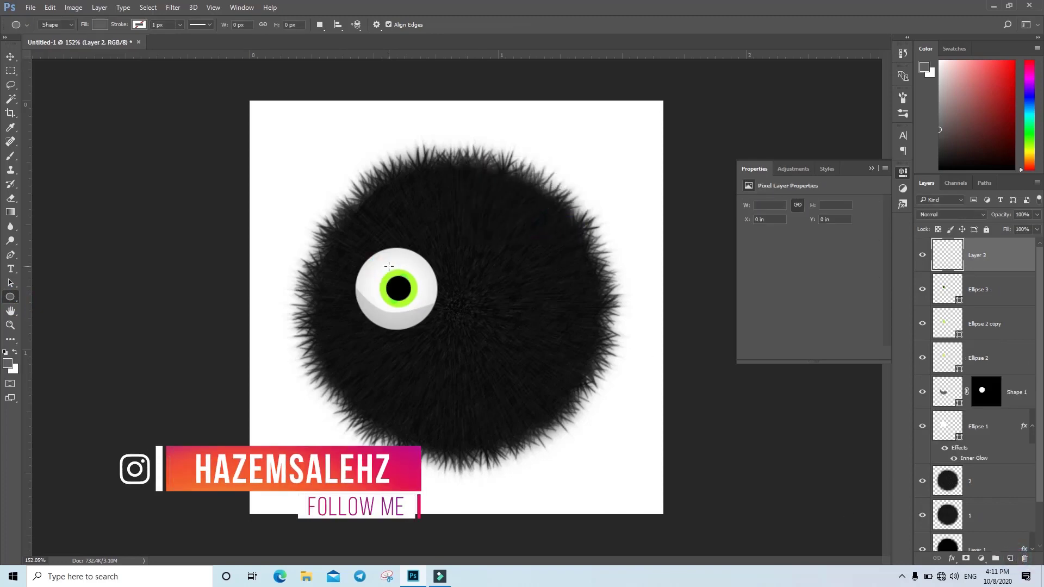
Draw a 12 px white highlight dot and place it on the pupil's upper left
left_click_drag(393, 270, 400, 279)
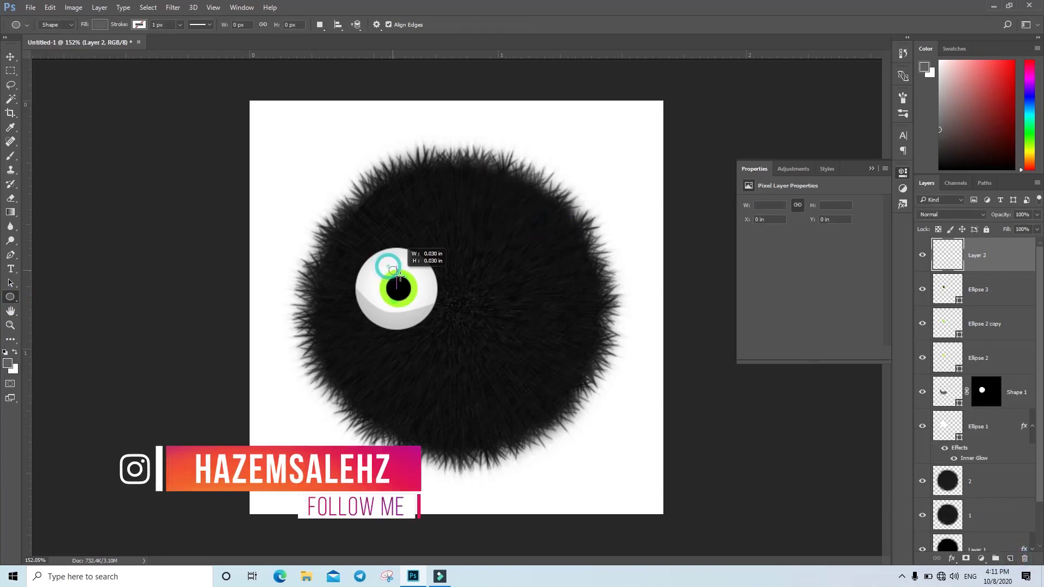
left_click(94, 25)
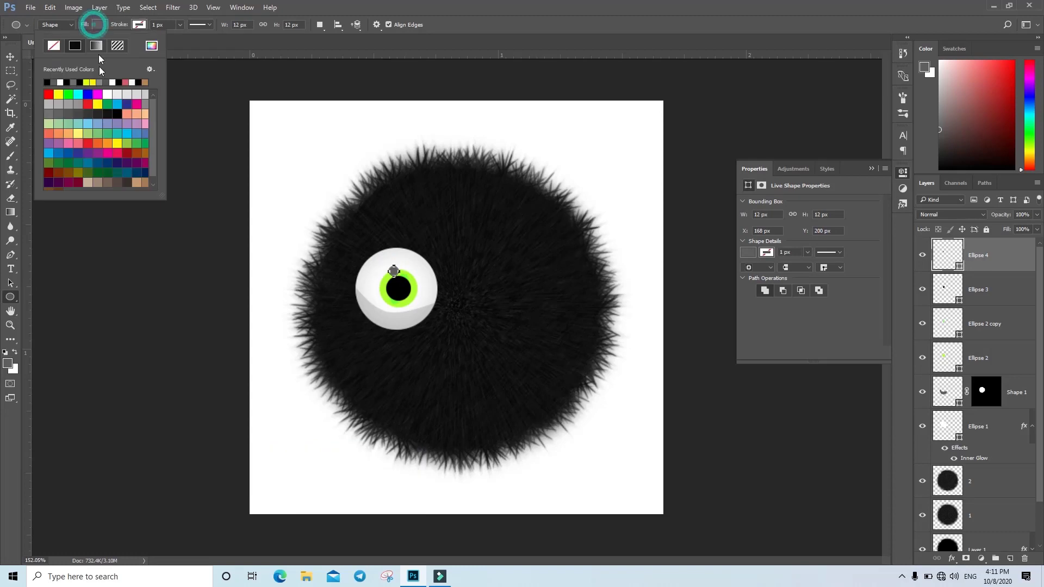
left_click(60, 82)
left_click(580, 18)
left_click(10, 56)
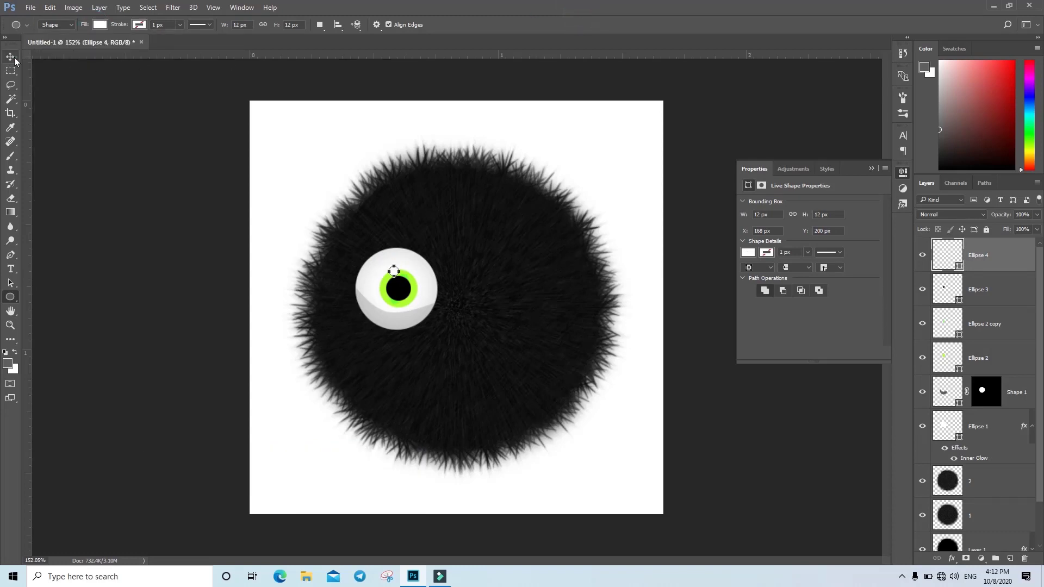
scroll(369, 251, "up", 3)
left_click_drag(405, 307, 443, 340)
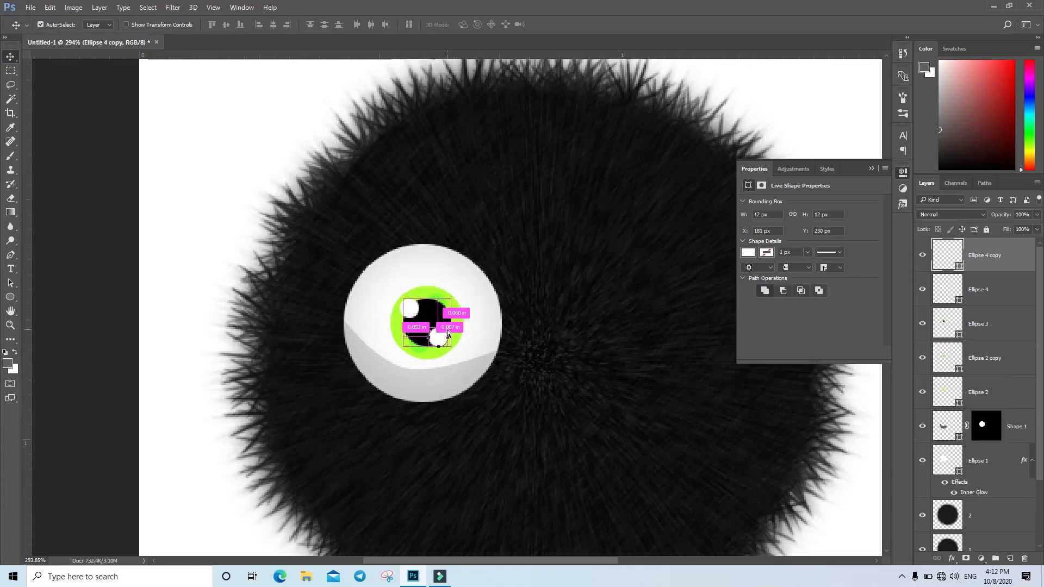
Scale a copy of the highlight down to a smaller 7 px dot
key("ctrl+t")
left_click_drag(448, 327, 444, 332)
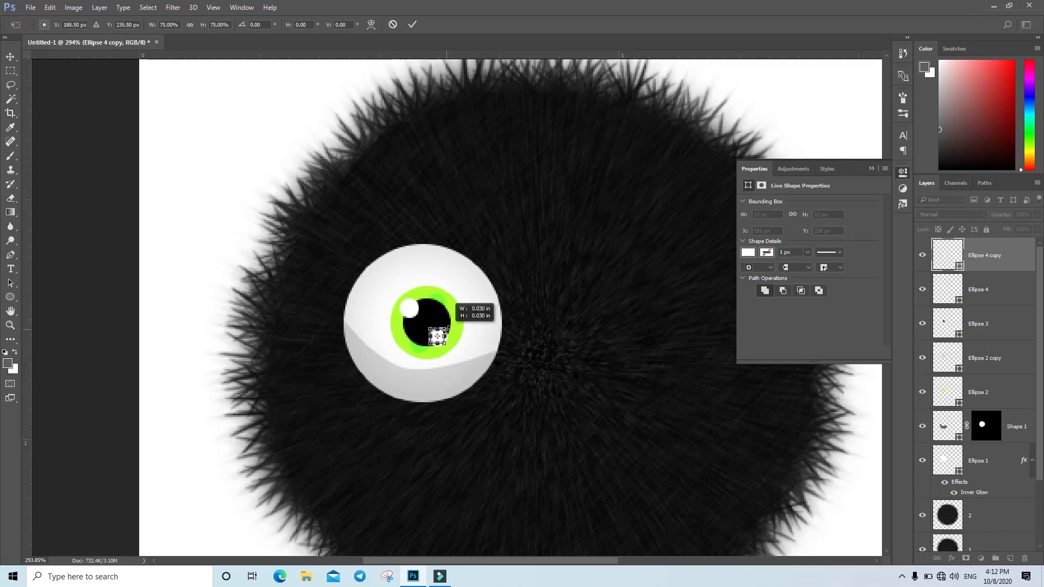
left_click(413, 25)
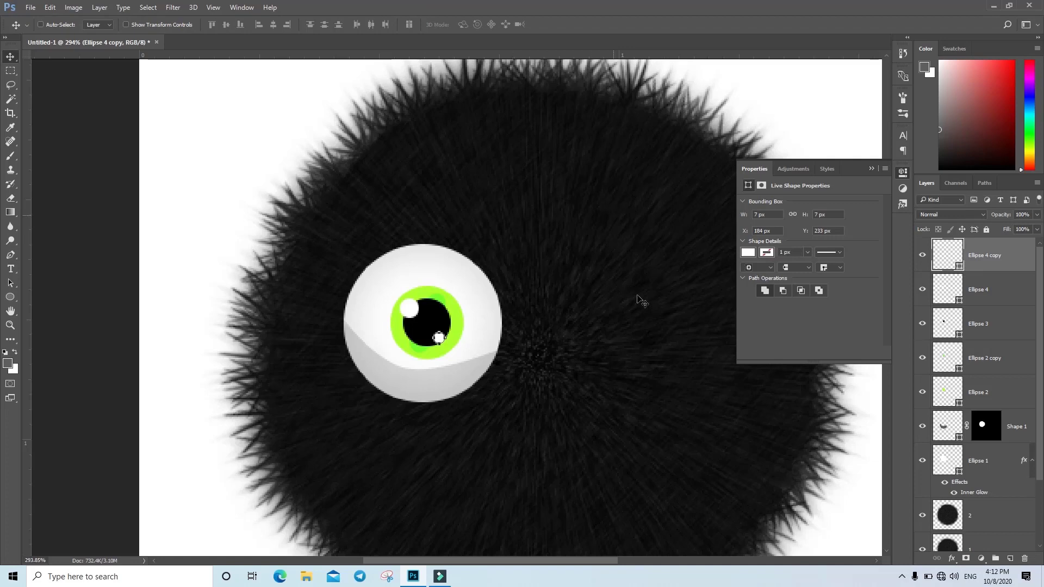
left_click(1000, 466)
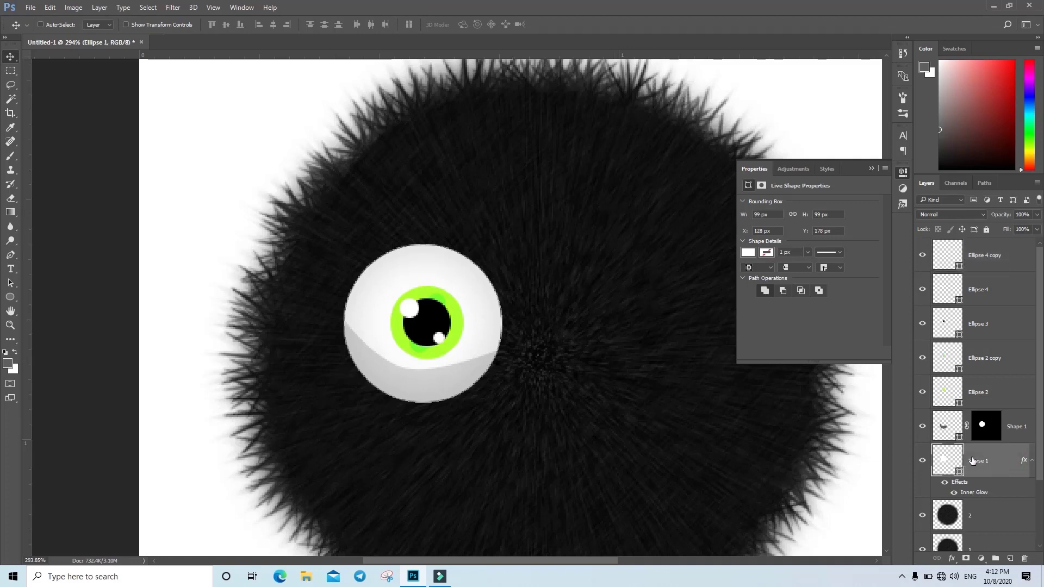
Duplicate Ellipse 1, move the copy to the top of the layers, and set its fill to 0%
key("ctrl+j")
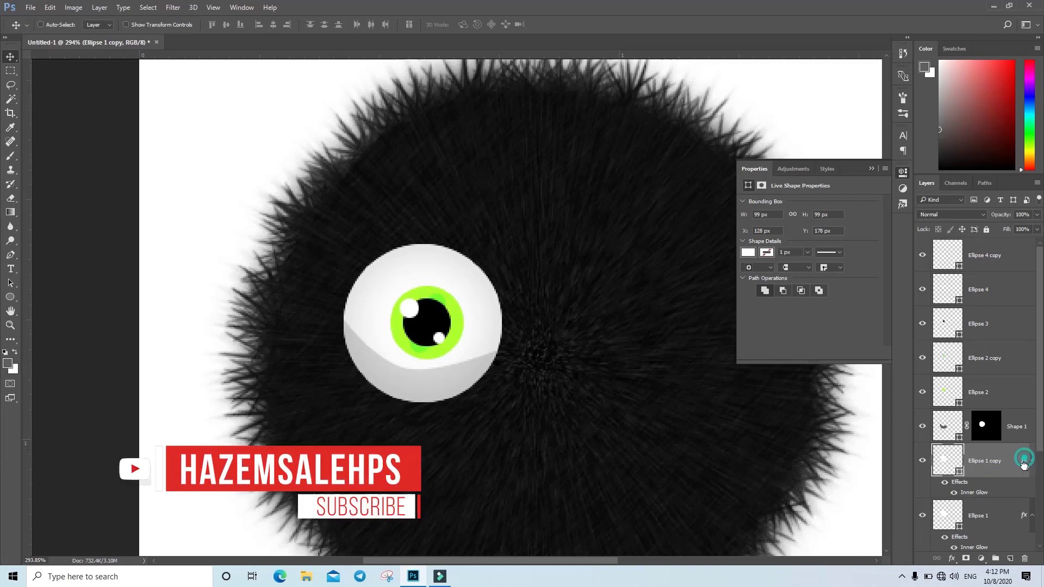
left_click_drag(1025, 461, 1028, 559)
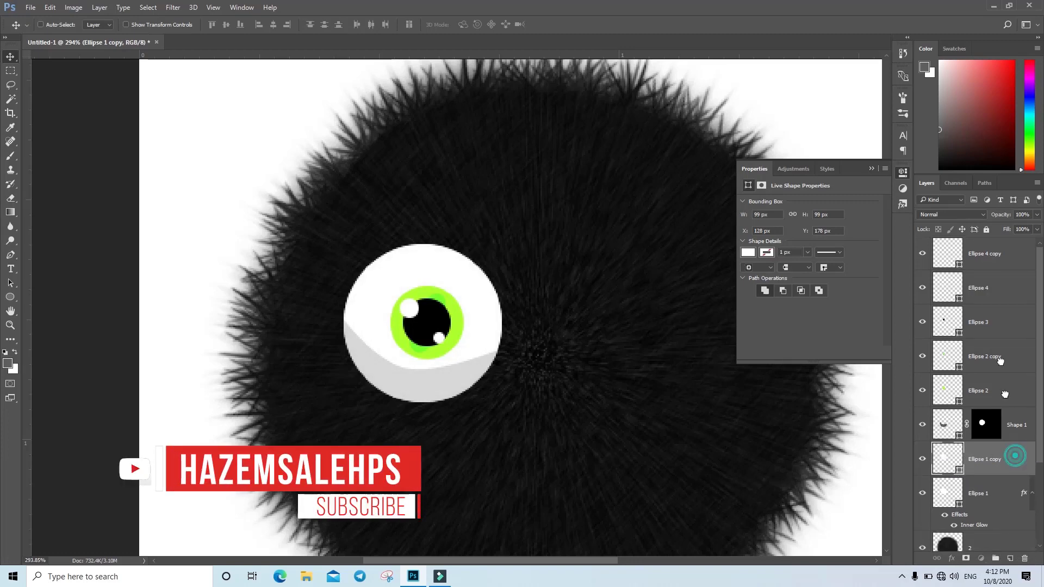
left_click_drag(987, 240, 990, 243)
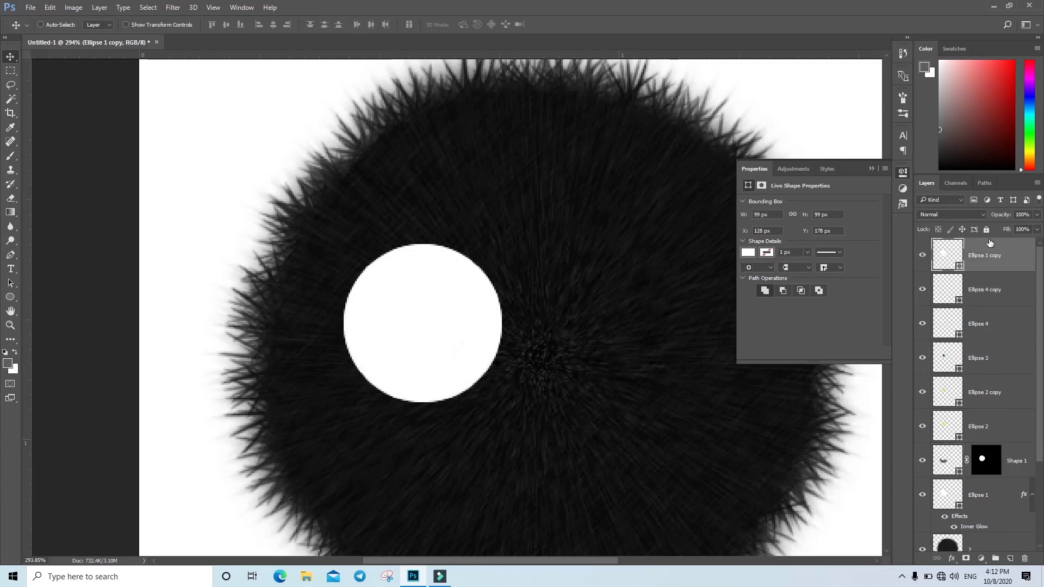
left_click(1034, 230)
left_click_drag(1036, 242, 974, 246)
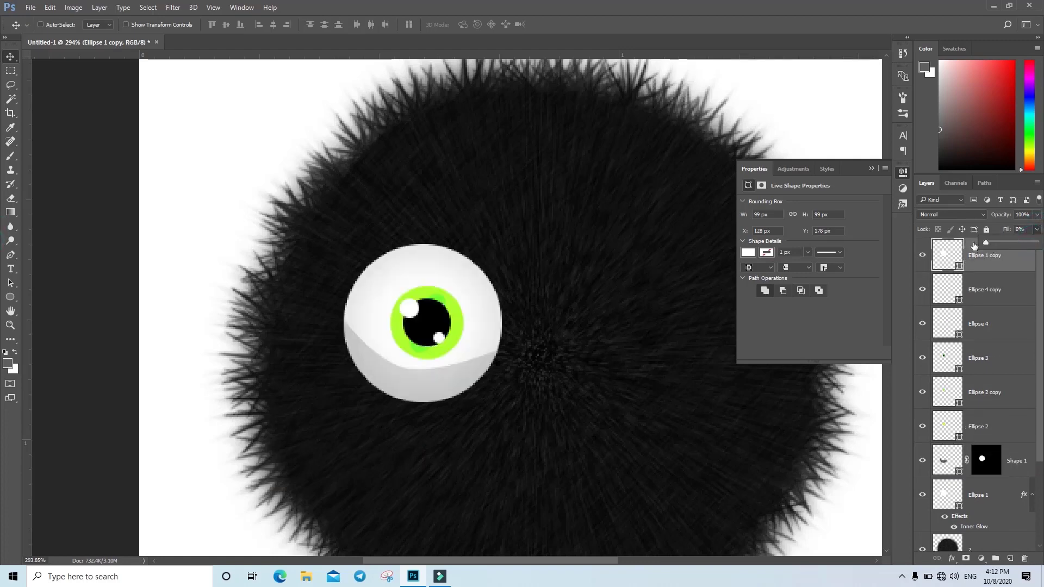
left_click(1015, 265)
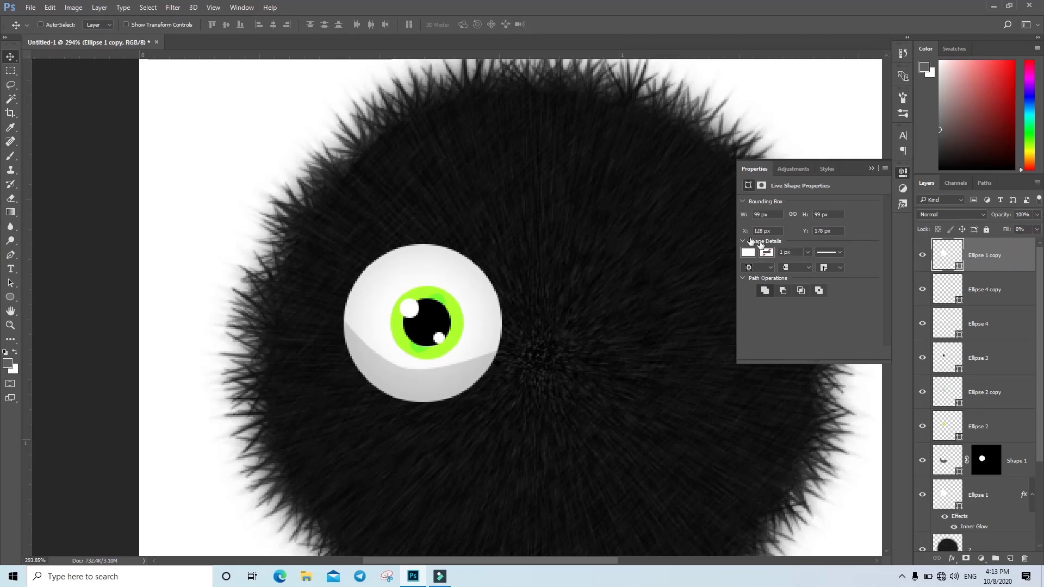
Add a Bevel & Emboss effect to Ellipse 1 copy as an Inner Bevel, 50 px size
key("h")
double_click(1012, 255)
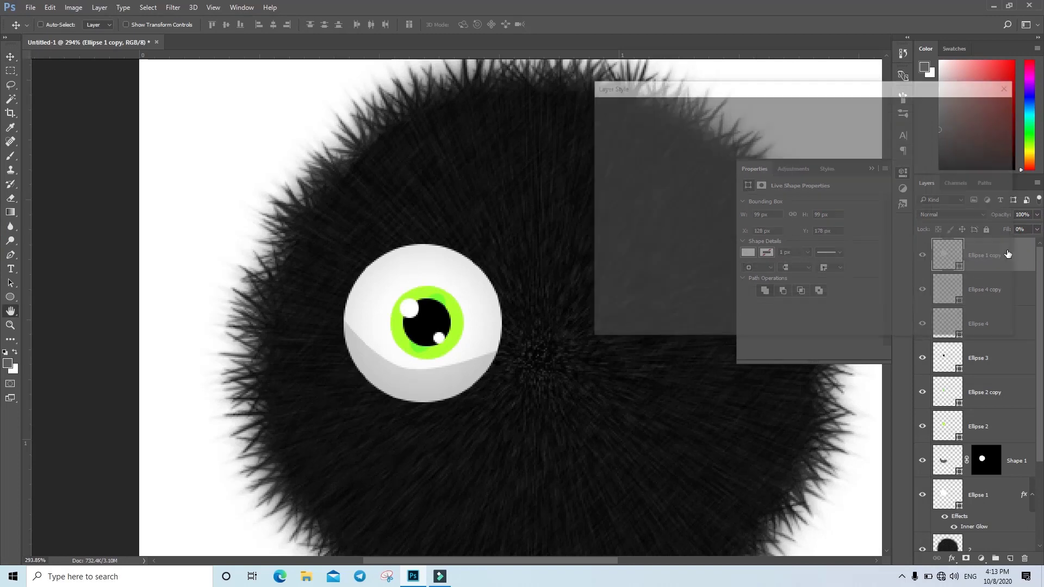
left_click(617, 139)
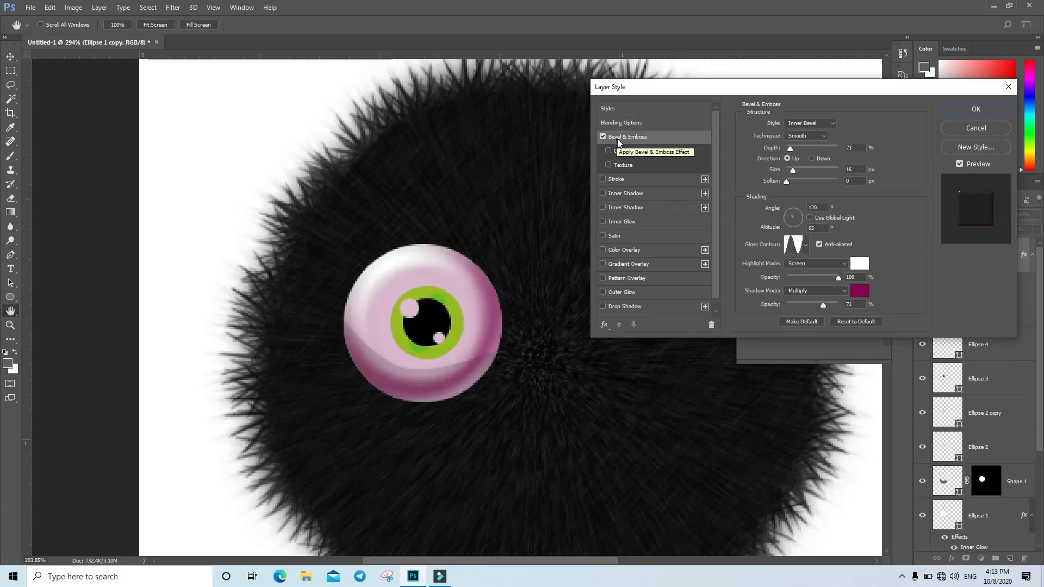
left_click(807, 123)
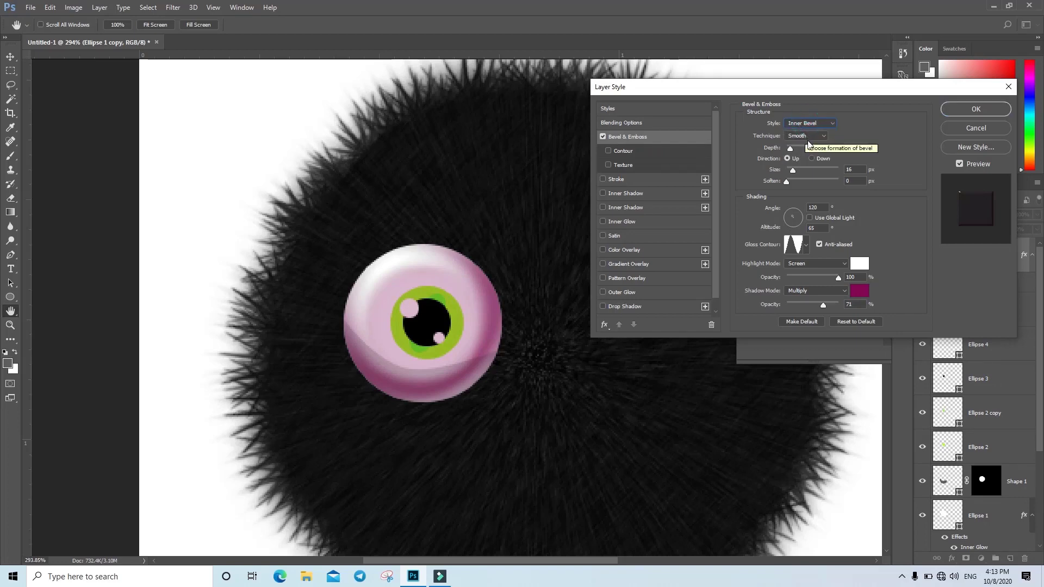
type("100")
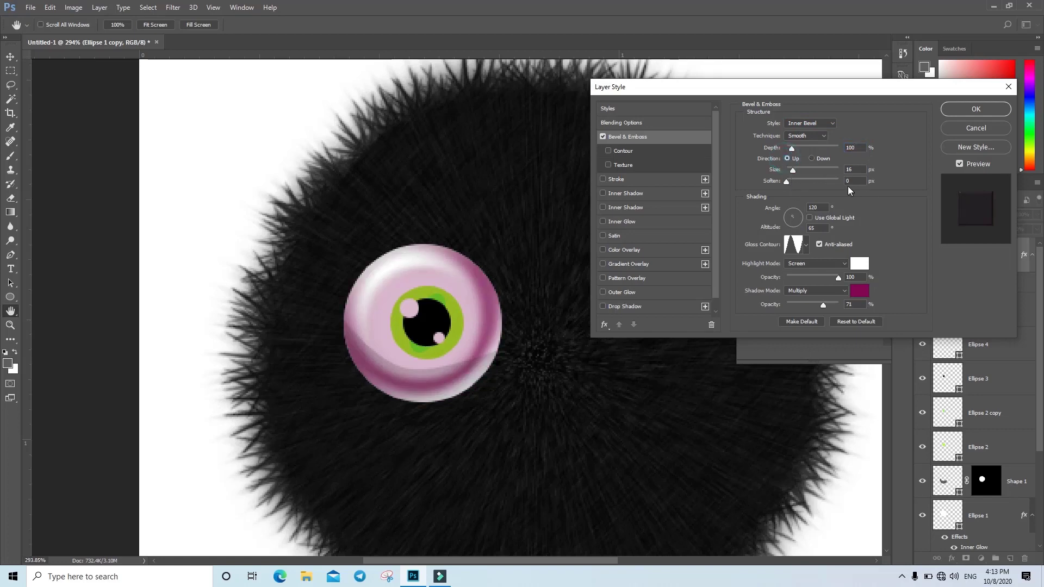
type("50")
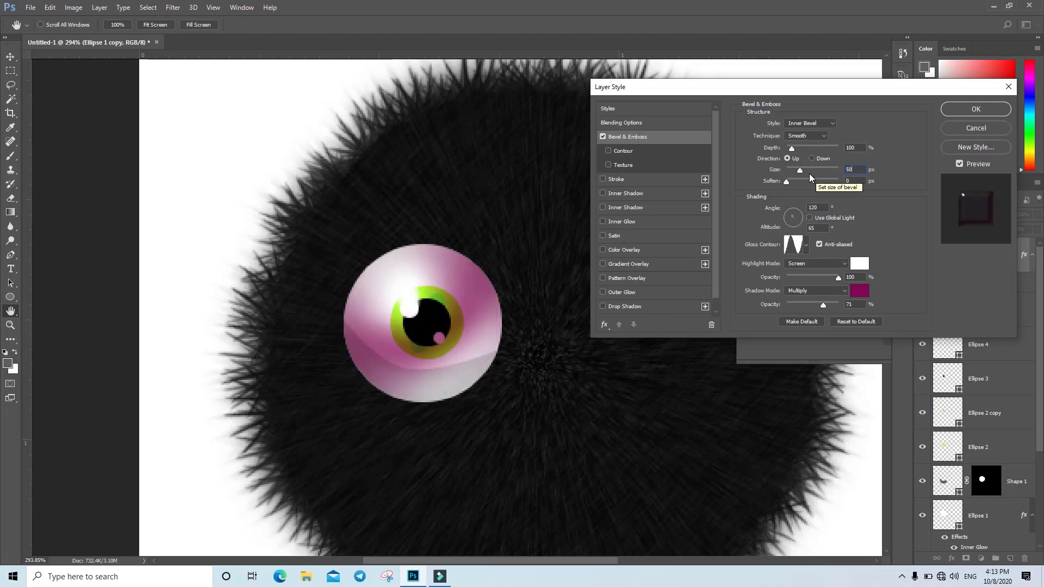
Make the bevel use global light with angle 0 and altitude 48
left_click(810, 217)
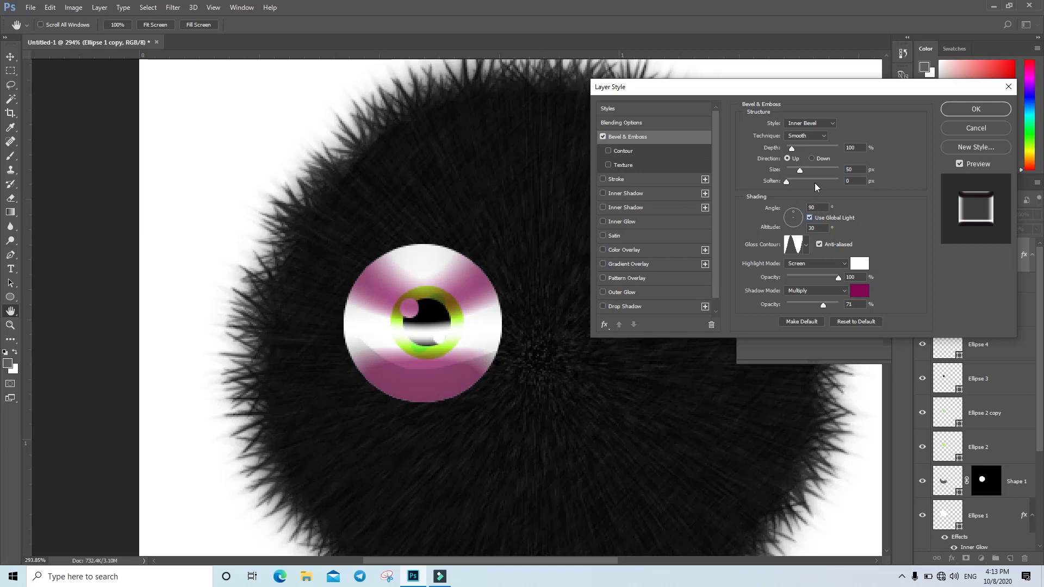
left_click(816, 207)
type("0")
left_click(824, 231)
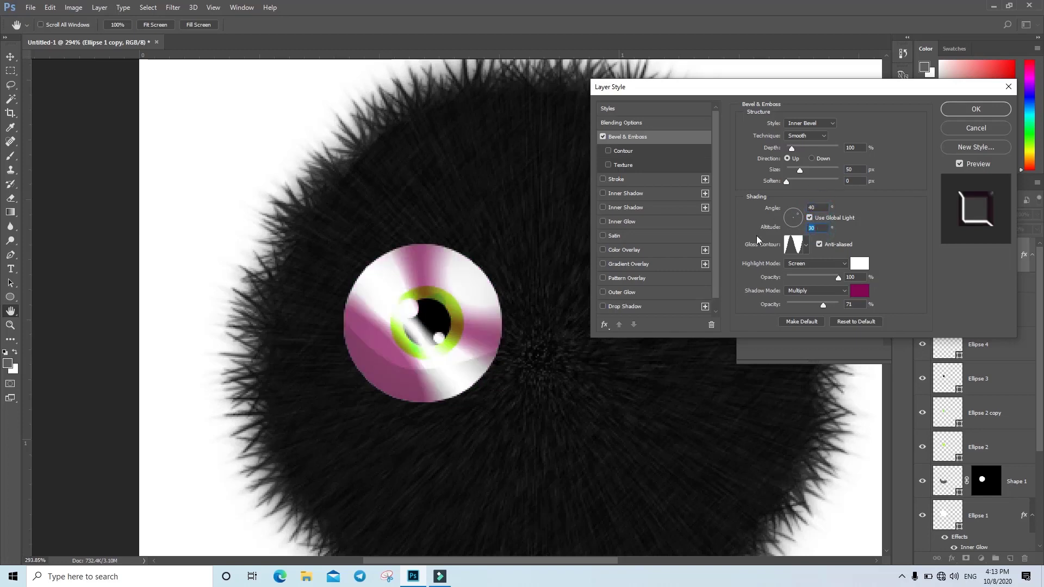
type("48")
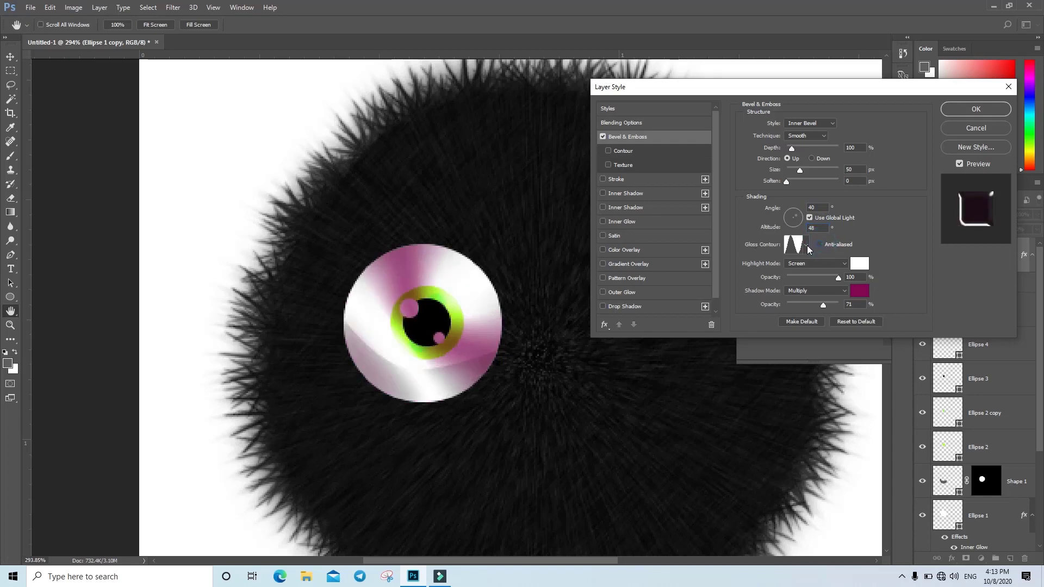
Apply a different gloss contour and set the highlight to Normal mode at 0% opacity
left_click(807, 248)
left_click(766, 271)
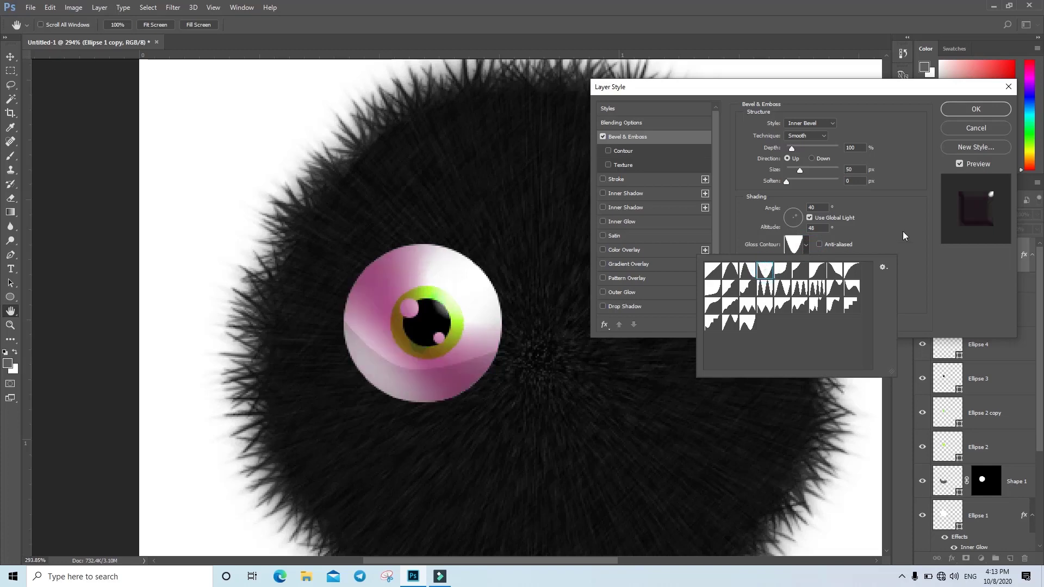
left_click(905, 229)
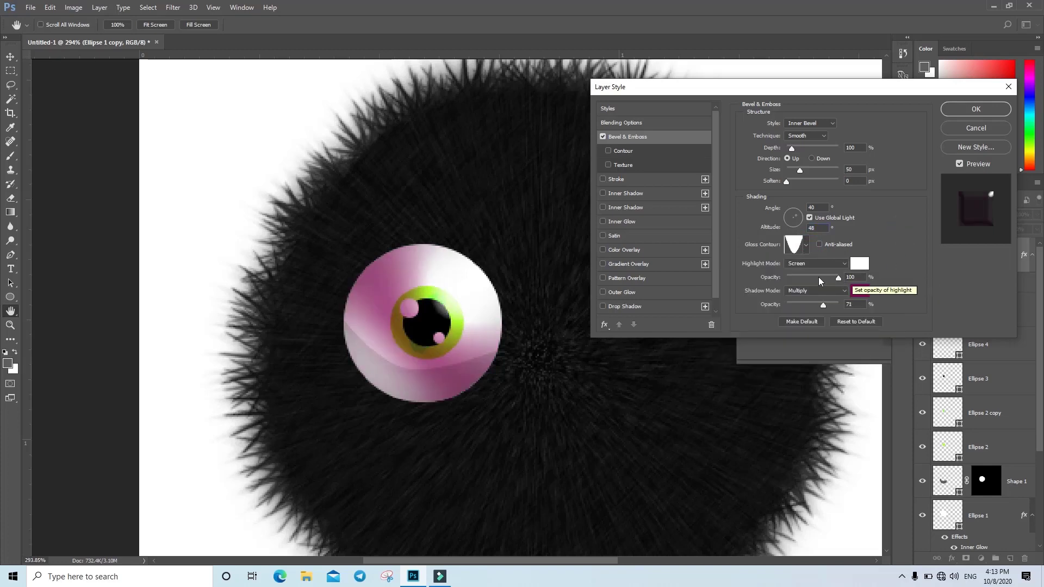
left_click(799, 265)
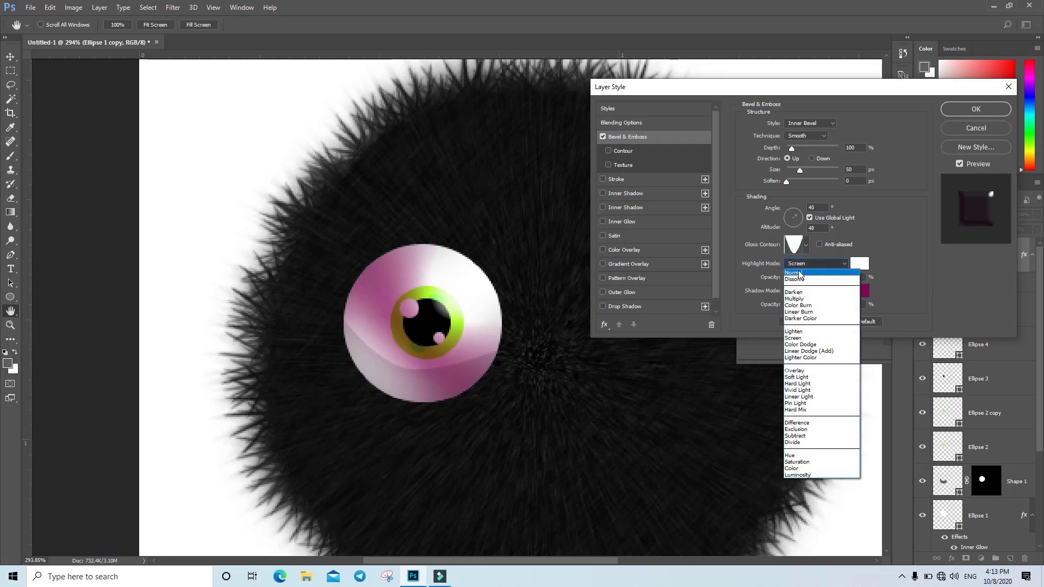
left_click(798, 273)
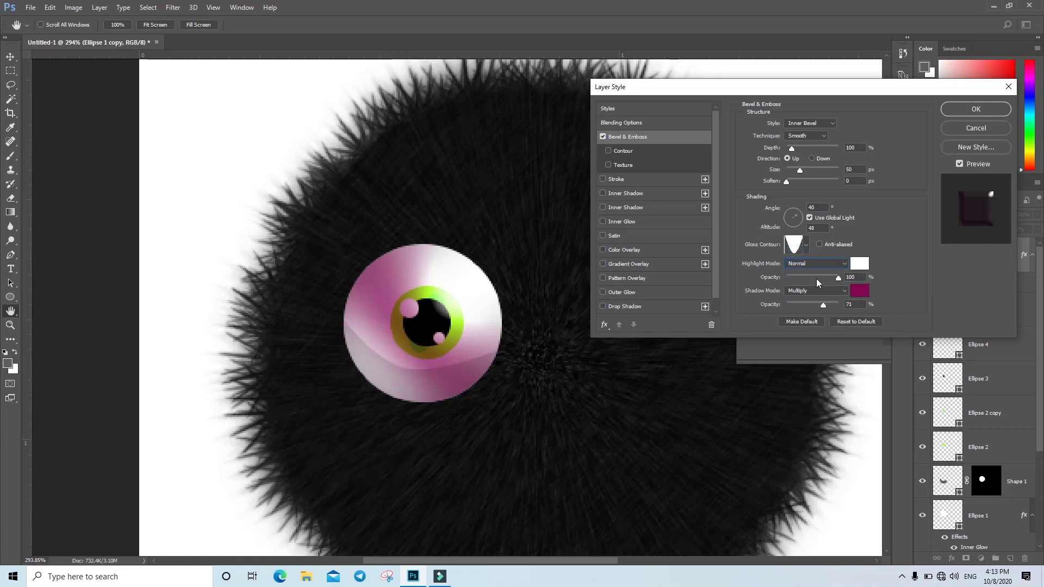
left_click_drag(837, 276, 764, 280)
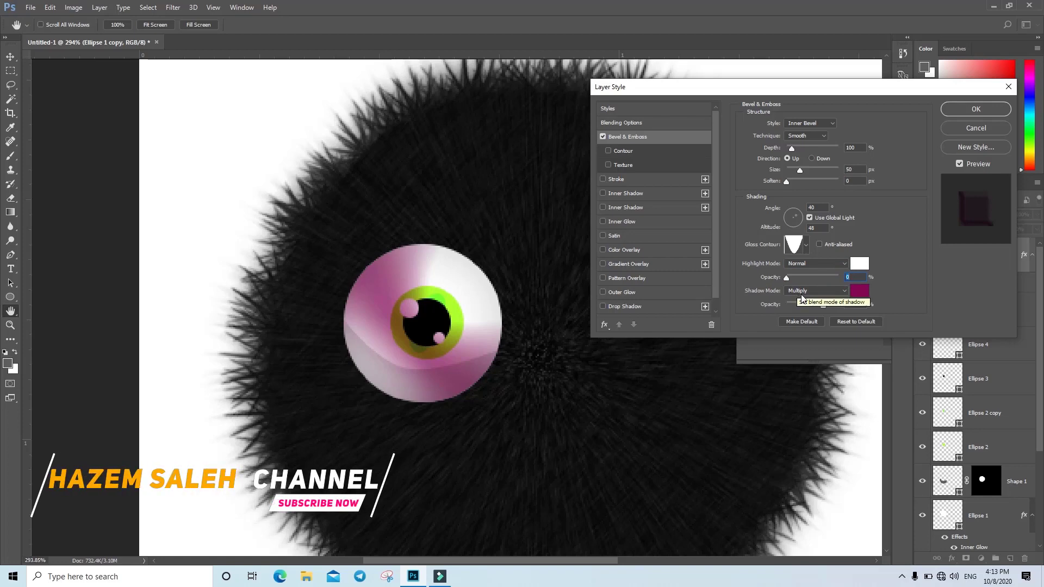
Set the bevel shadow to Normal mode, black, 5% opacity, and apply the style
left_click(801, 294)
left_click(803, 290)
left_click(857, 293)
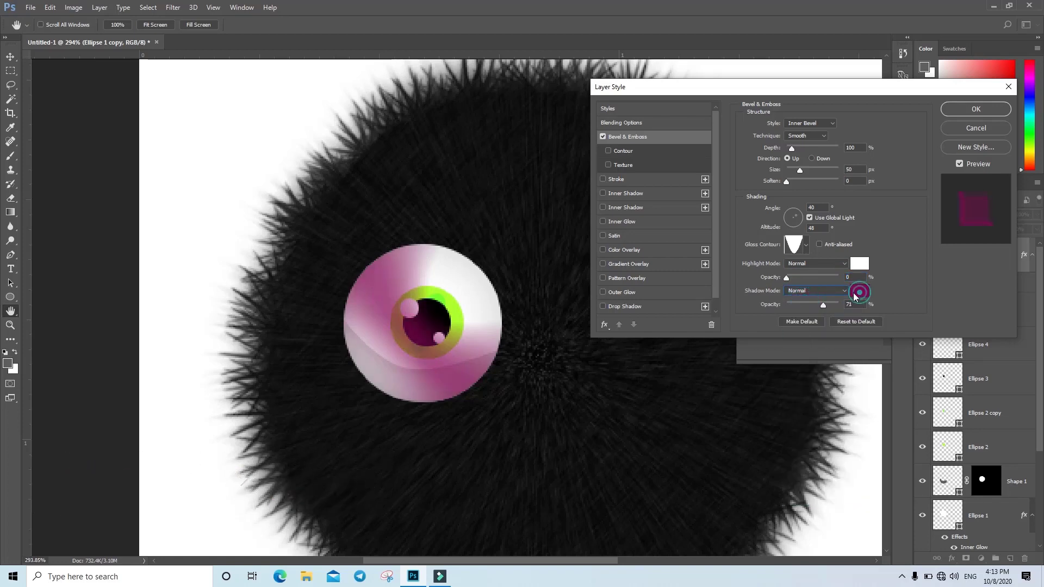
left_click_drag(706, 244, 596, 288)
left_click(881, 137)
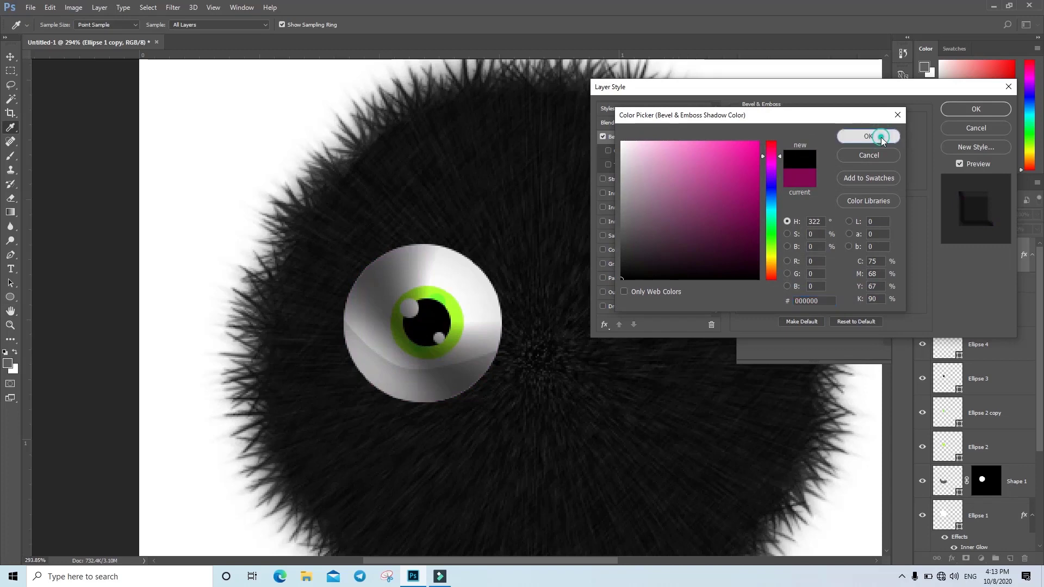
double_click(860, 304)
type("5")
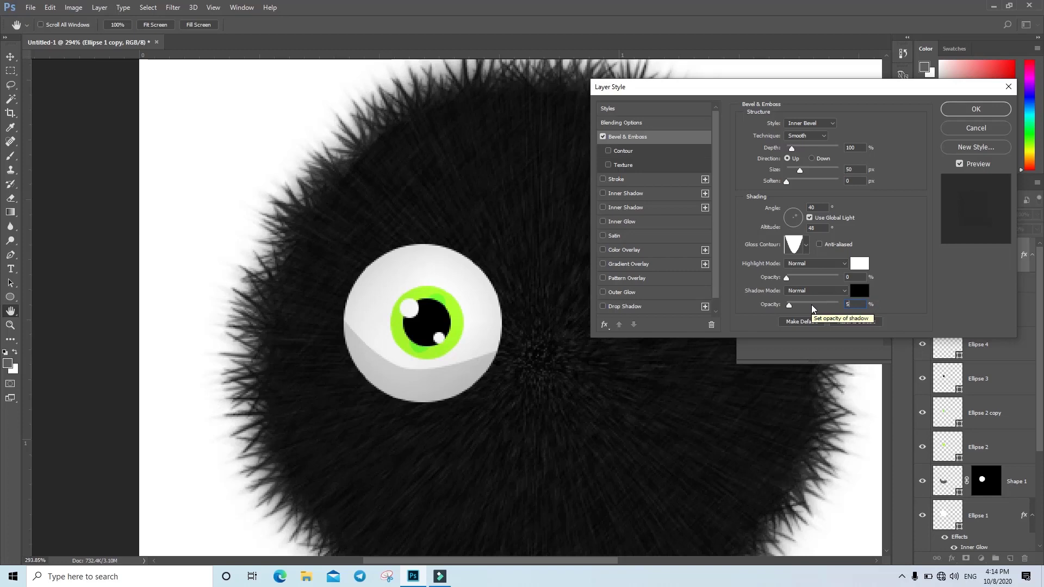
left_click(975, 110)
Select layers Ellipse 4 copy through Ellipse 2 and nudge them slightly left
left_click(870, 167)
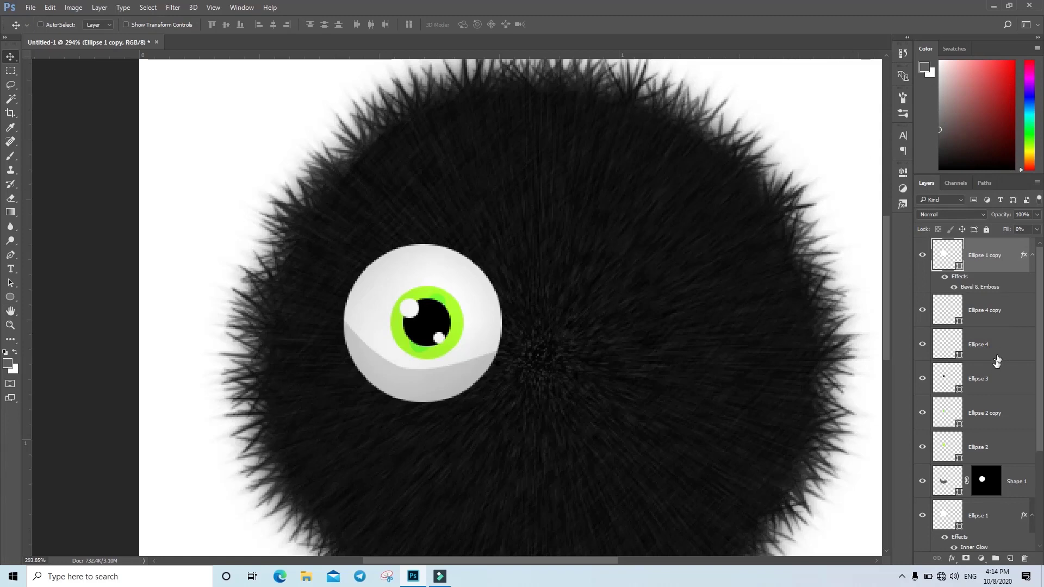
left_click(984, 308)
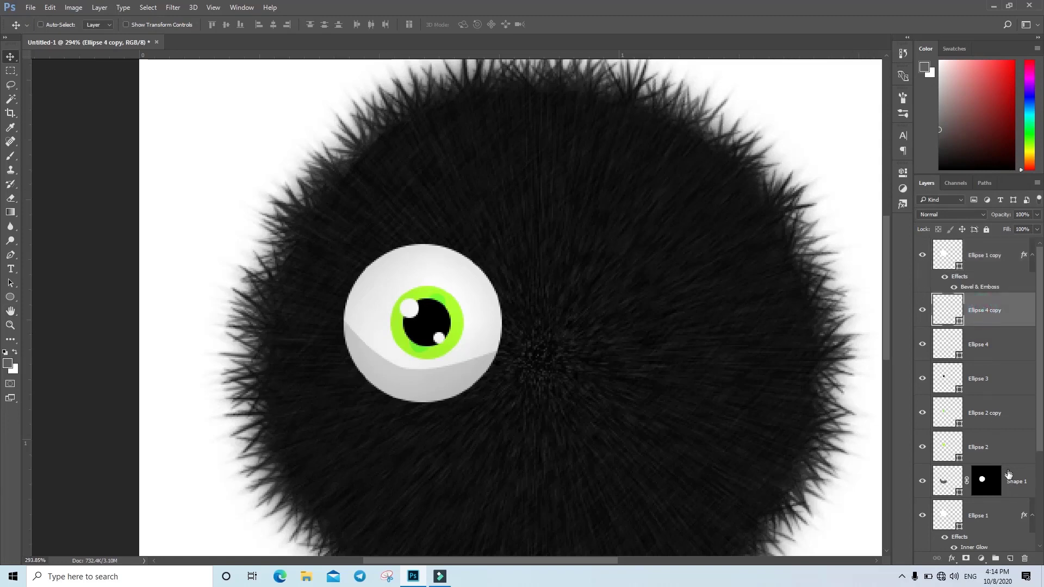
left_click(994, 447, "shift")
left_click_drag(427, 326, 421, 328)
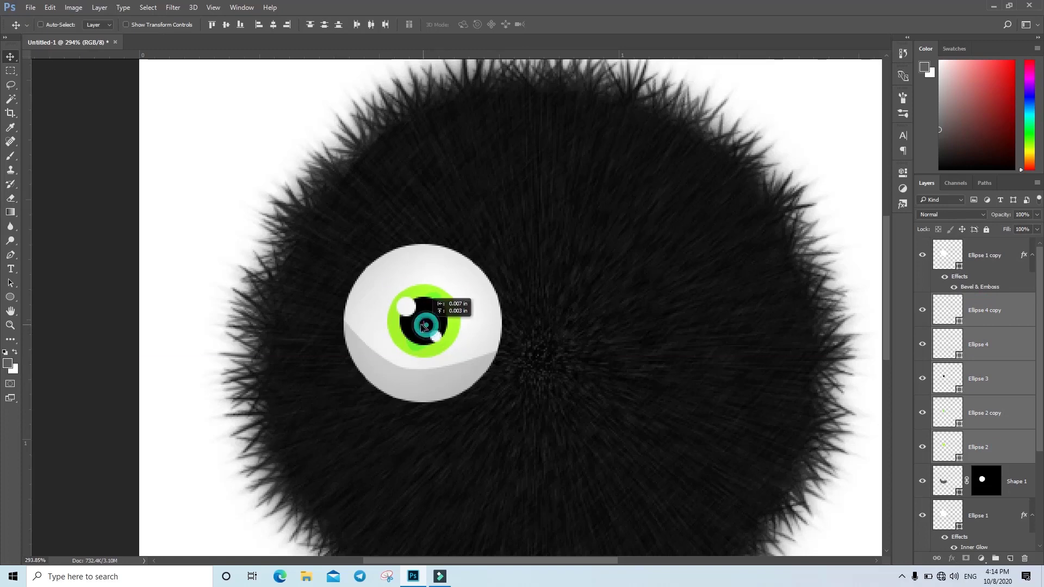
Scale the selected iris, pupil and highlight layers up to about 106.5%
key("ctrl+t")
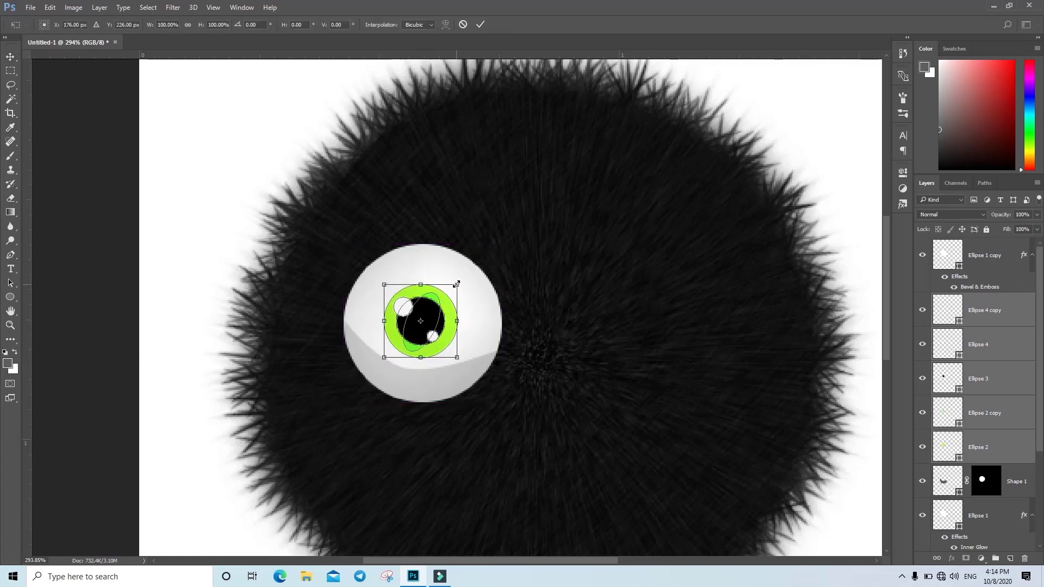
left_click(457, 283)
left_click_drag(457, 284, 459, 281)
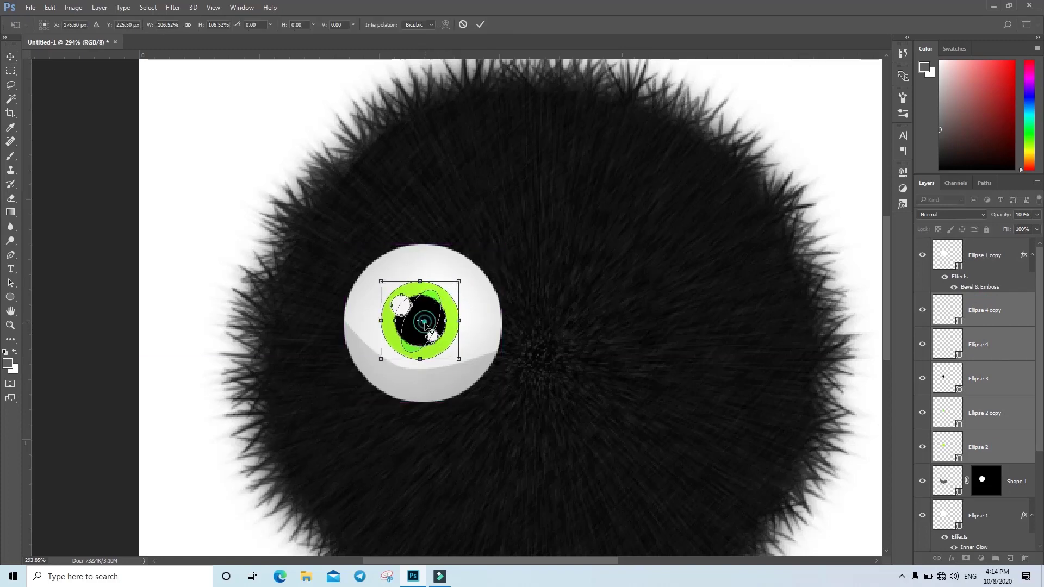
key("Return")
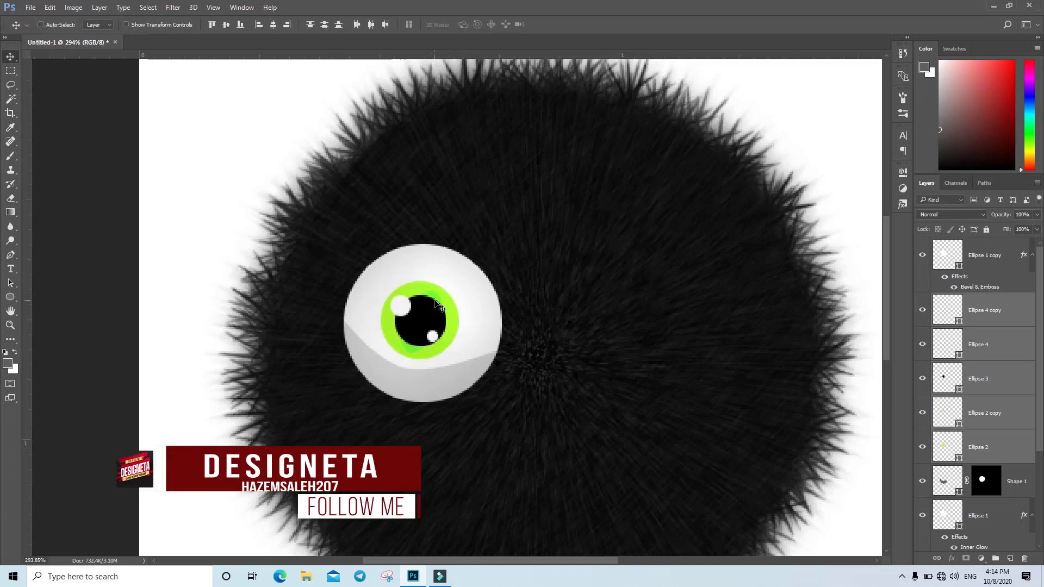
Group the eye layers as 'eye', duplicate the group and move the copy to the face's right side
left_click(1002, 253, "shift")
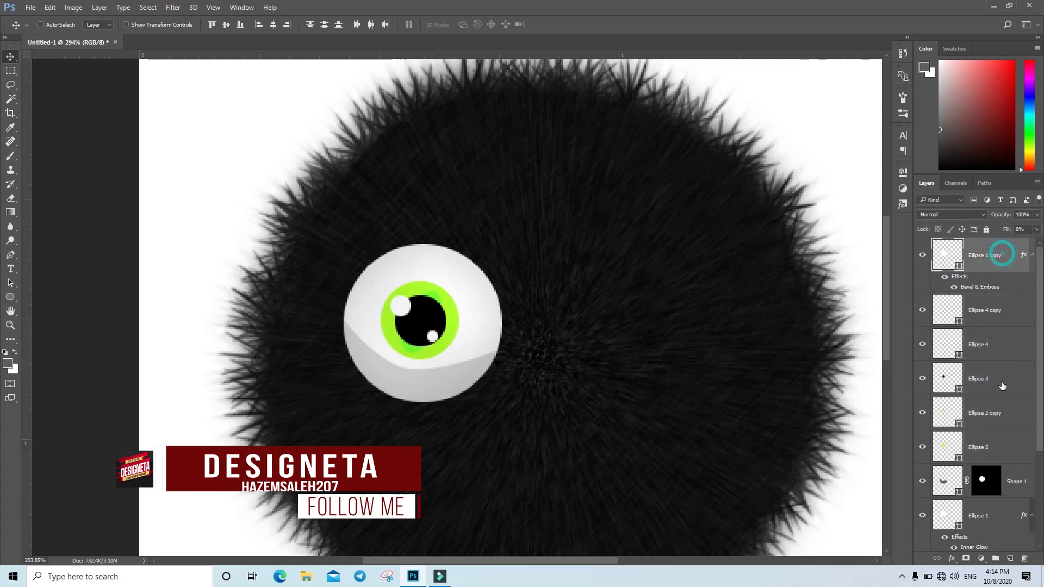
key("ctrl+g")
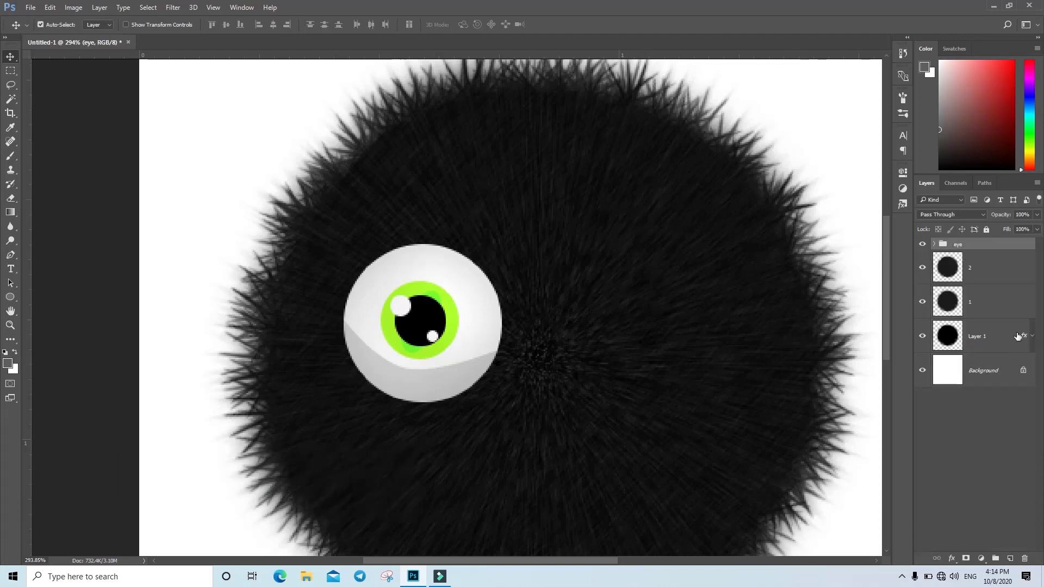
key("ctrl+j")
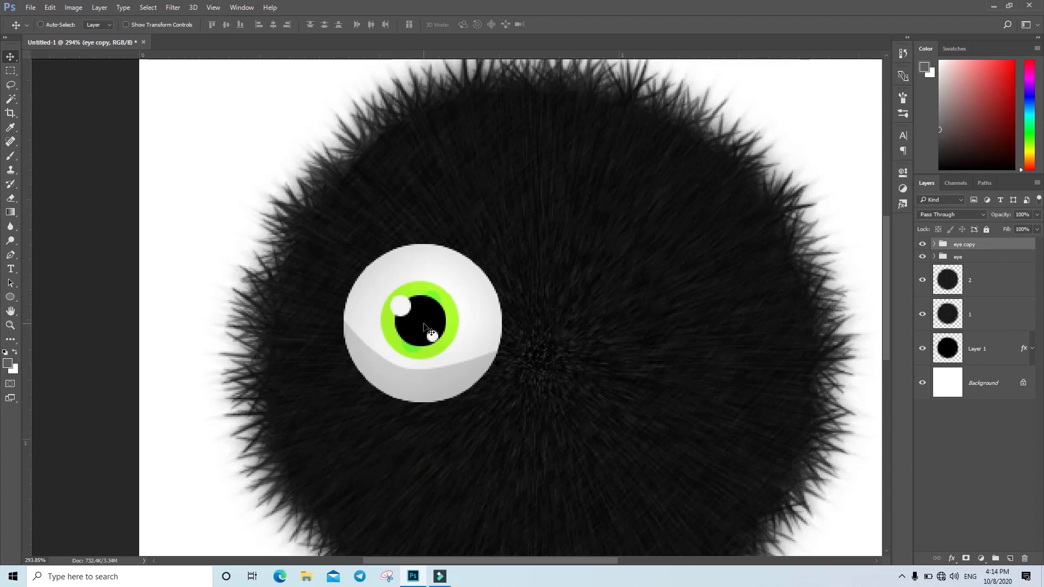
left_click_drag(424, 327, 656, 329)
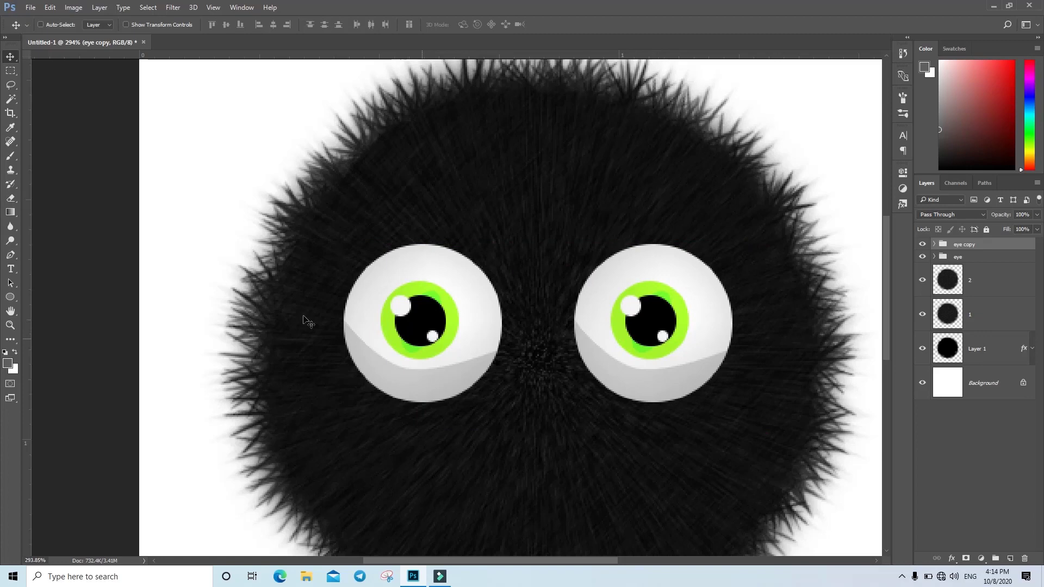
left_click(10, 254)
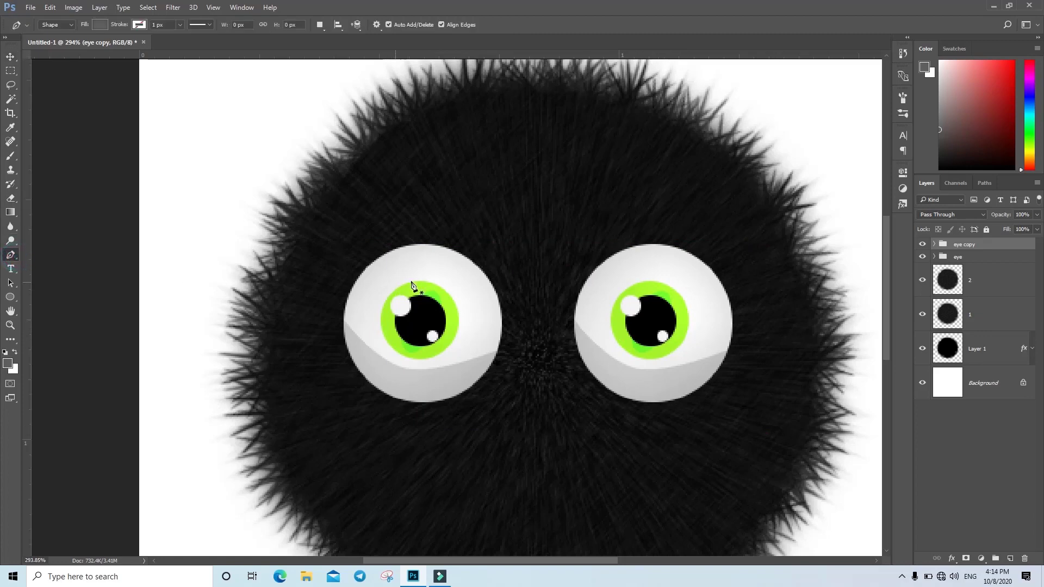
Draw a curved half-dome pen shape over the left eye's top and fill it white
left_click(341, 292)
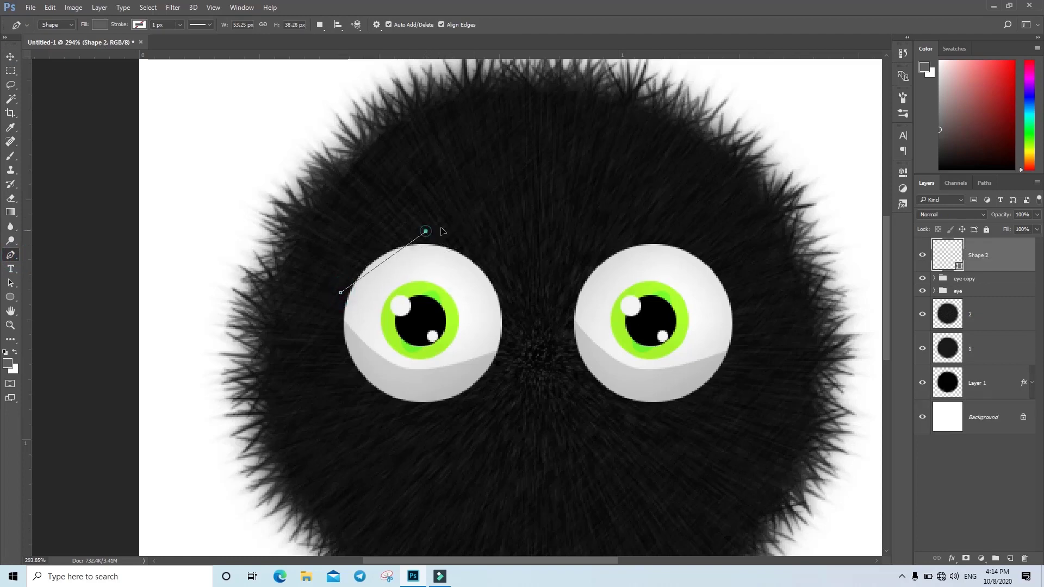
left_click_drag(425, 232, 494, 226)
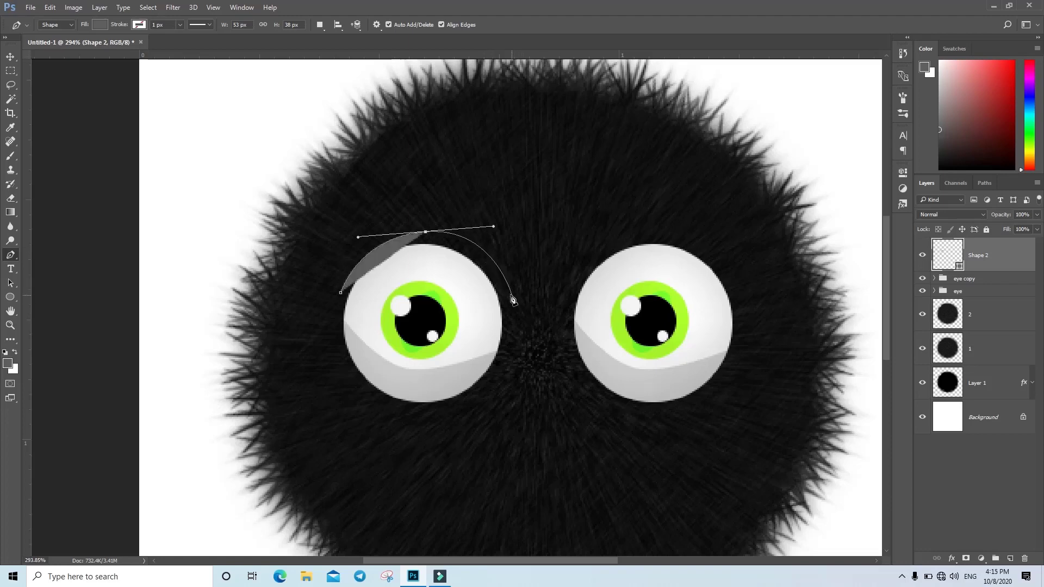
left_click(510, 296)
left_click(341, 293)
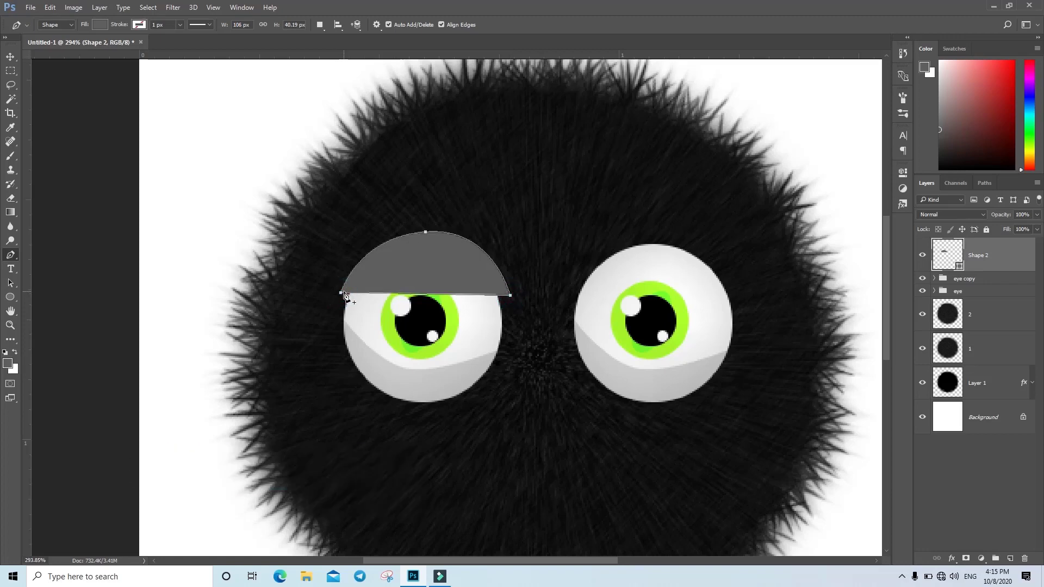
left_click(100, 24)
double_click(107, 94)
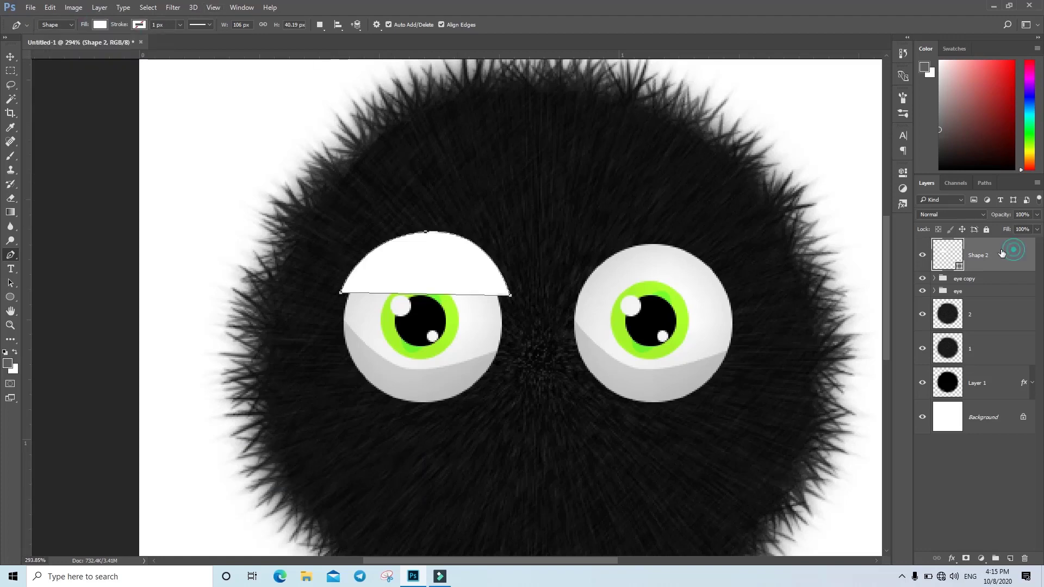
left_click(10, 156)
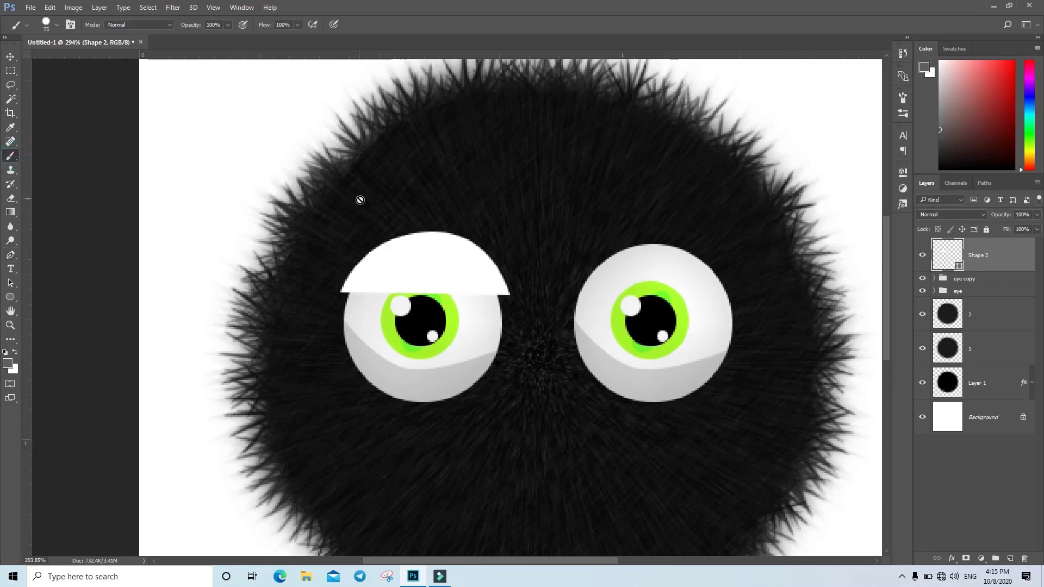
Choose the 5000 brush preset and rasterize the Shape 2 eyelid layer
right_click(445, 196)
scroll(549, 339, "down", 3)
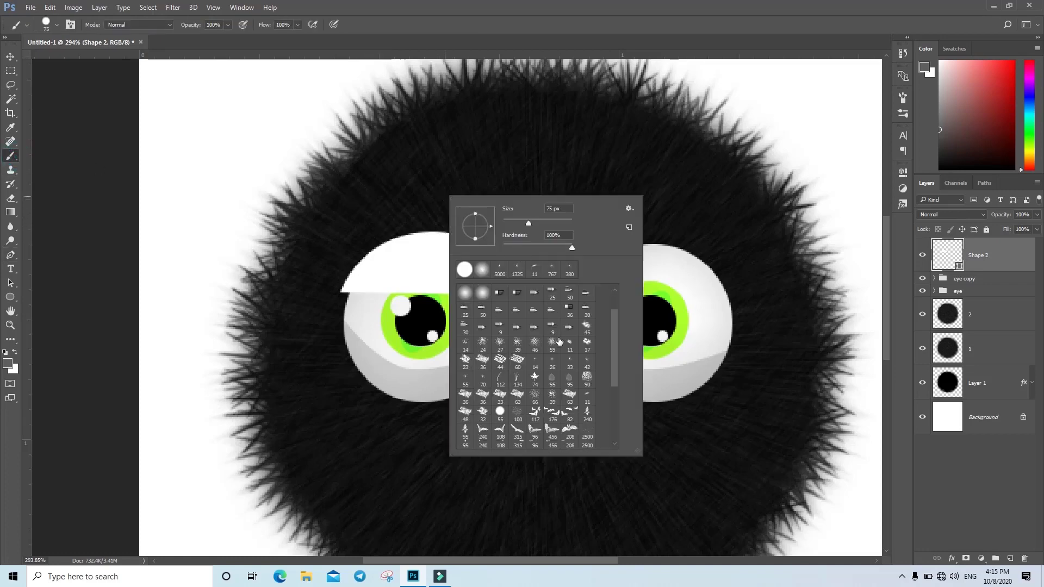
scroll(533, 321, "down", 2)
double_click(501, 269)
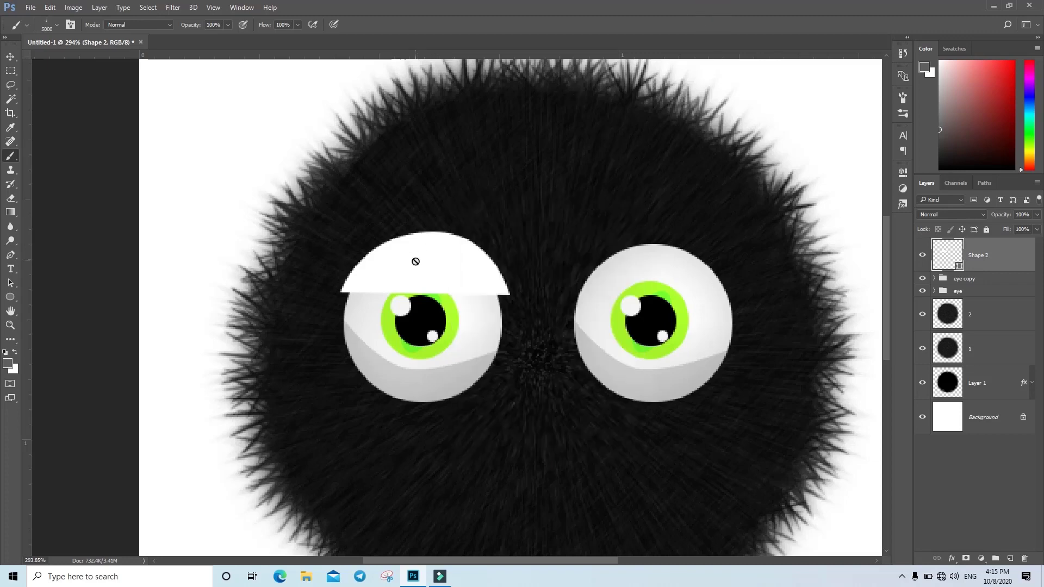
right_click(1015, 249)
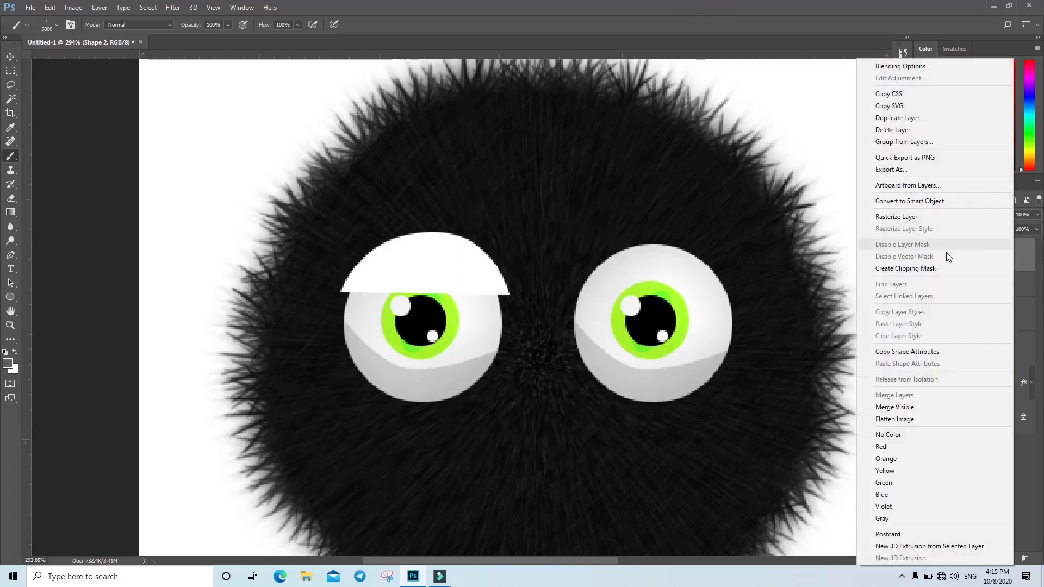
left_click(907, 214)
Switch to the 201 brush tip at size 6 painting white, undoing a stray test stroke
left_click(57, 24)
scroll(115, 239, "down", 2)
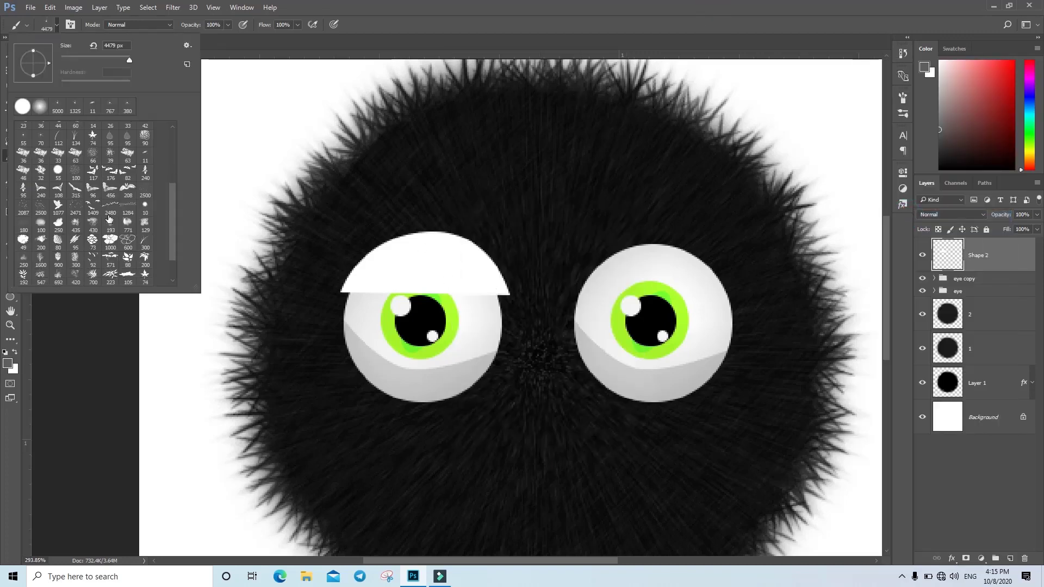
scroll(115, 240, "down", 2)
left_click(46, 277)
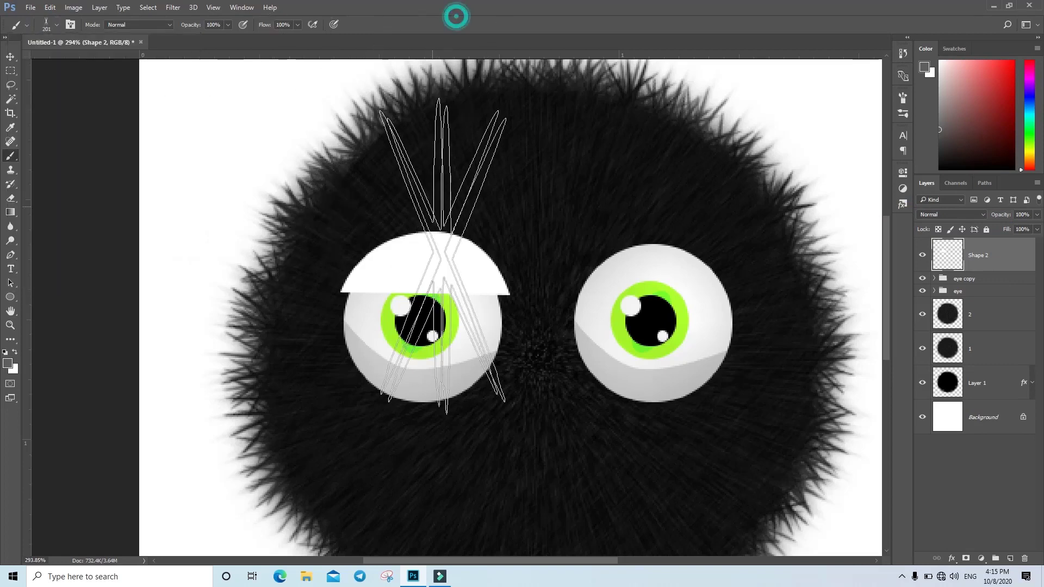
left_click_drag(545, 254, 365, 280)
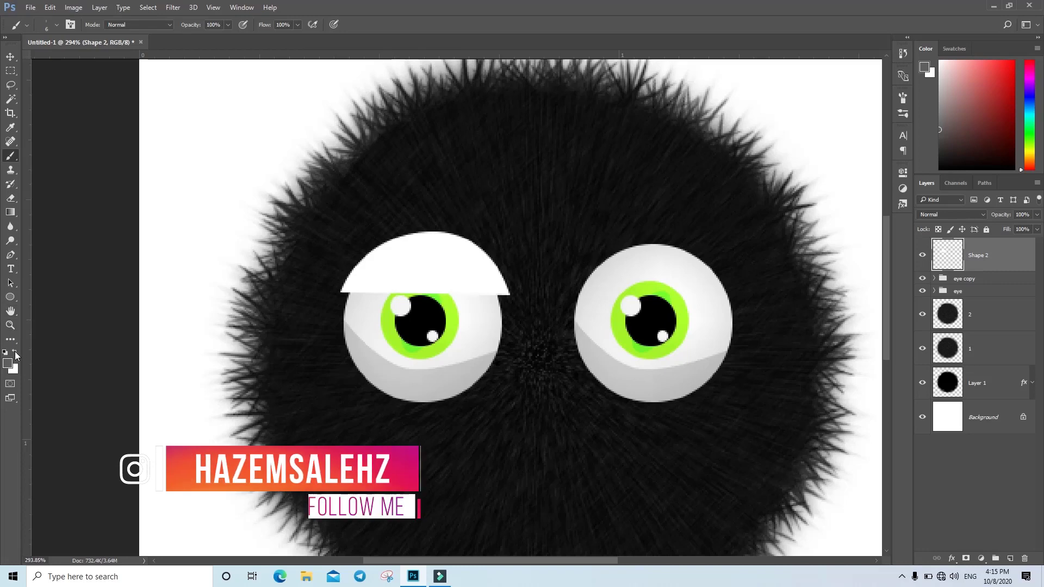
key("x")
left_click_drag(368, 303, 375, 293)
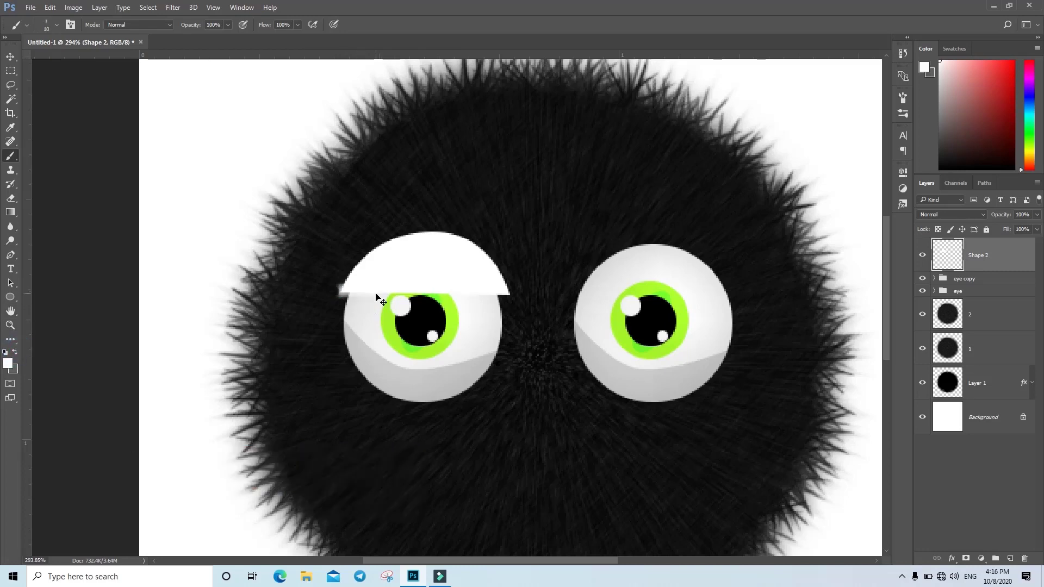
key("ctrl+z")
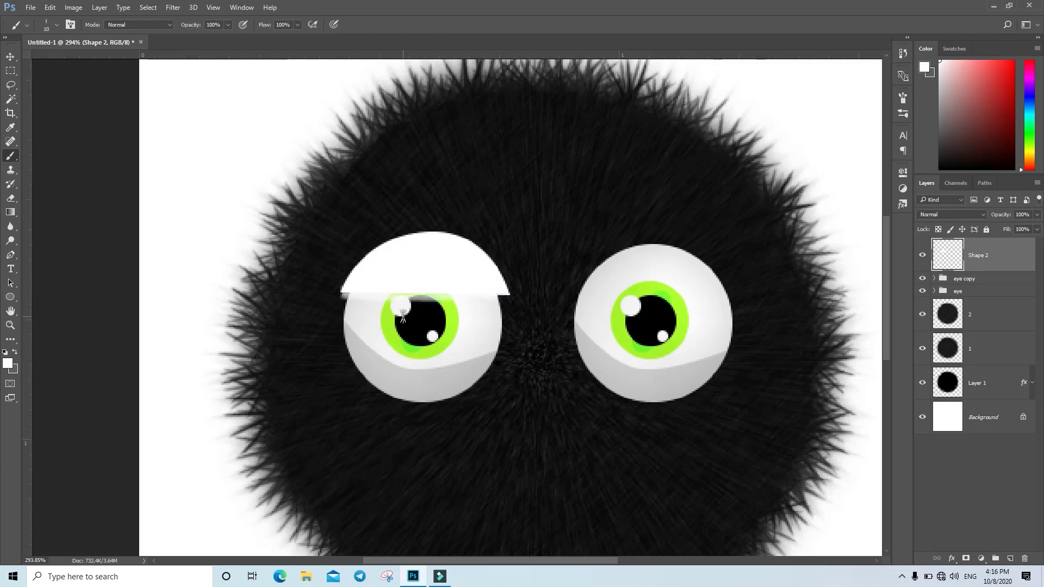
Set brush spacing to 52% and choose the grass-like 262 brush tip
right_click(400, 246)
left_click(584, 278)
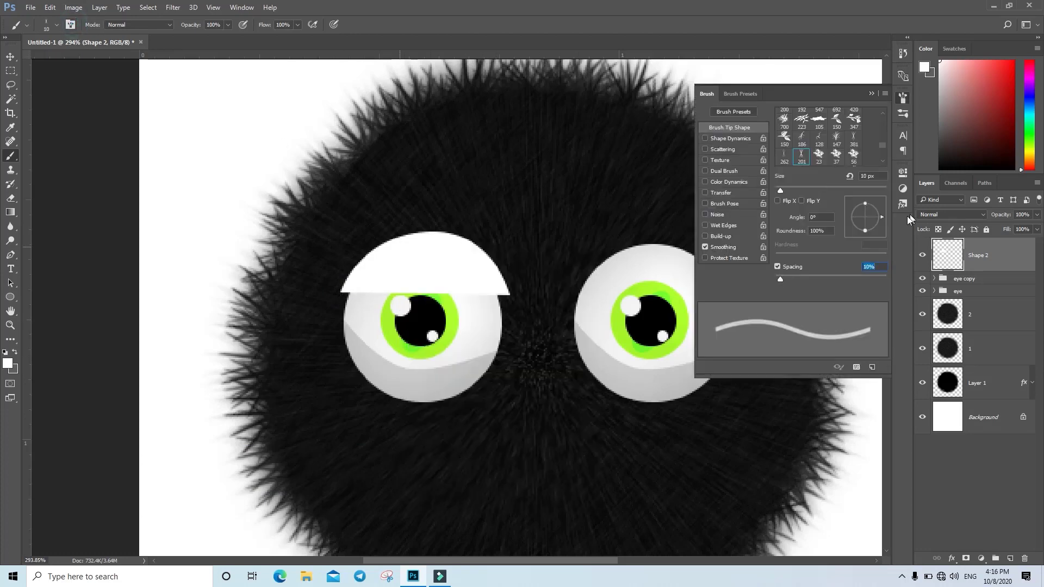
left_click_drag(784, 280, 803, 282)
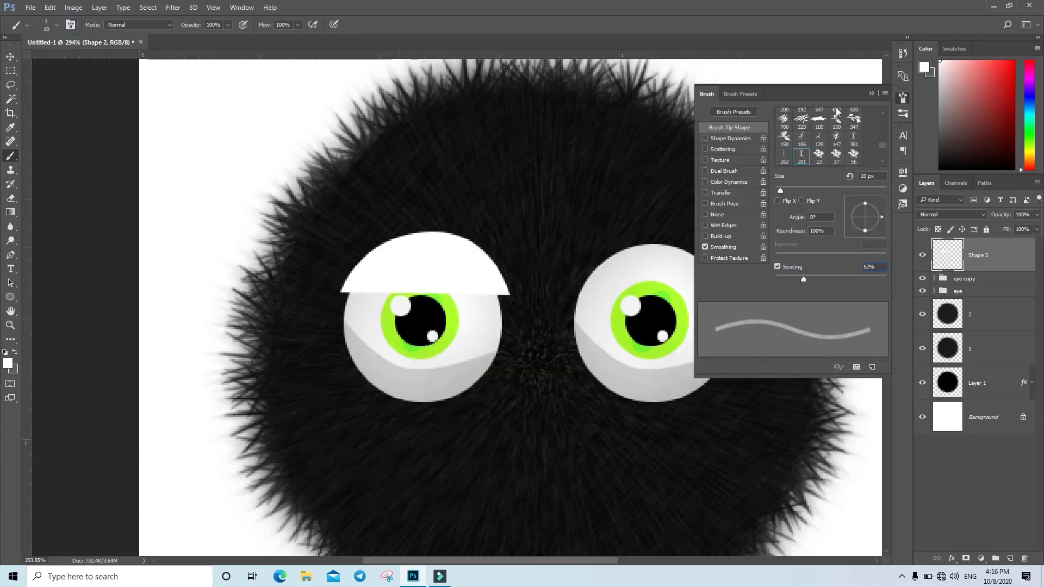
left_click(52, 24)
left_click(24, 280)
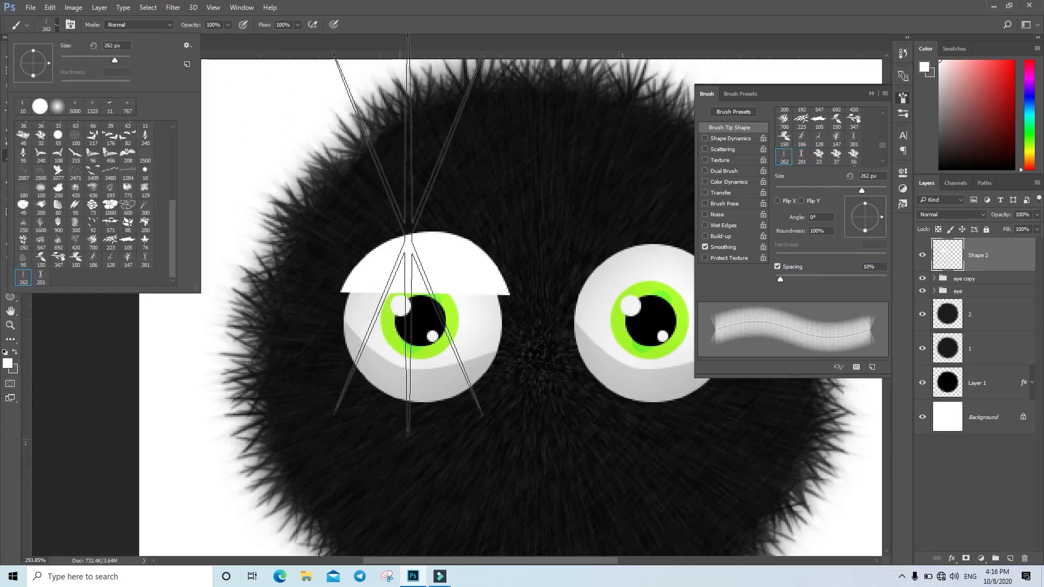
left_click(448, 247)
Size the lash brush to 21 px with Shape Dynamics, Scattering and Transfer enabled
left_click_drag(861, 191, 785, 191)
left_click(731, 139)
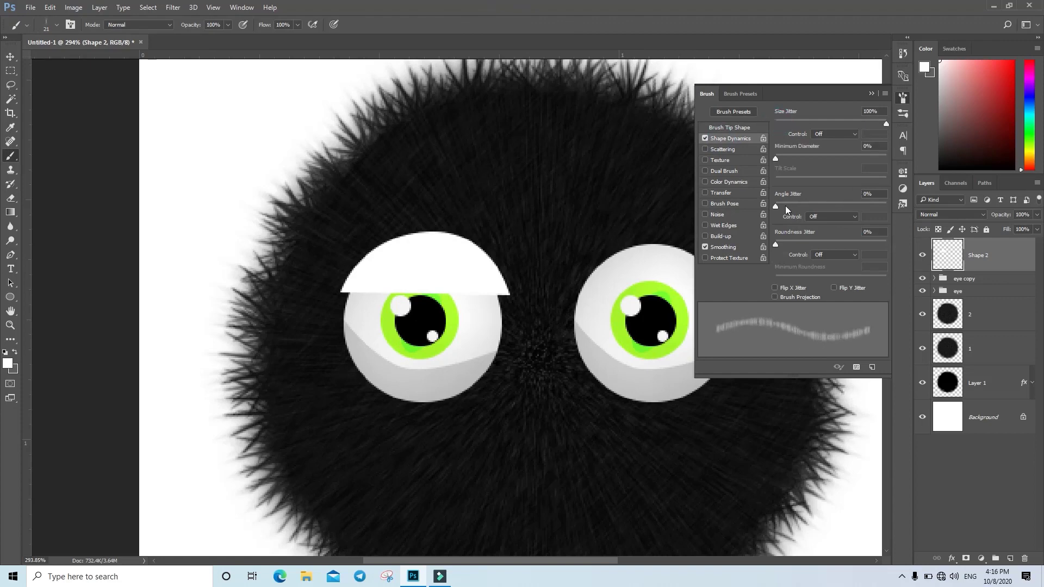
left_click(722, 149)
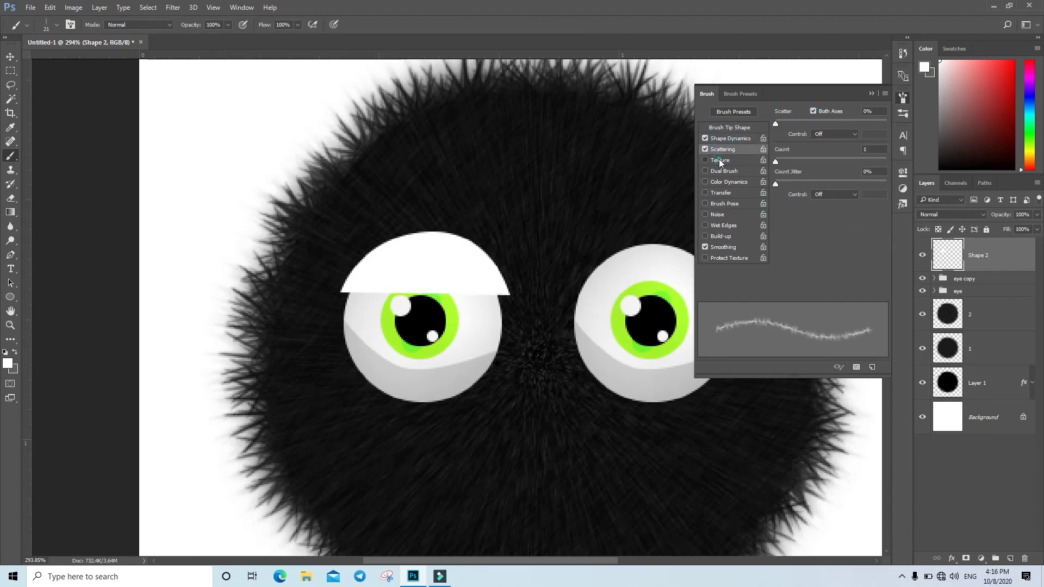
left_click(714, 192)
left_click(870, 94)
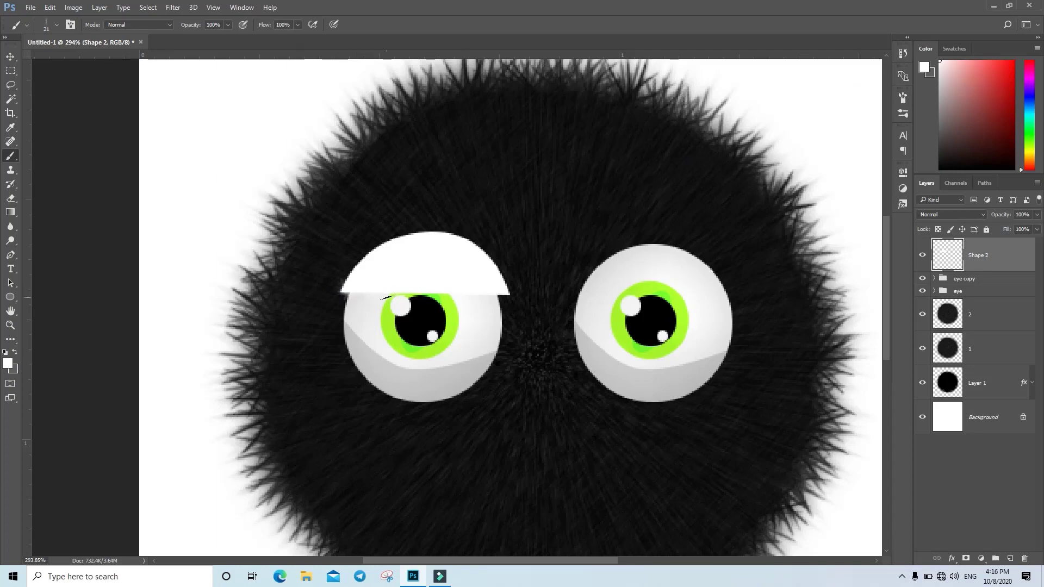
Zoom in, paint white lashes at the left eyelid's corner with a 10 px brush, then zoom out
scroll(386, 298, "up", 5)
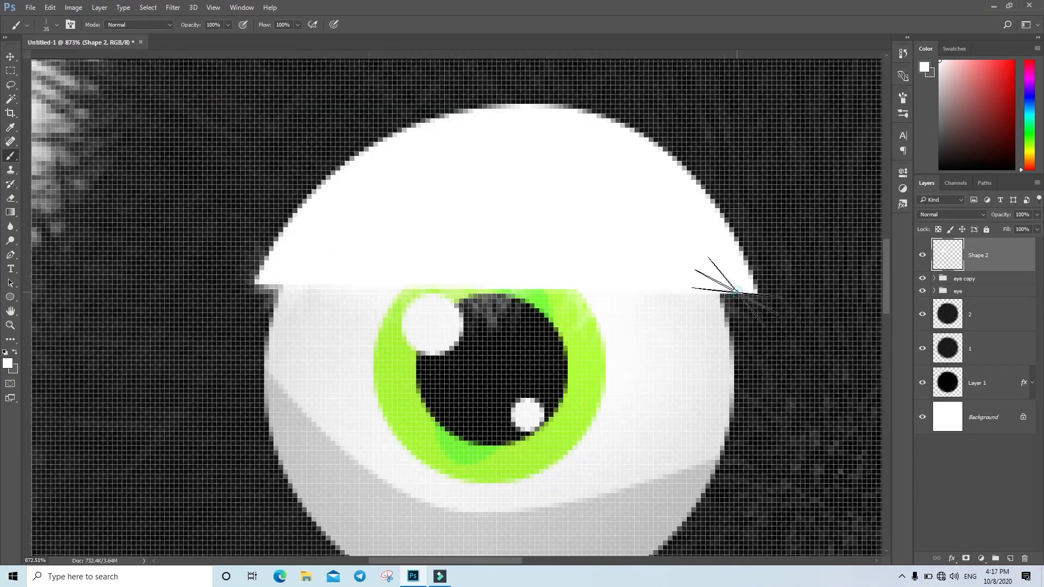
left_click(257, 283)
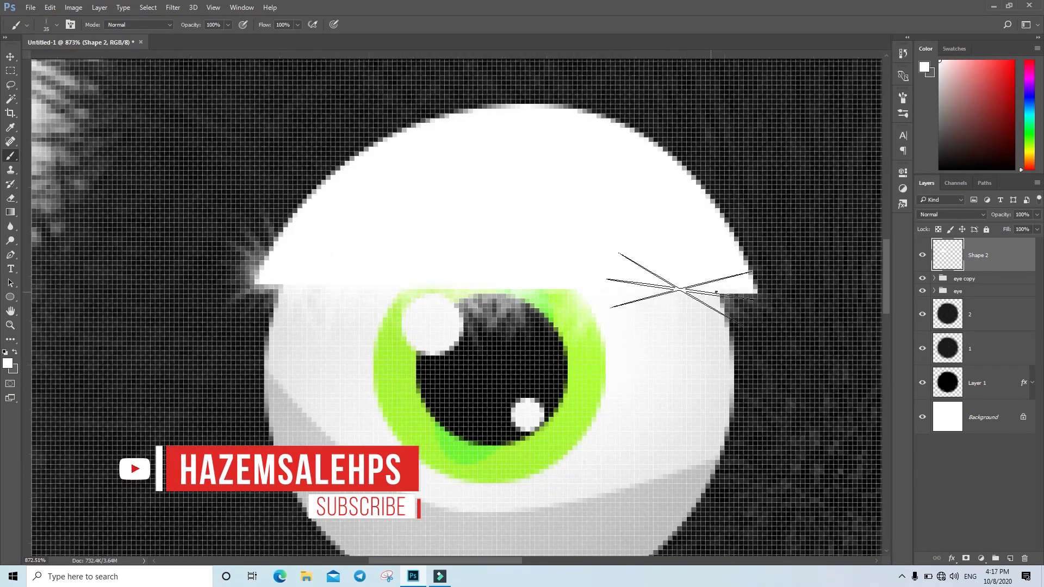
right_click(680, 289)
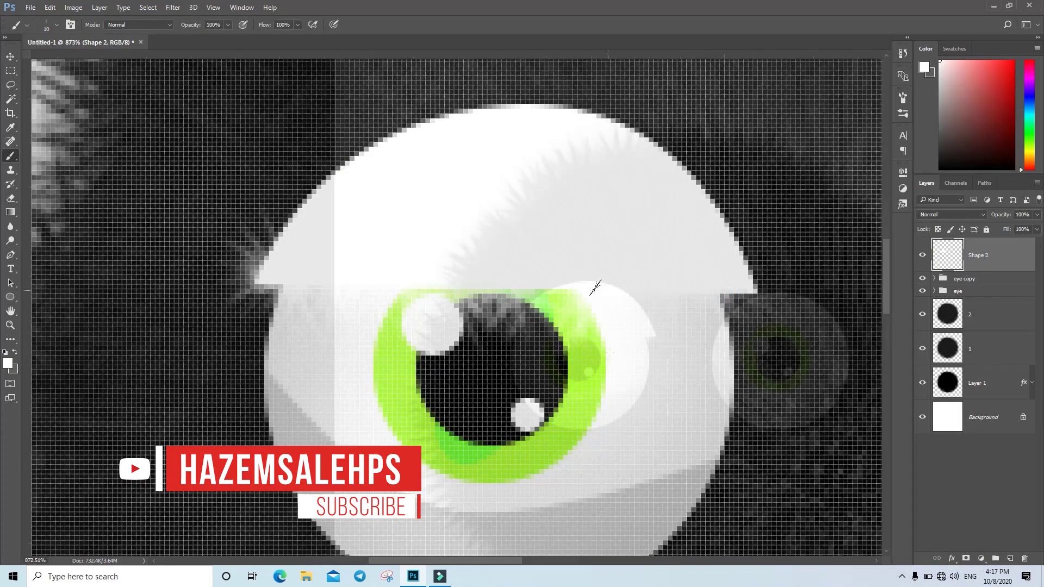
scroll(596, 288, "down", 5)
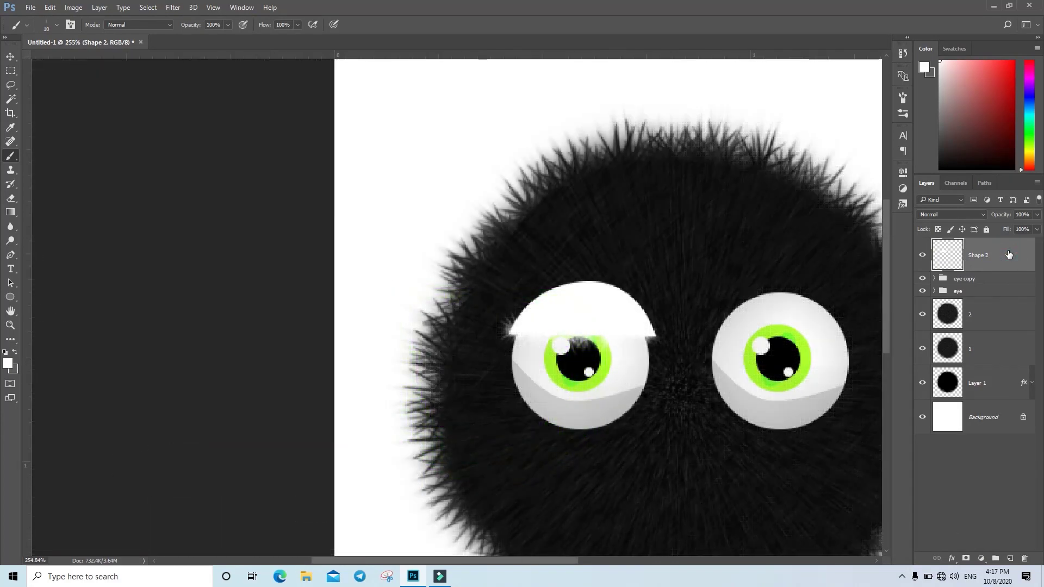
Add a Drop Shadow to Shape 2 in Normal mode with black (000000) colour
double_click(1009, 255)
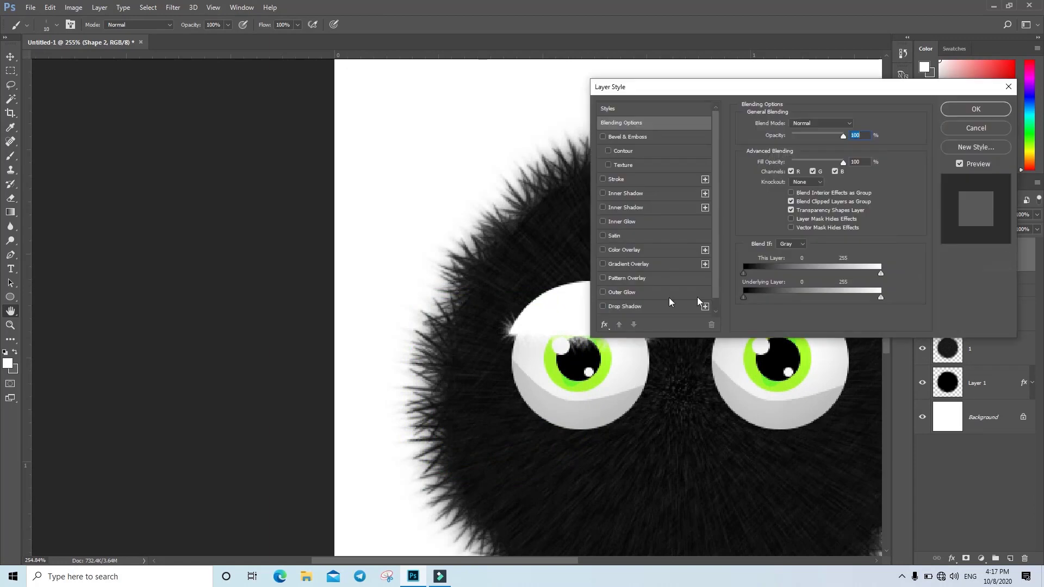
left_click(623, 307)
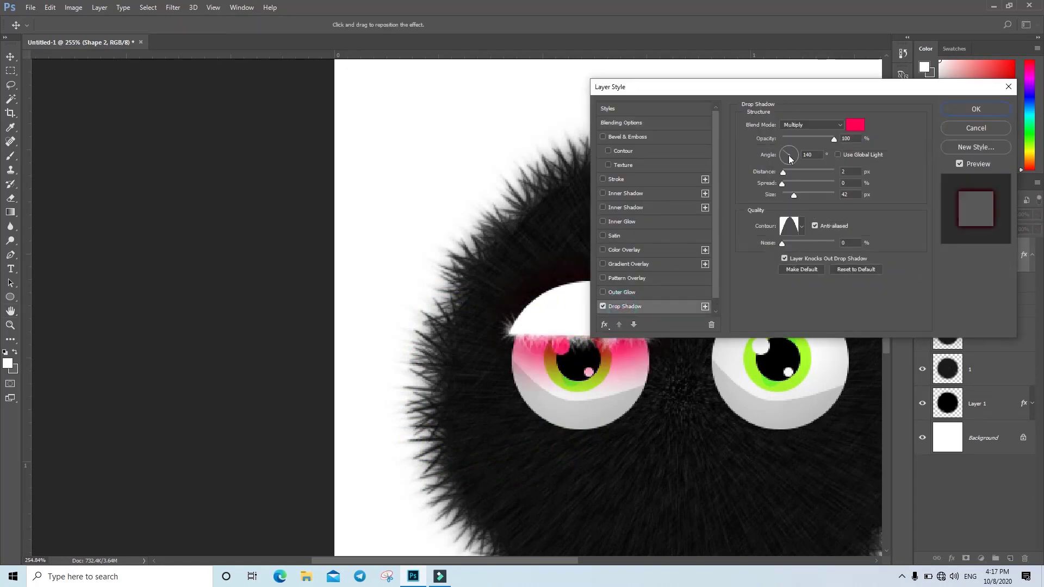
left_click(810, 128)
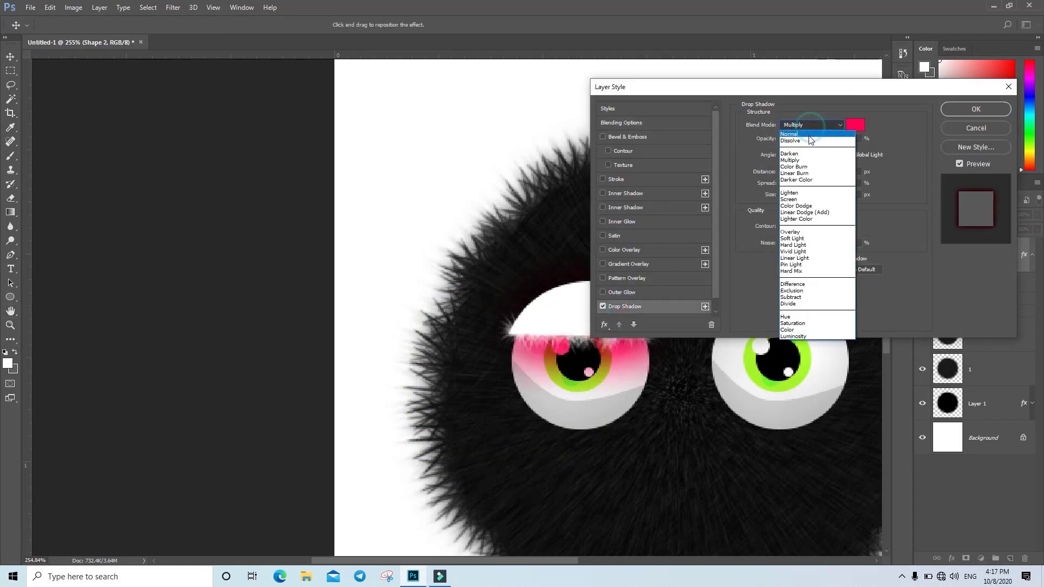
left_click(807, 134)
left_click(855, 126)
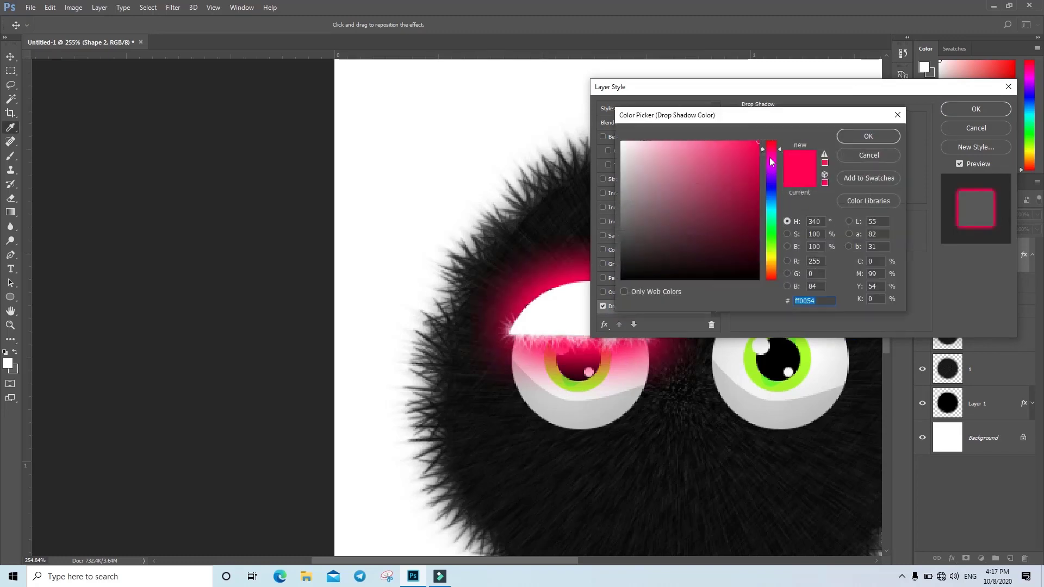
type("000000")
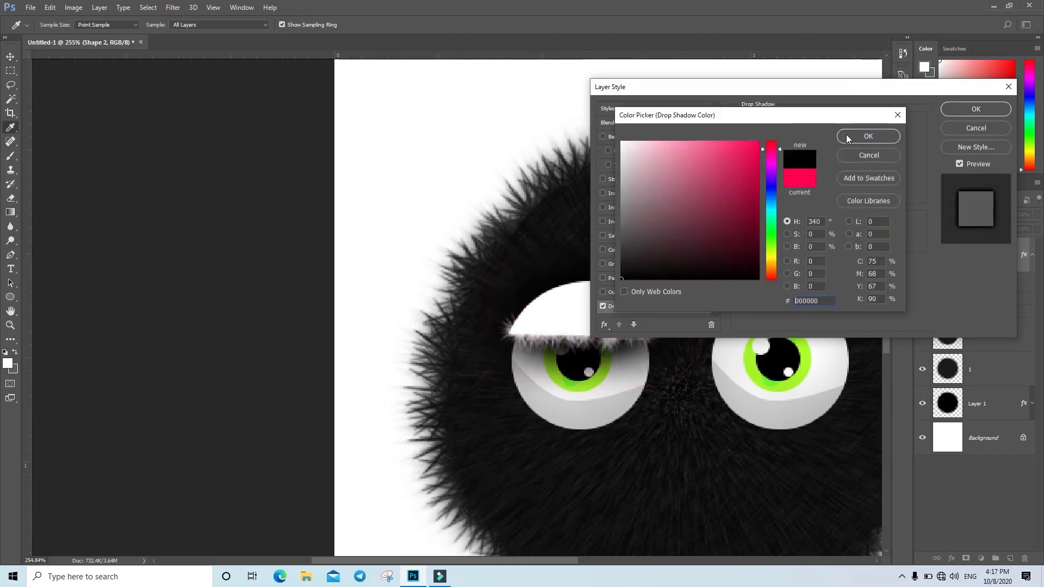
left_click(868, 136)
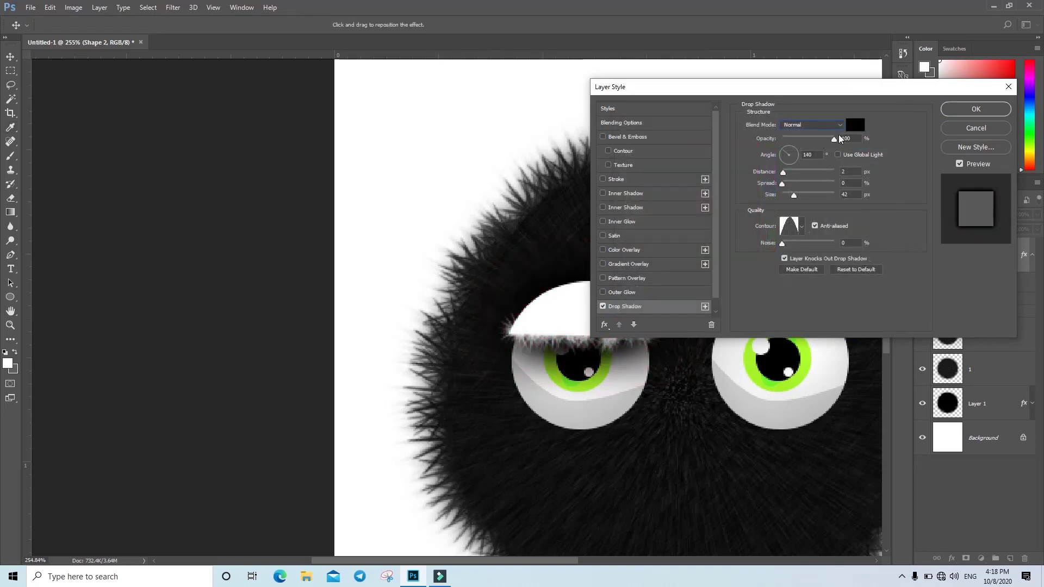
Set the drop shadow to 75% opacity, -90° angle, 5 px distance and 15 px size
double_click(840, 138)
type("75")
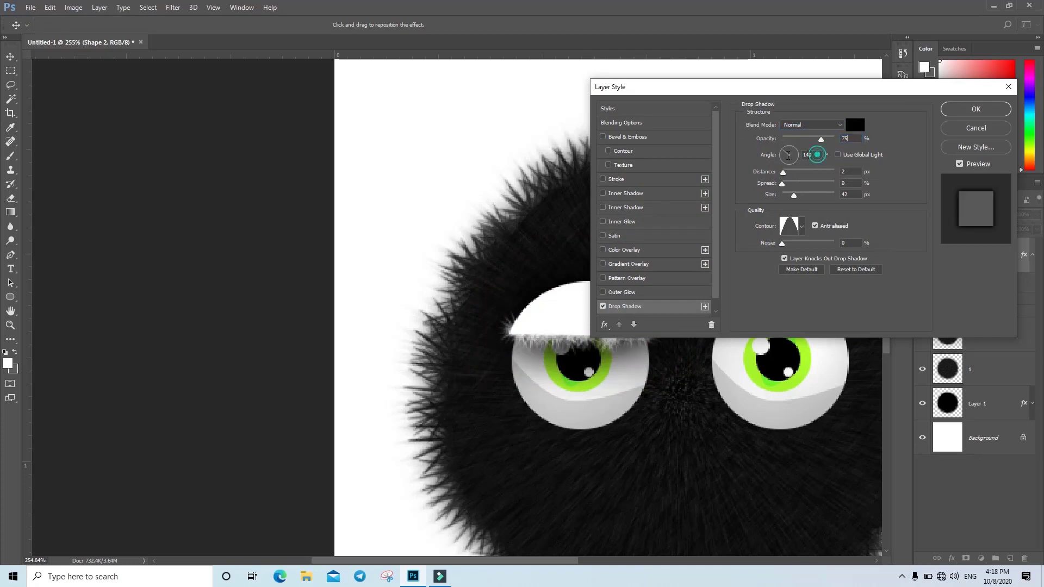
key("Tab")
type("-")
type("90")
left_click(856, 172)
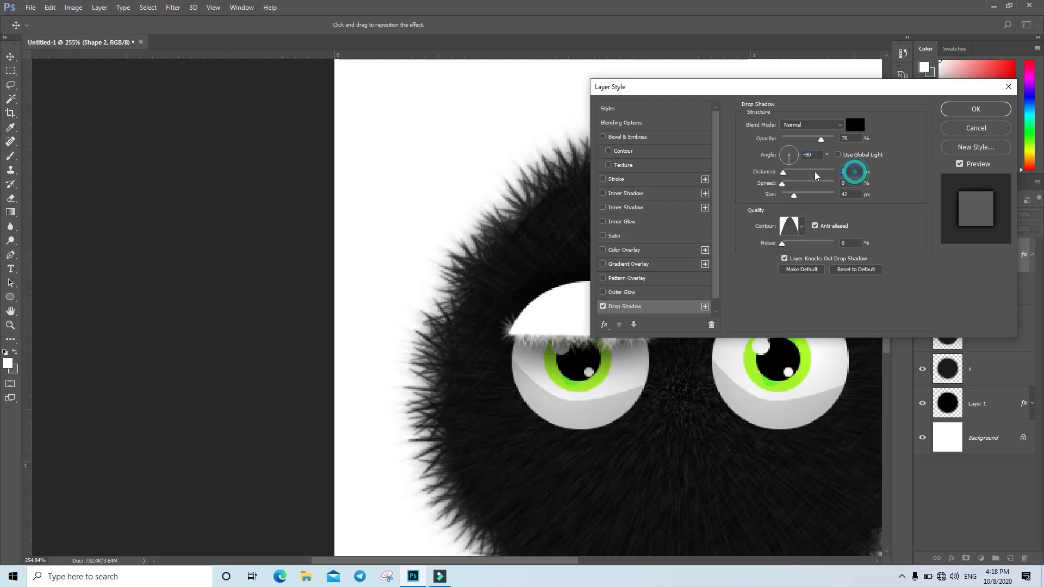
type("5")
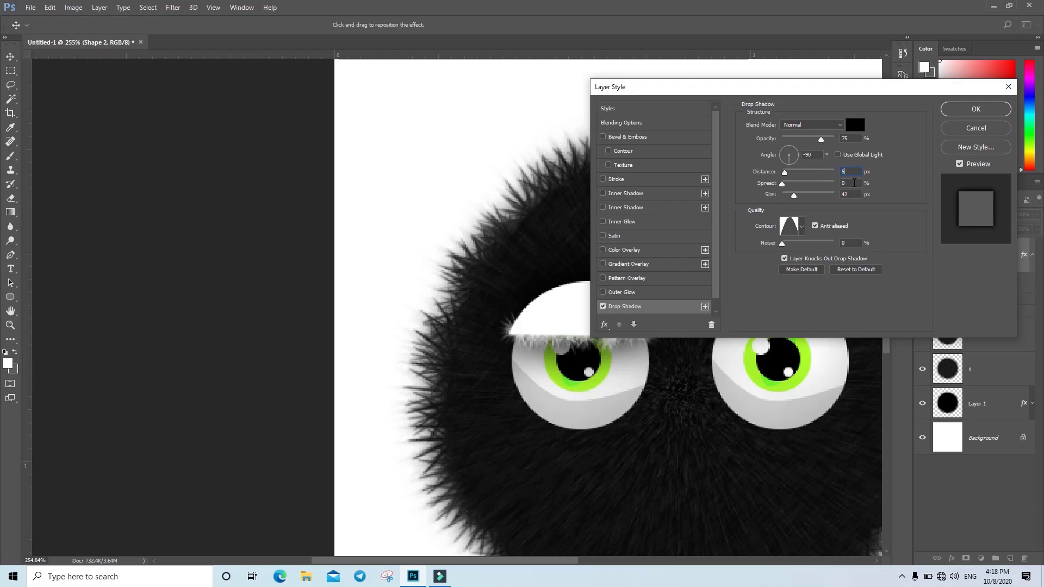
left_click(851, 195)
type("15")
Turn off anti-aliasing, choose the Linear contour, and apply the drop shadow
left_click(815, 226)
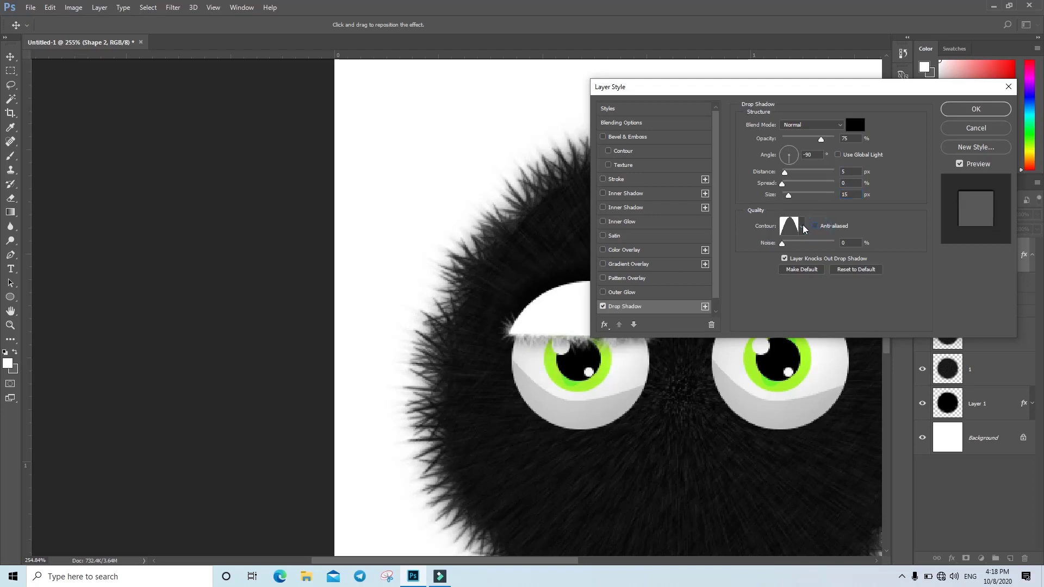
left_click(801, 226)
left_click(710, 253)
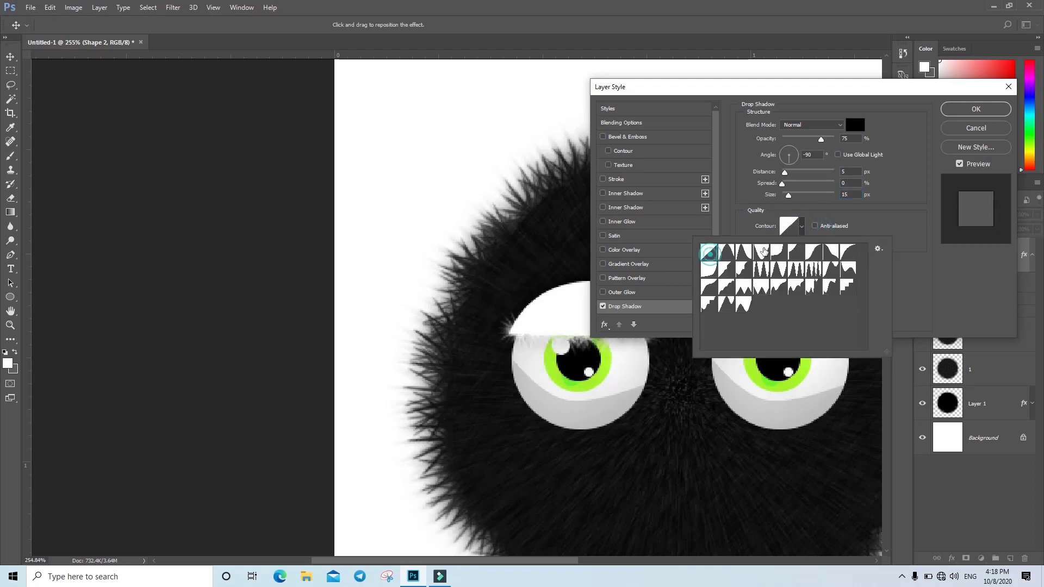
left_click(895, 211)
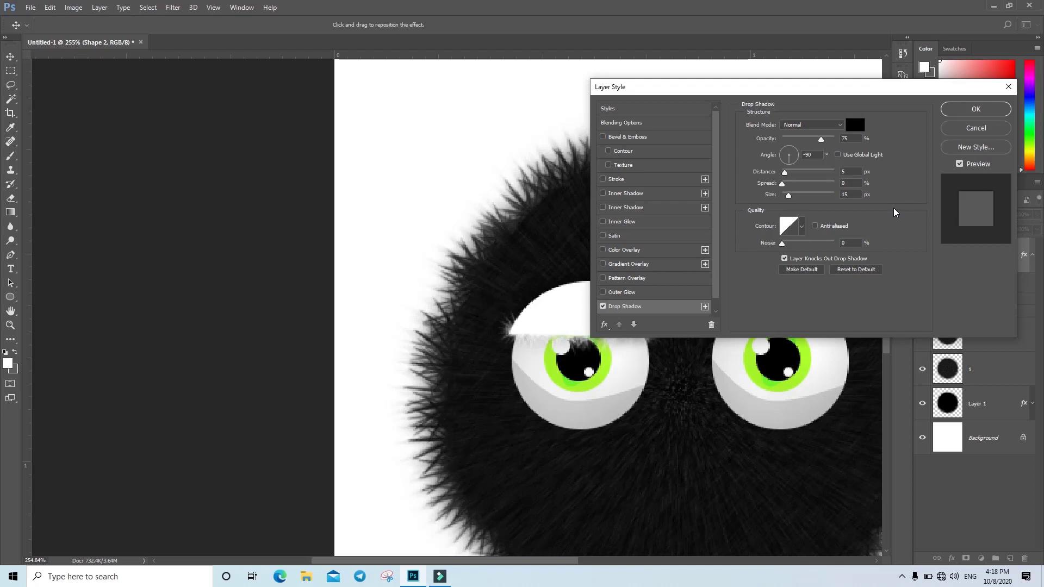
left_click(976, 109)
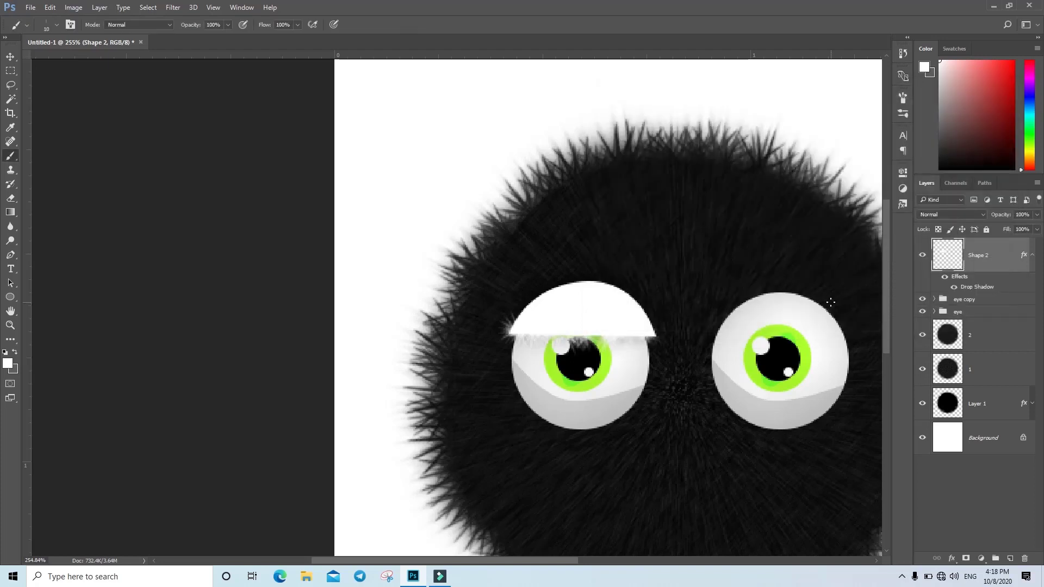
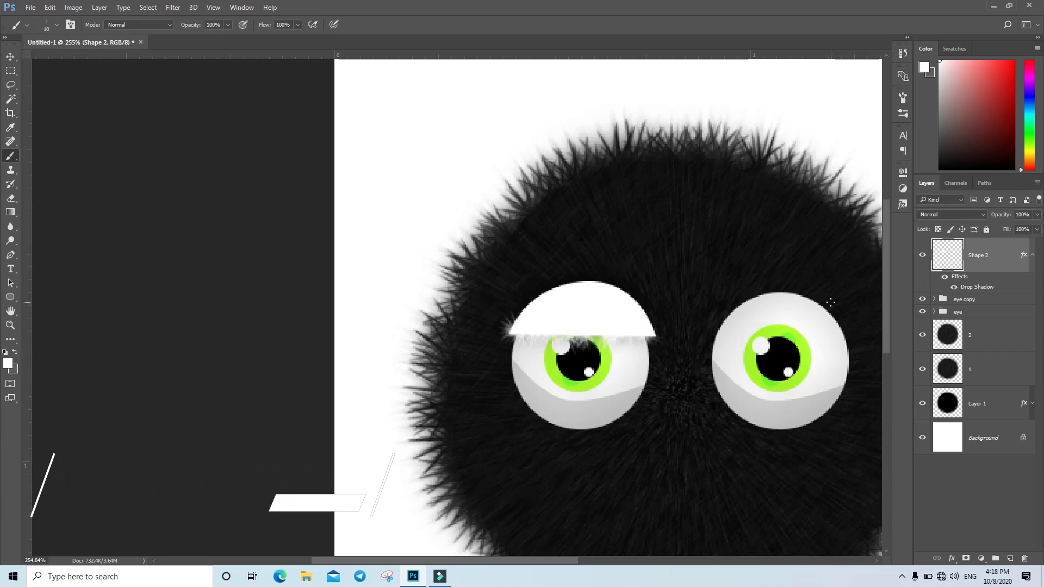
Duplicate the fur ball Layer 1 and move Layer 1 copy to the top of the stack
left_click(1013, 343)
left_click(985, 419)
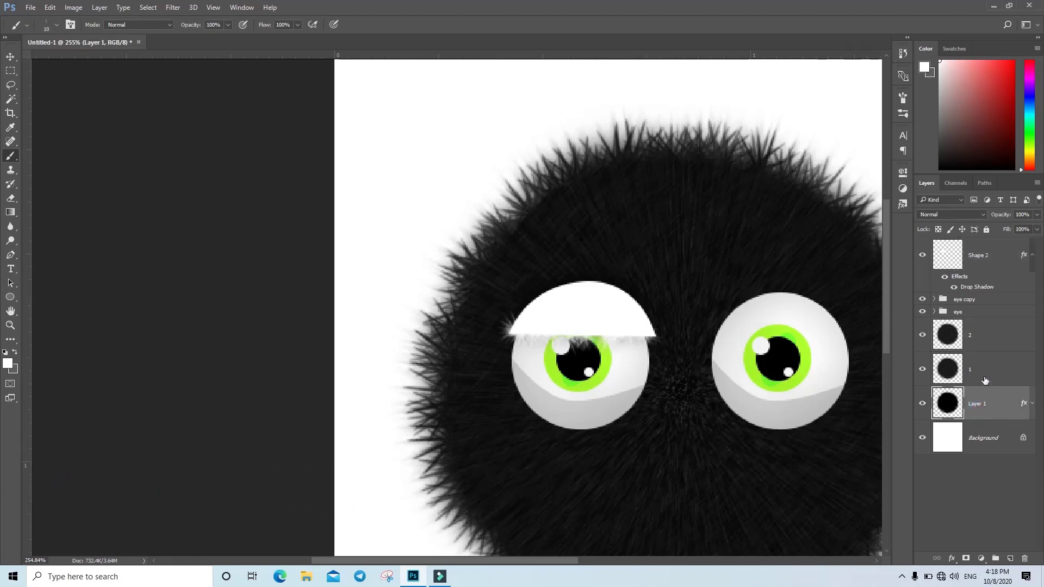
left_click(984, 384)
left_click(987, 405)
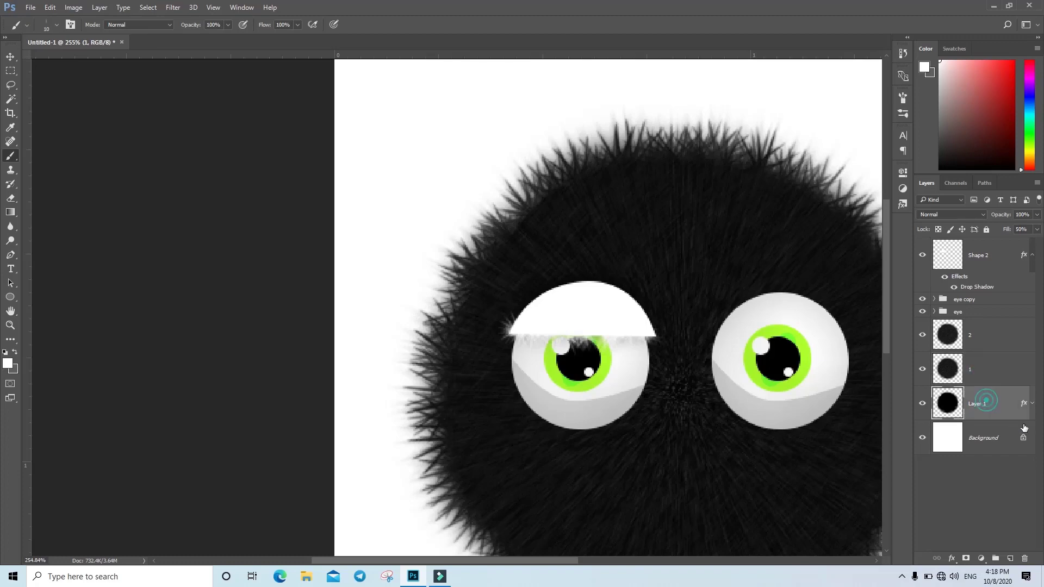
key("ctrl+j")
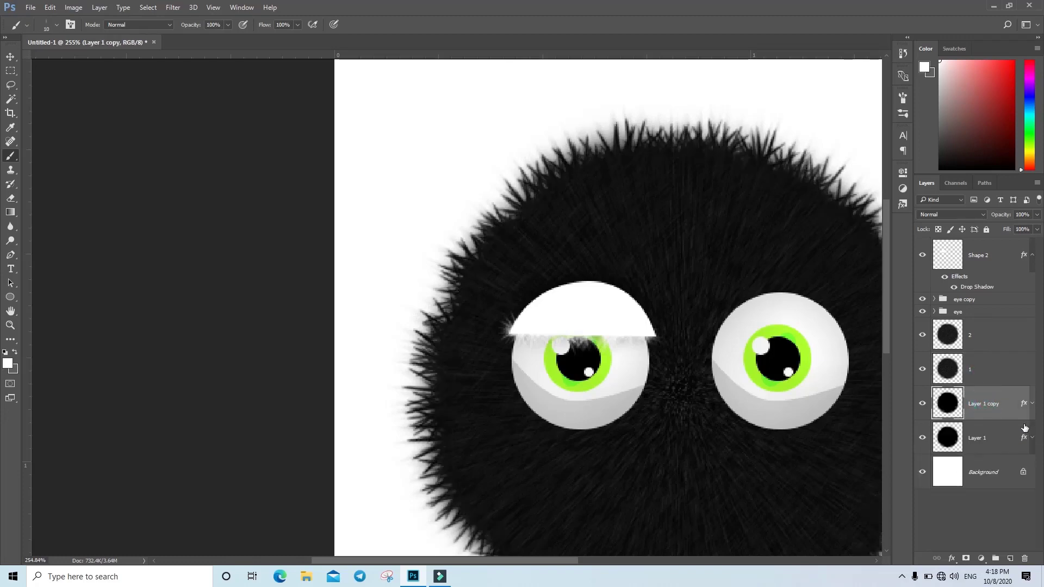
left_click_drag(997, 405, 984, 255)
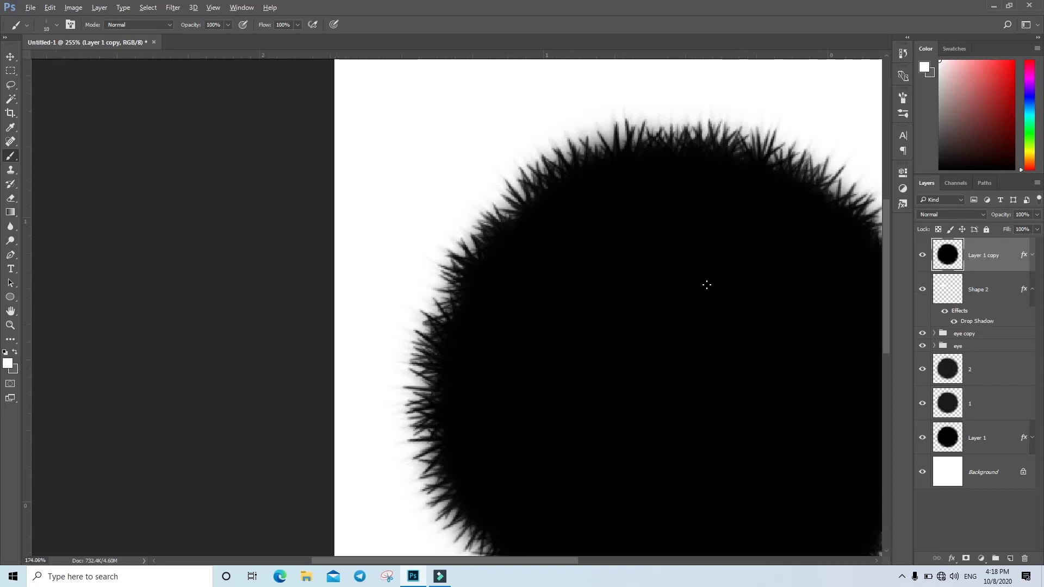
Scale Layer 1 copy to about 53%, squash it to 31% height, and place it over the left eye
scroll(702, 284, "down", 3)
key("ctrl+t")
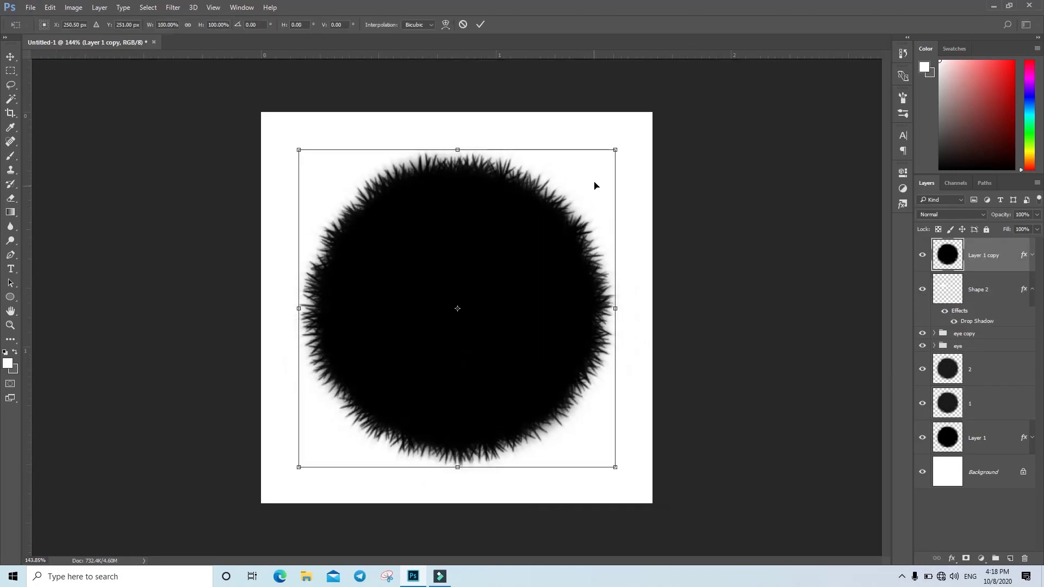
left_click_drag(617, 148, 541, 223)
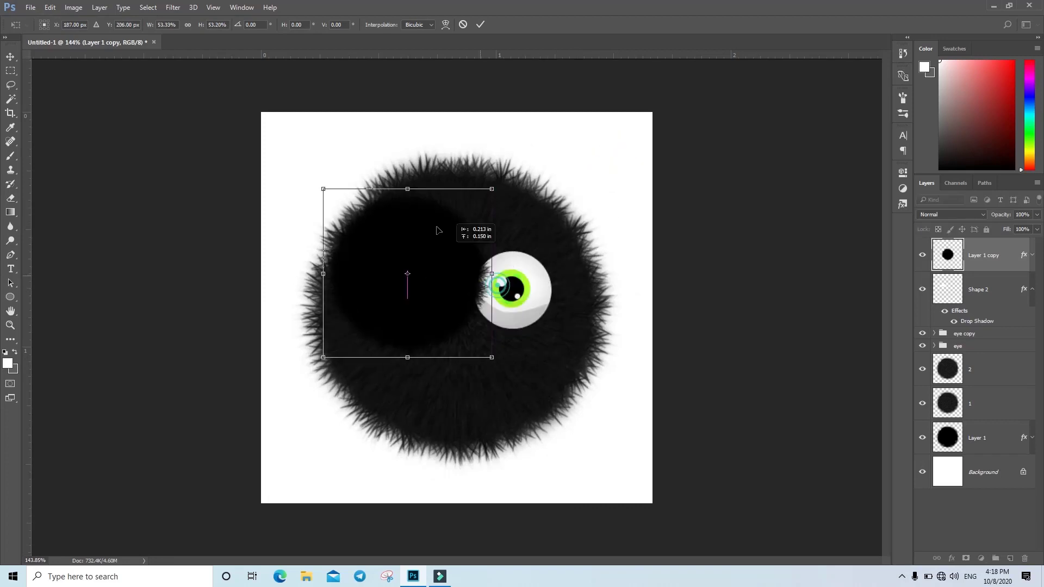
left_click_drag(502, 288, 440, 202)
scroll(440, 202, "up", 2)
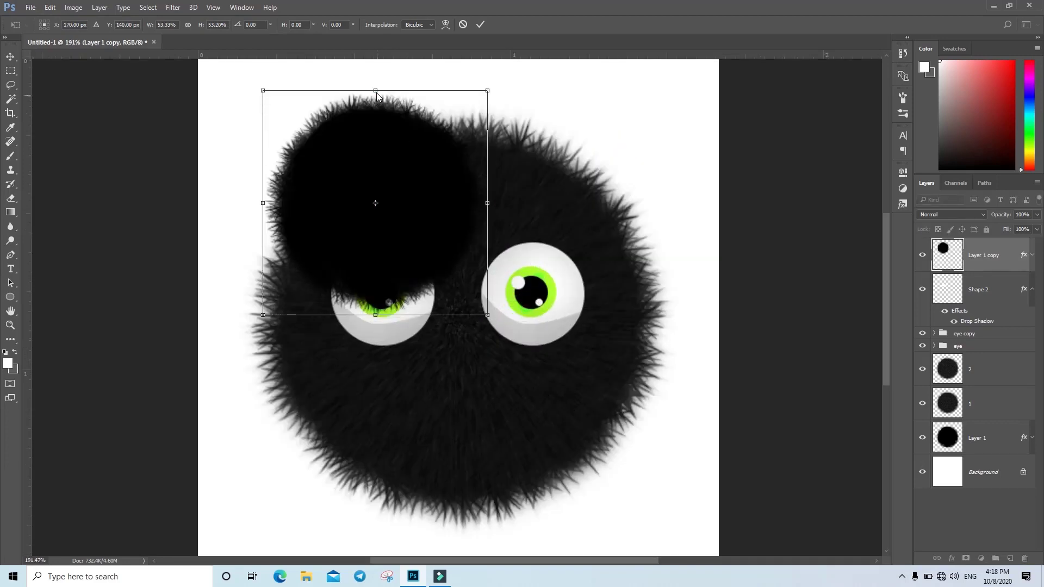
left_click_drag(375, 89, 375, 183)
left_click_drag(396, 252, 394, 230)
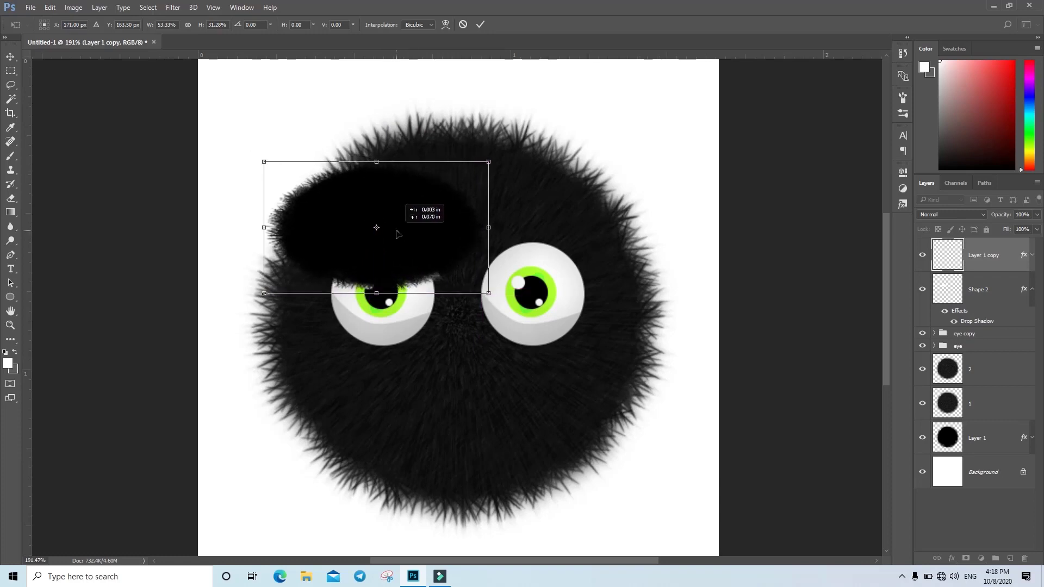
left_click_drag(394, 231, 397, 233)
mouse_move(485, 225)
left_mouse_down()
mouse_move(498, 228)
mouse_move(454, 241)
left_mouse_up()
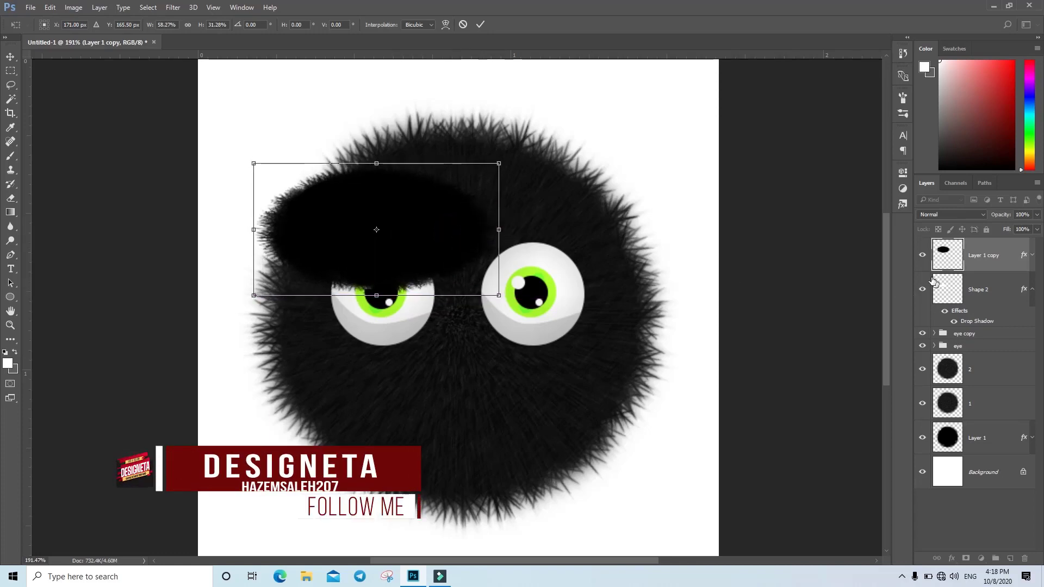
key("Return")
Clip Layer 1 copy to the left eye's Shape 2 and select both layers
key("b")
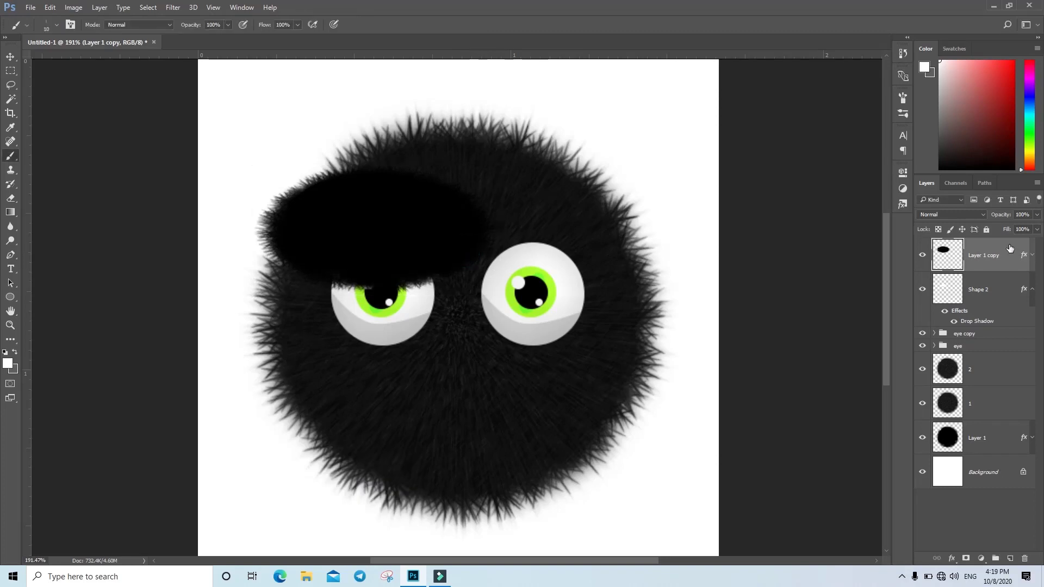
right_click(1010, 249)
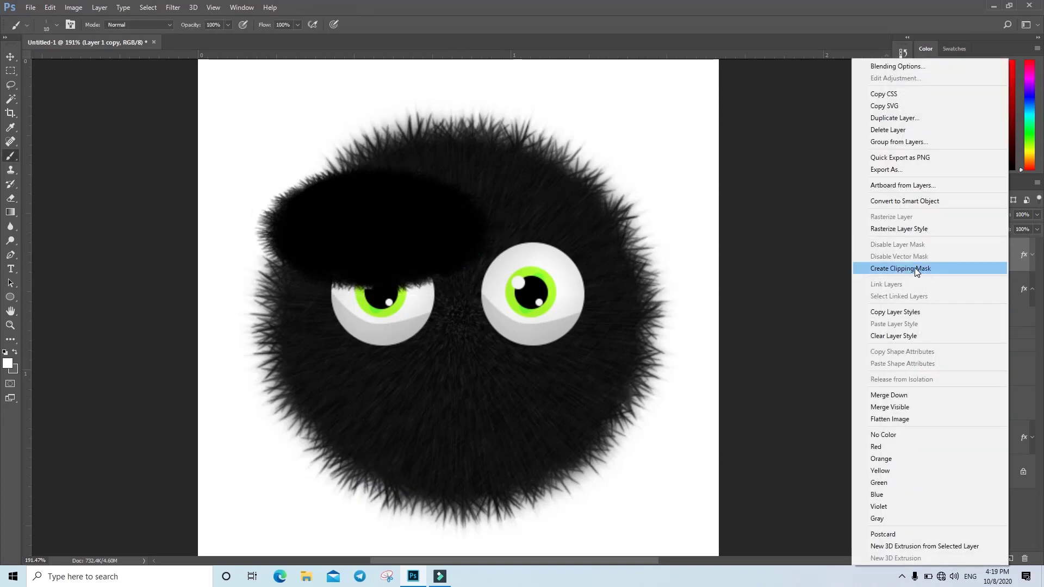
left_click(917, 269)
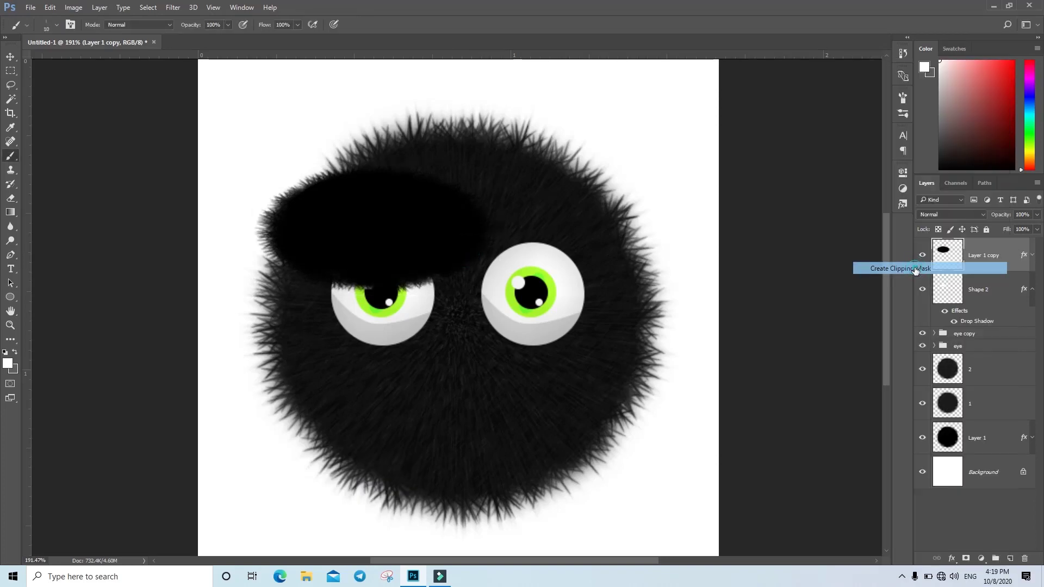
left_click(1024, 256)
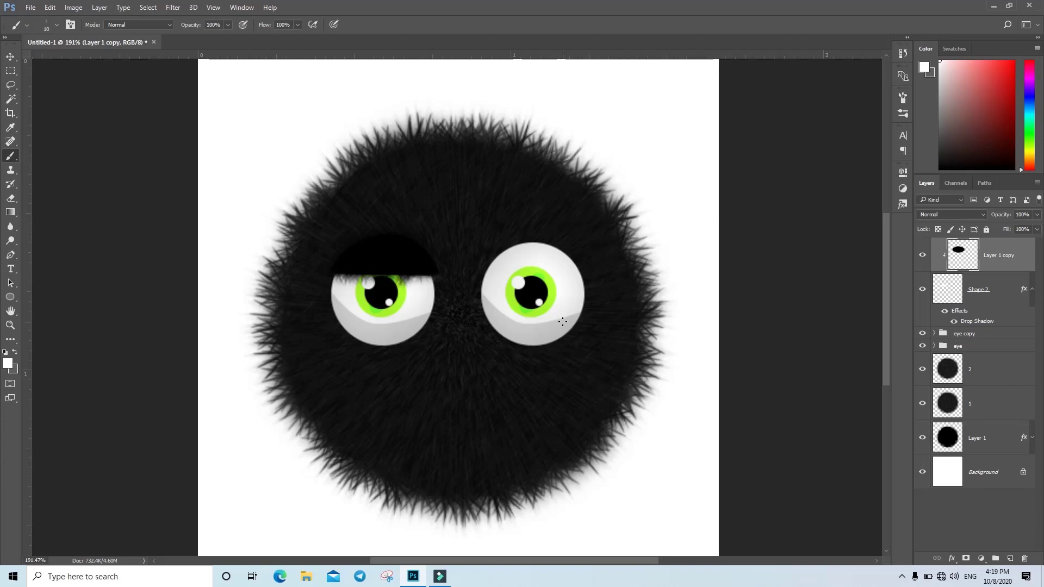
Duplicate the eye shape and eyelid layers and move the copies onto the right eye
left_click(1021, 318, "shift")
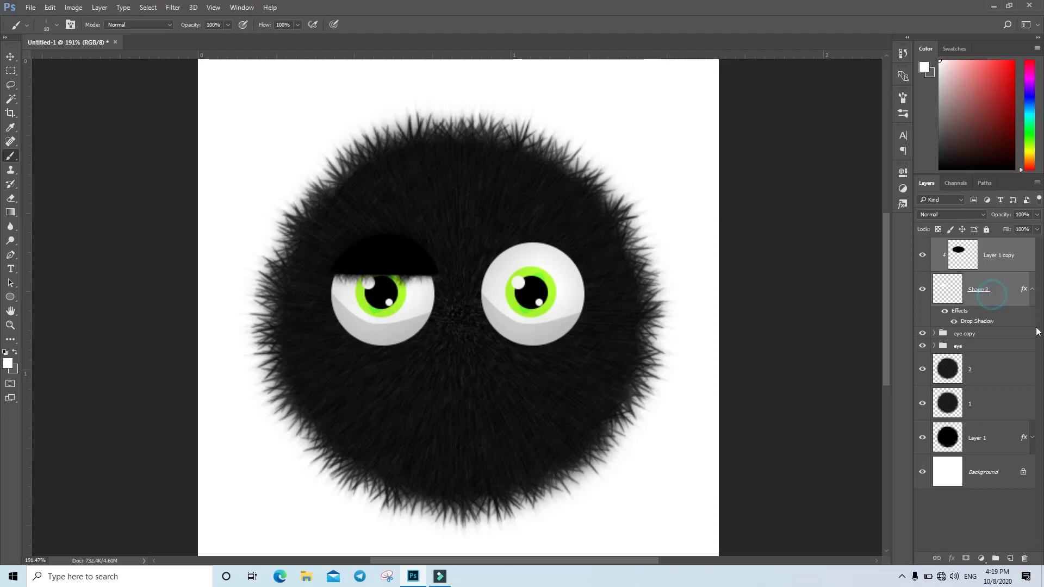
key("ctrl+j")
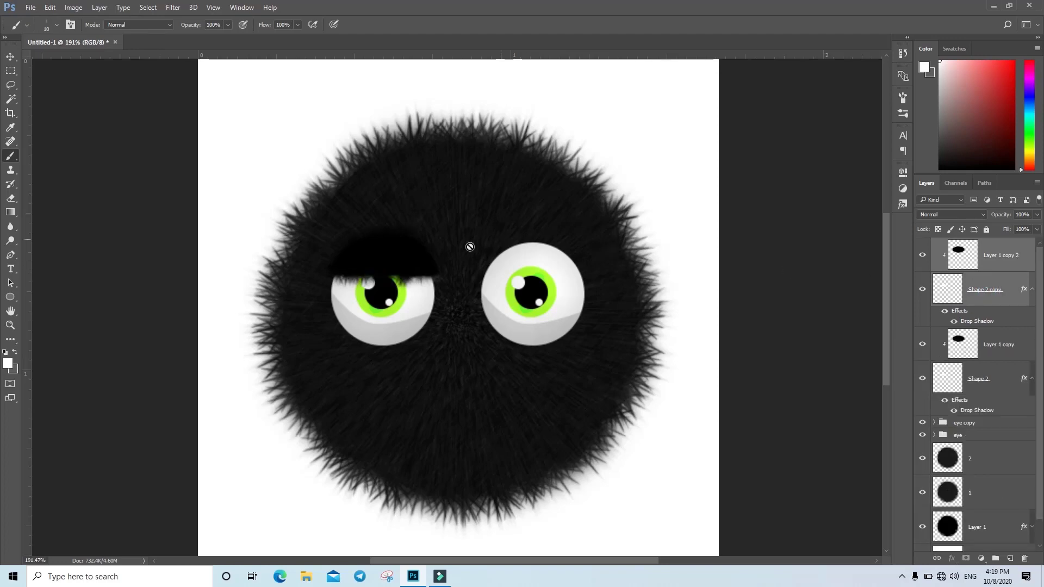
left_click(10, 57)
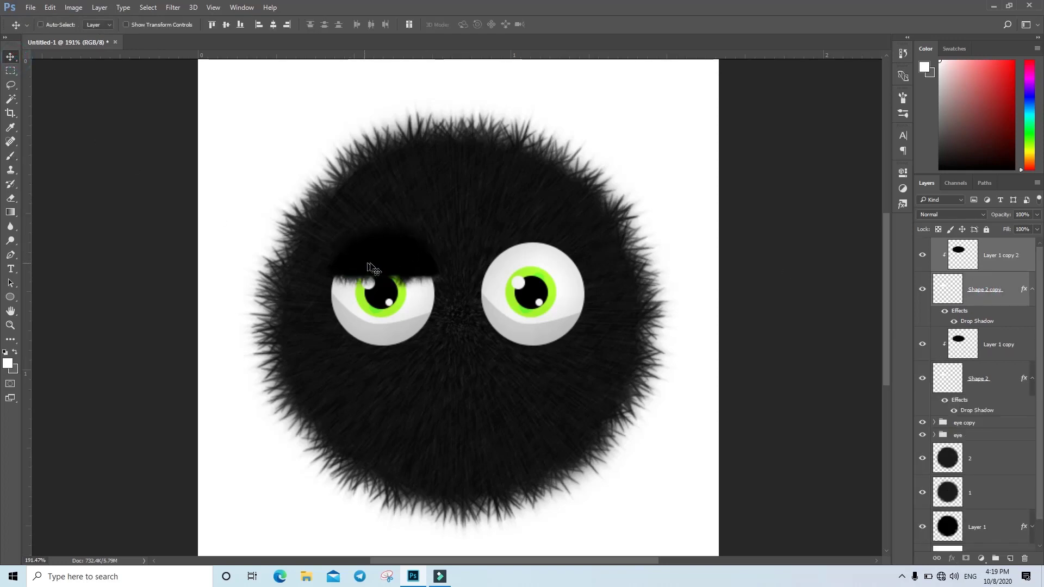
left_click_drag(426, 261, 595, 266)
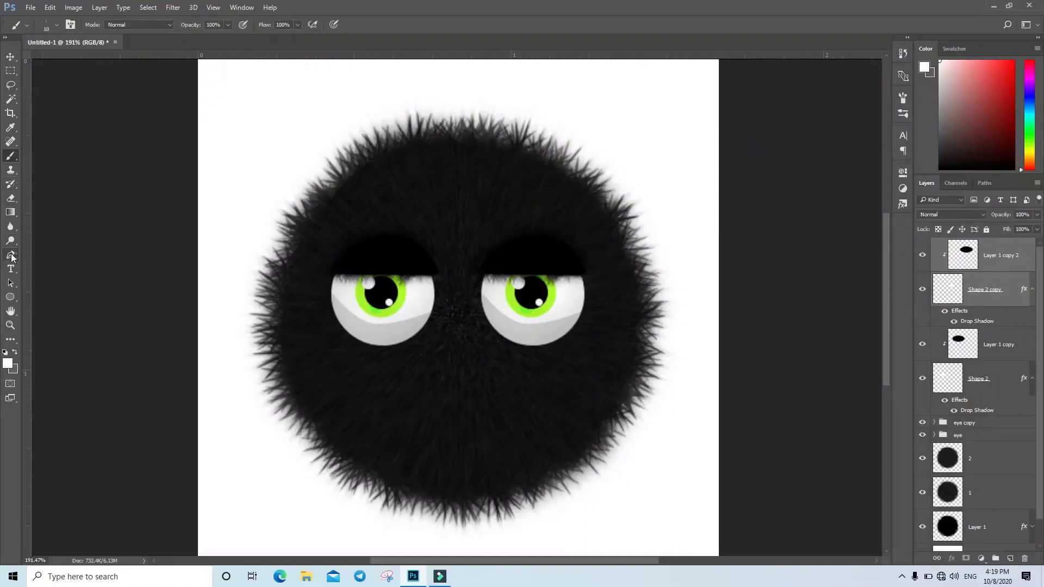
Draw a chevron-shaped frown mouth below the eyes with the Pen tool
left_click(11, 255)
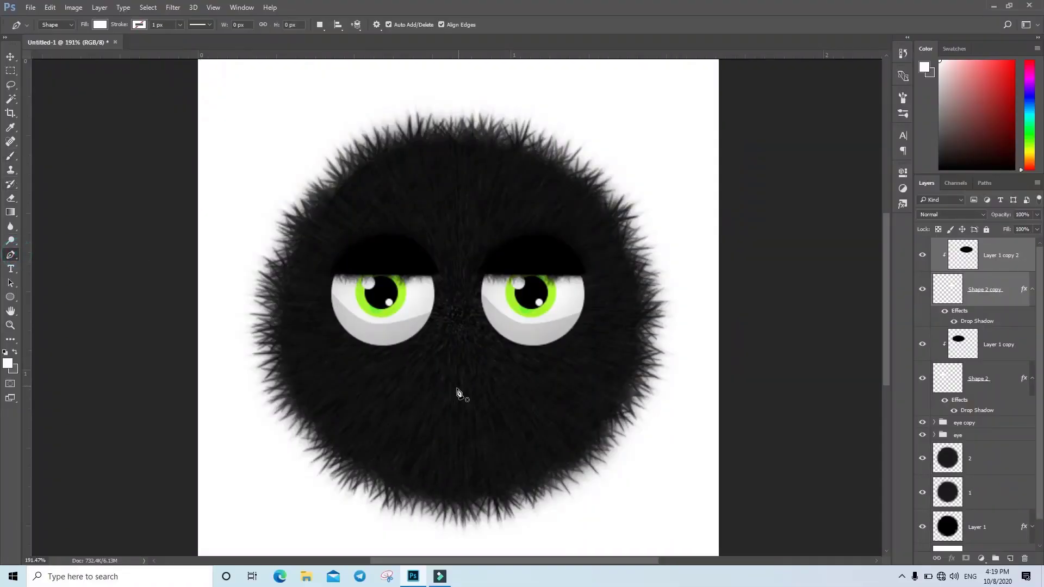
left_click(416, 411)
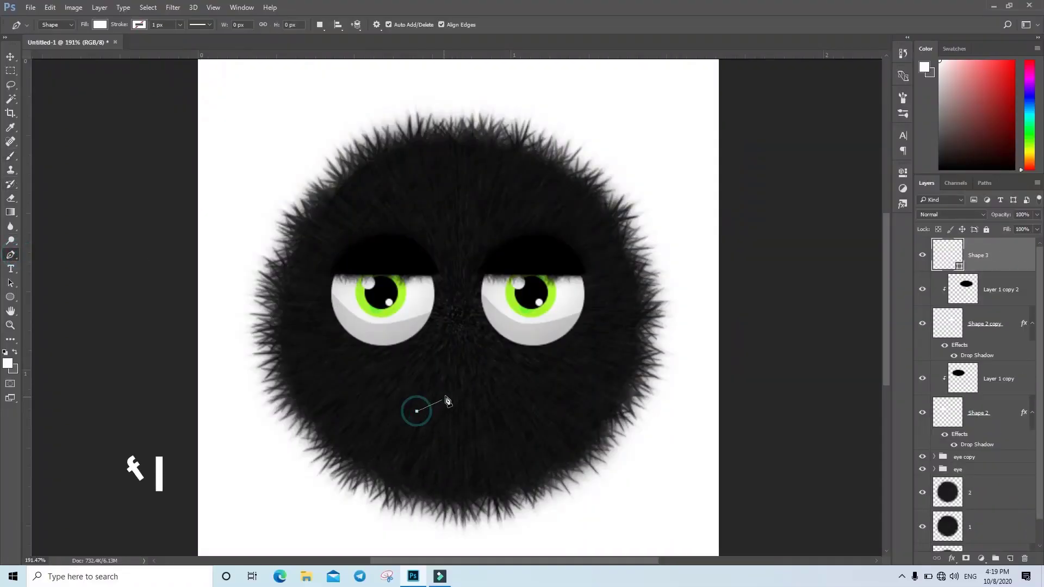
left_click(454, 393)
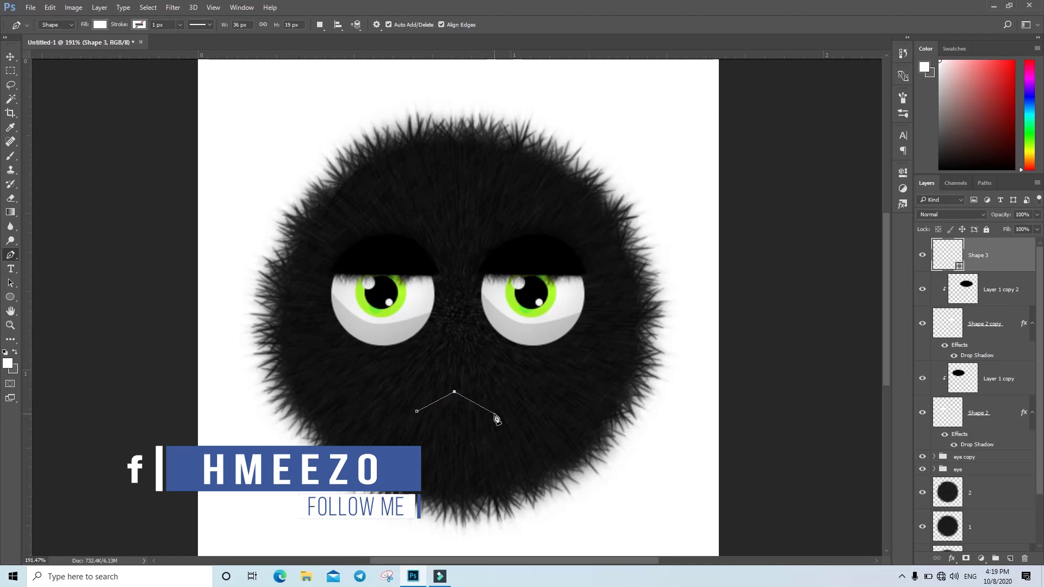
left_click(491, 411)
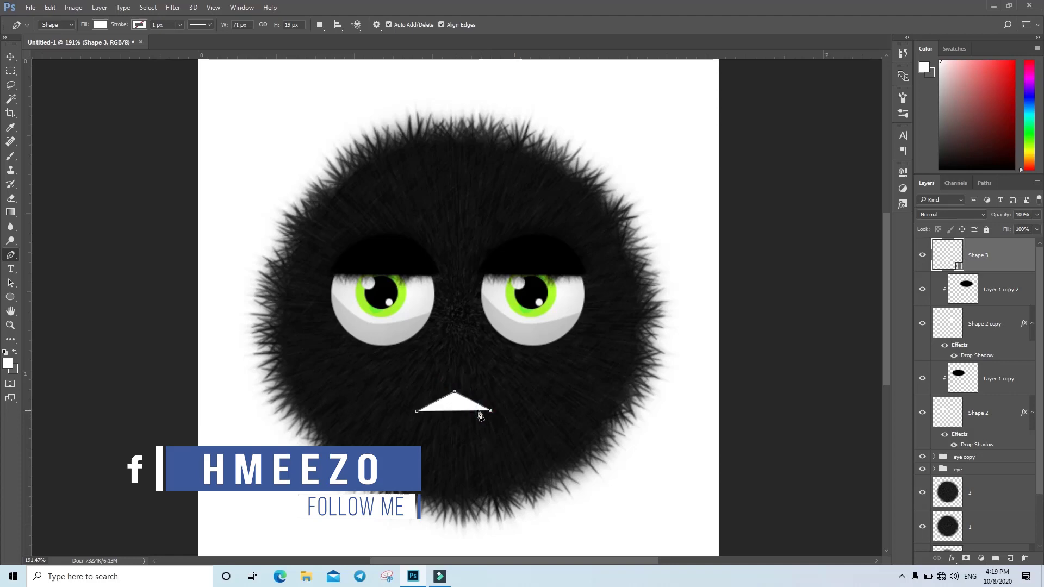
left_click(454, 400)
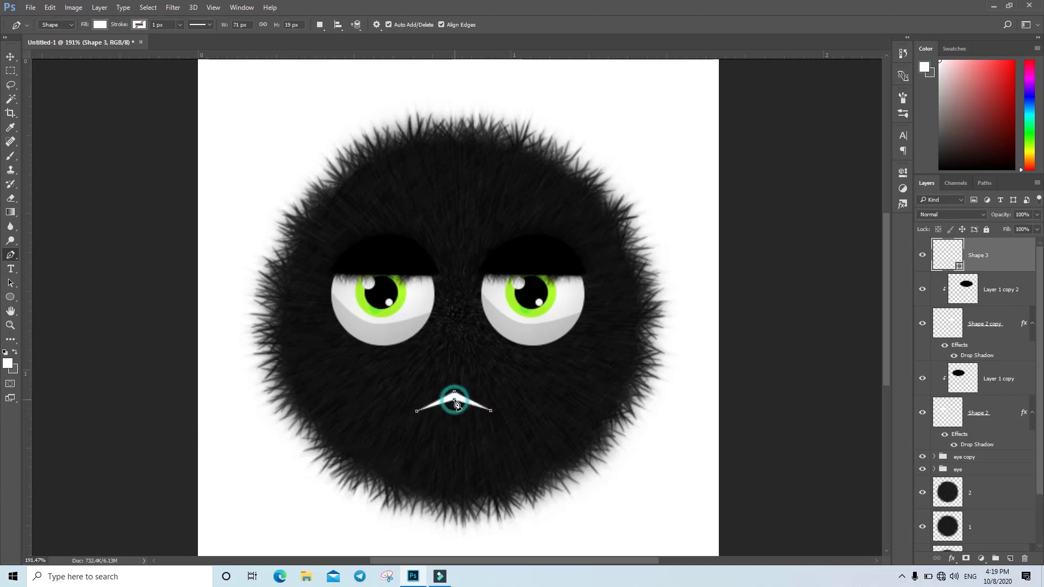
left_click(418, 411)
Give the Shape 3 mouth a neutral mid grey fill
left_click(11, 56)
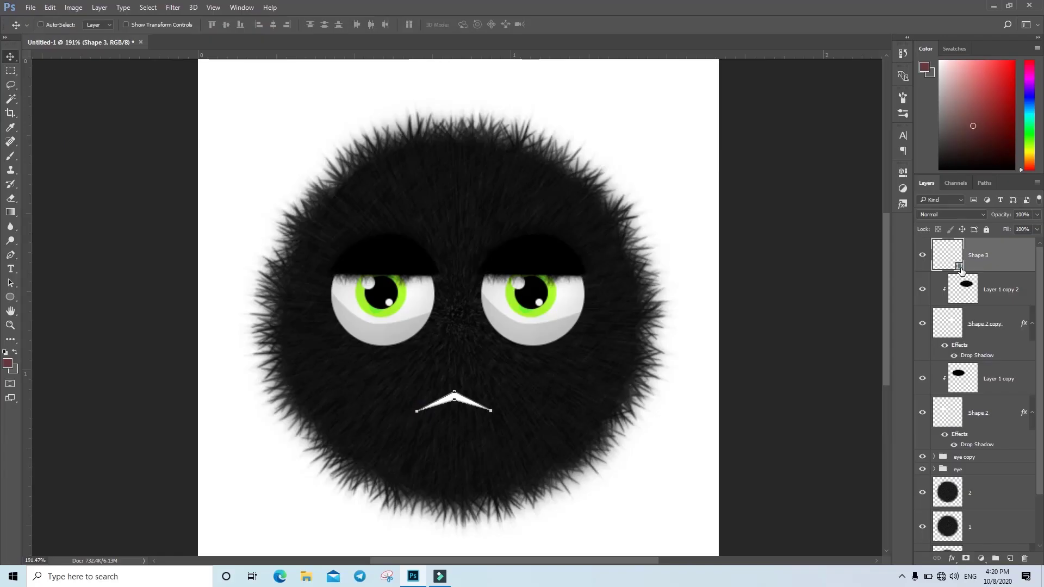
double_click(959, 266)
left_click_drag(693, 217, 612, 219)
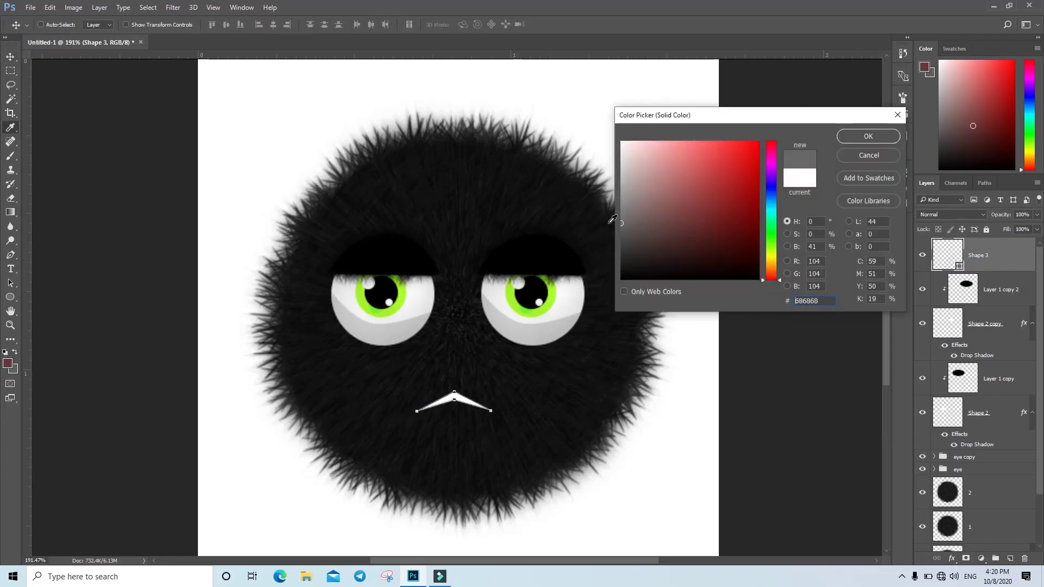
left_click(869, 137)
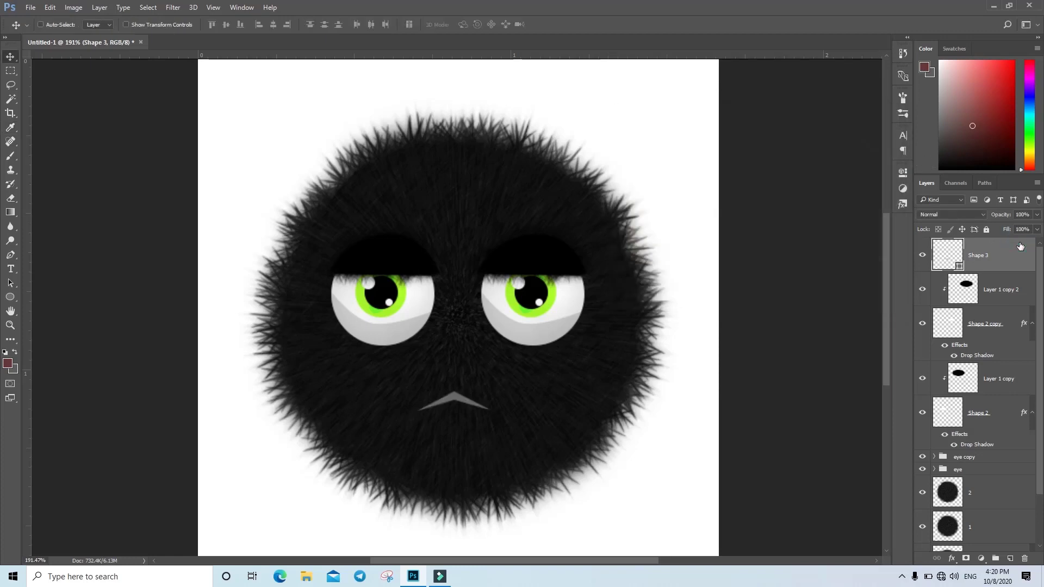
double_click(1021, 247)
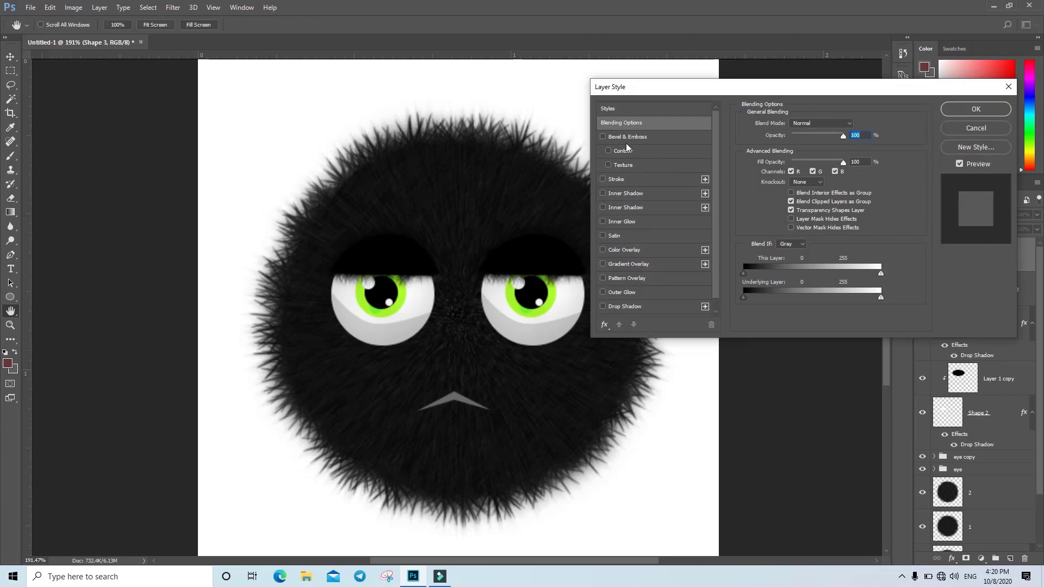
Add Bevel & Emboss: Emboss style, Chisel Hard technique, Down direction, linear gloss contour
left_click(625, 137)
left_click(810, 122)
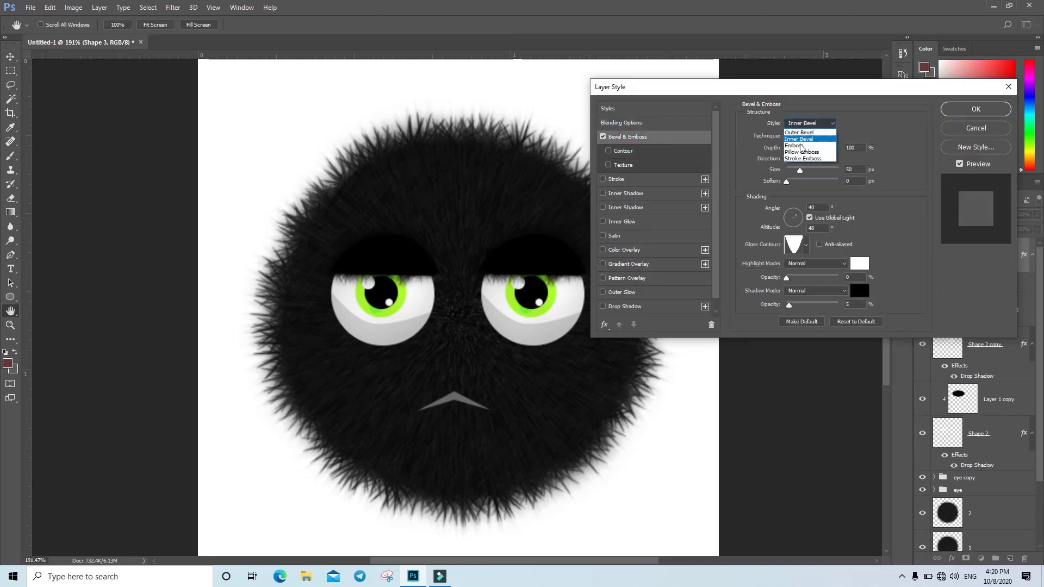
left_click(795, 146)
left_click(800, 136)
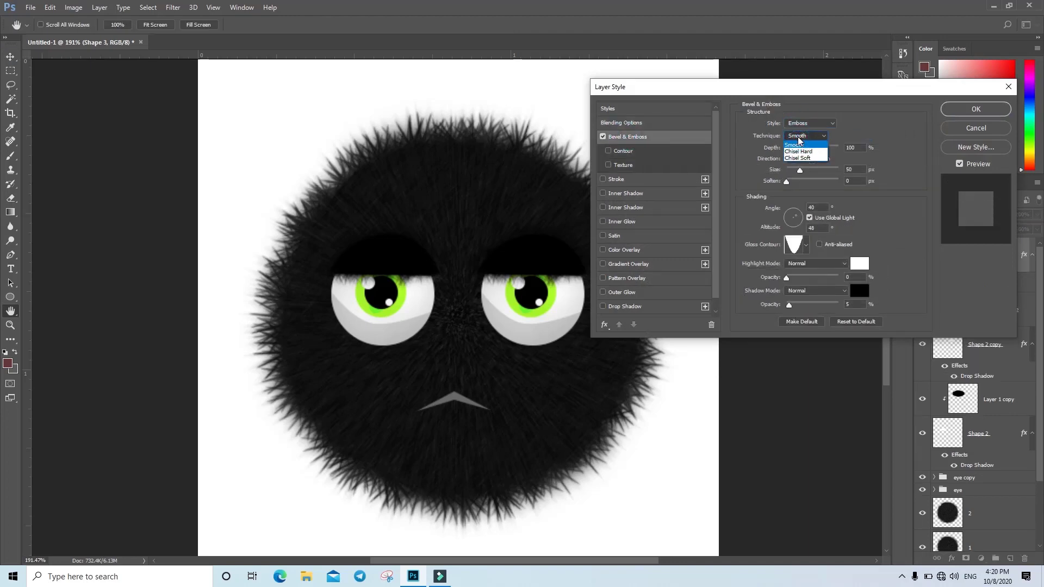
left_click(799, 152)
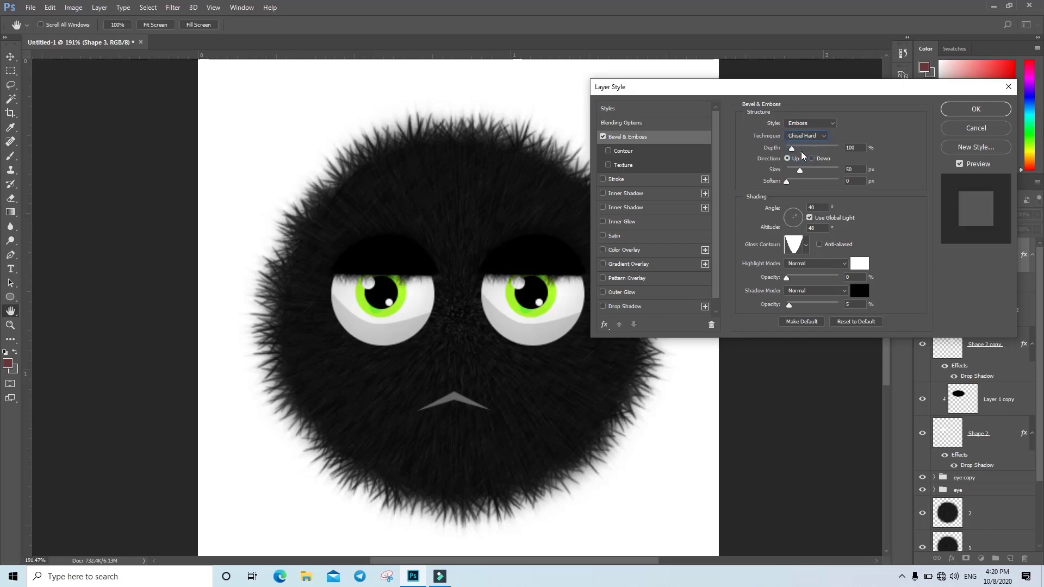
left_click(813, 121)
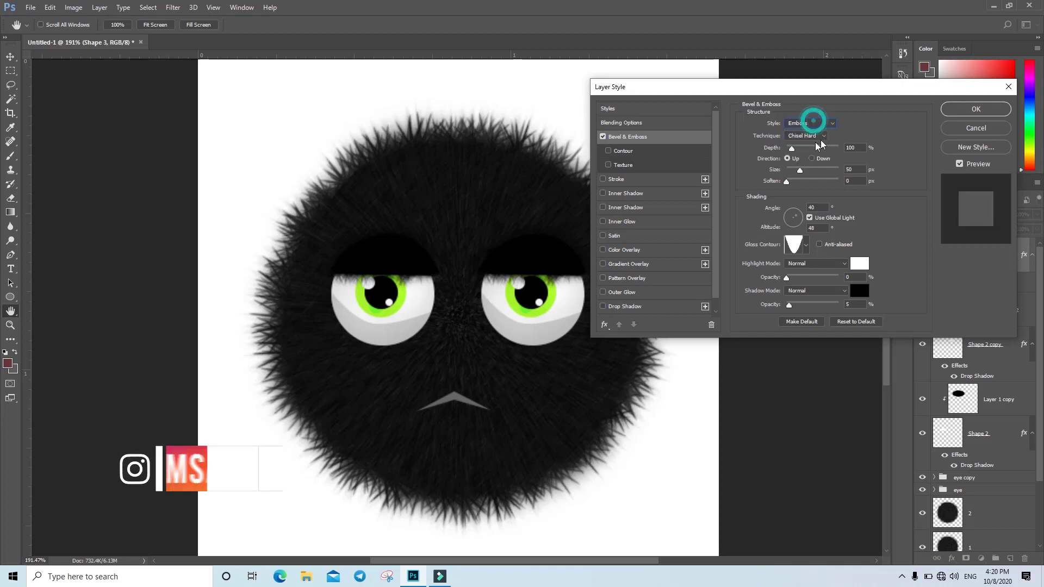
left_click(812, 159)
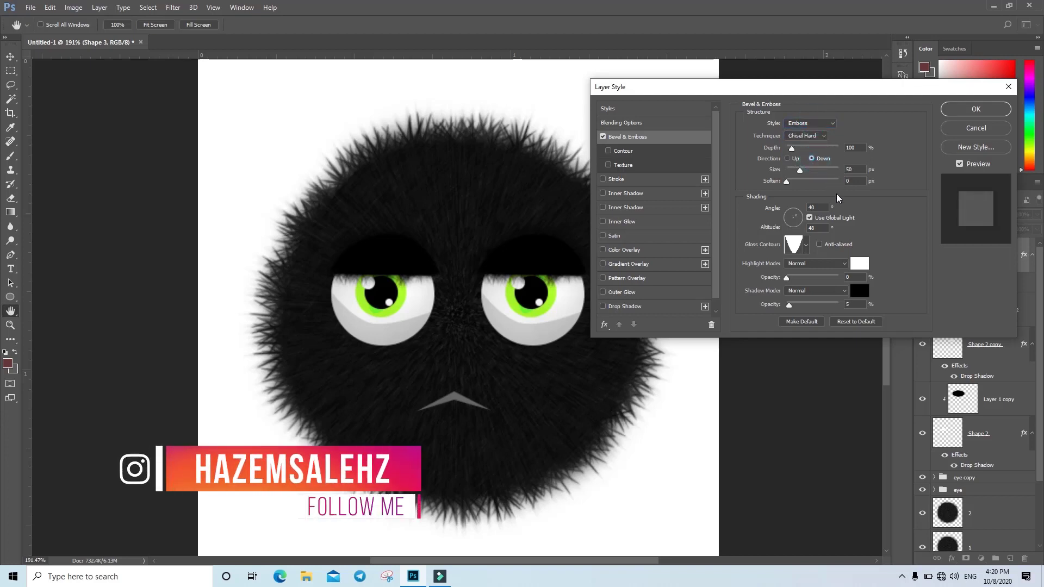
left_click(806, 244)
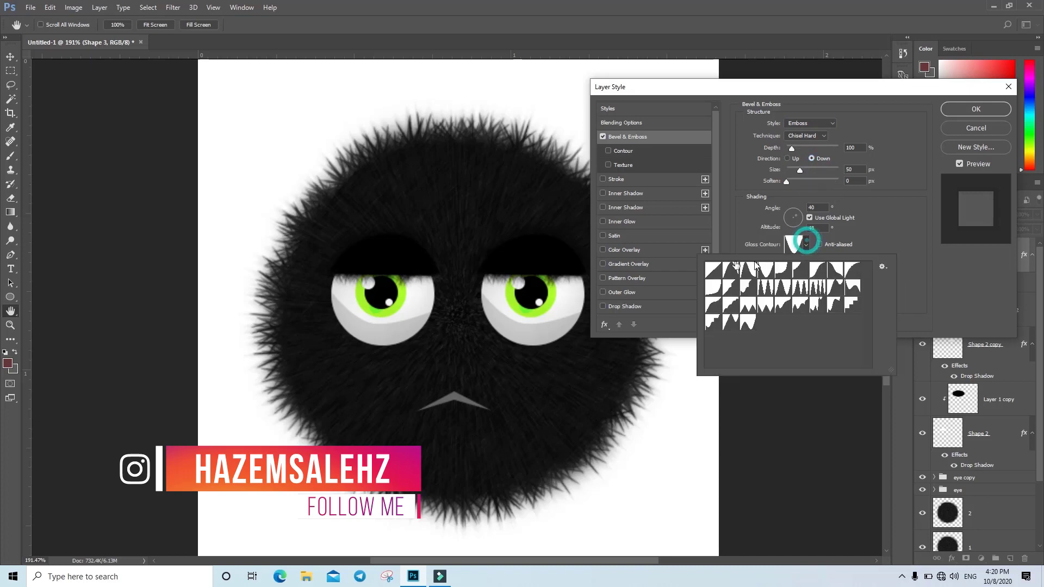
left_click(713, 269)
Set the emboss highlight and shadow opacities to 50%, size 5 px and depth 1%
left_click(810, 219)
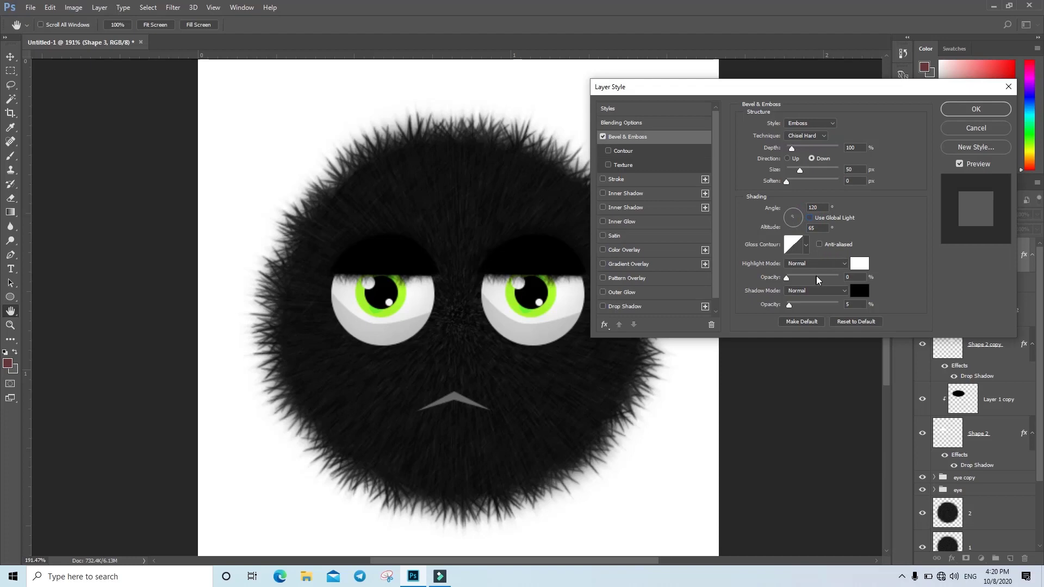
left_click(853, 278)
type("50")
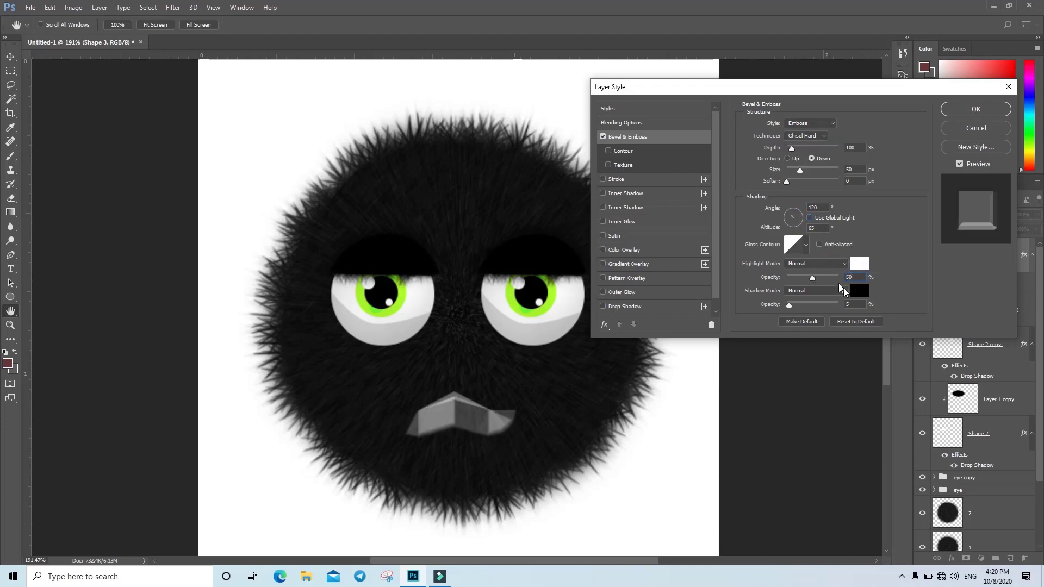
left_click(853, 303)
type("0")
left_click_drag(807, 169, 785, 170)
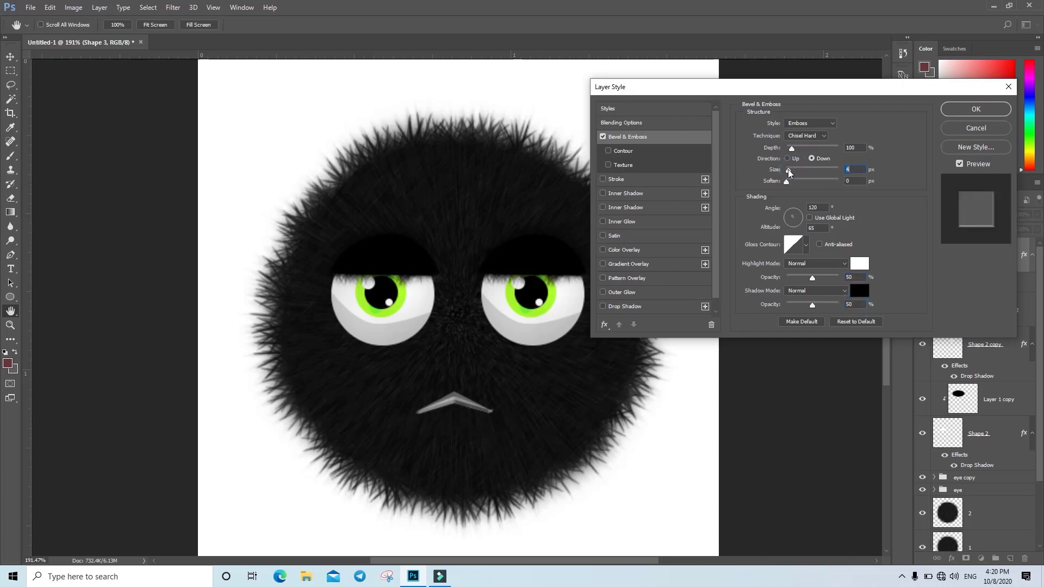
left_click_drag(786, 172, 790, 173)
left_click_drag(790, 149, 783, 149)
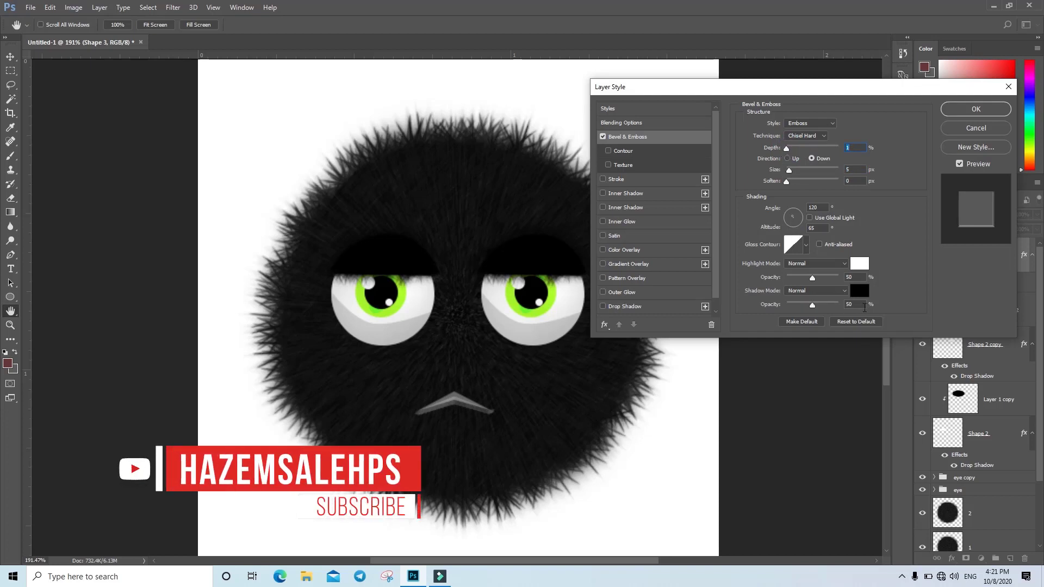
Add a #000000 inner shadow at 120° angle and 250 px size, and apply the styles
left_click(639, 193)
left_click(851, 126)
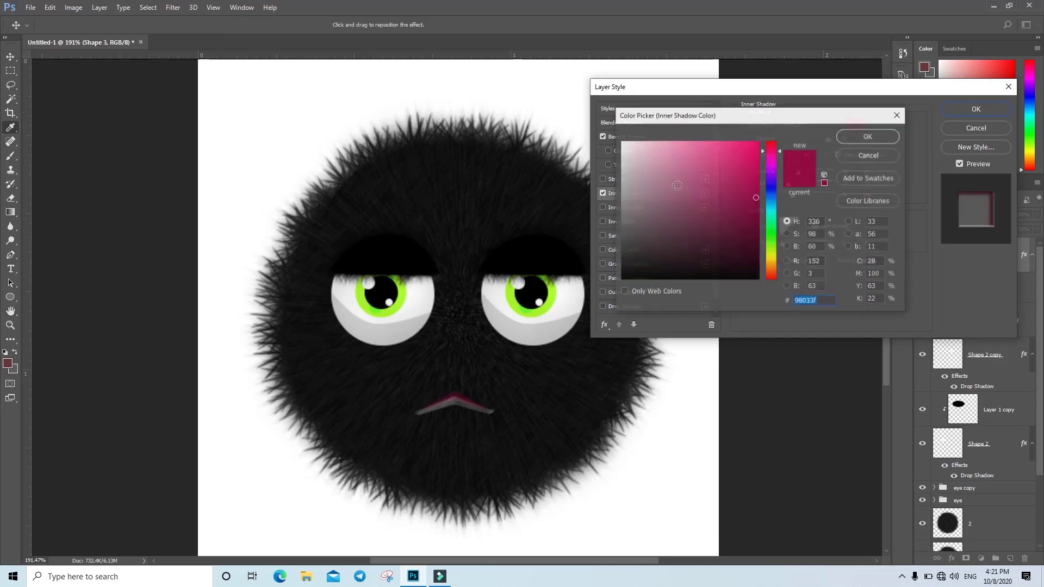
type("000000")
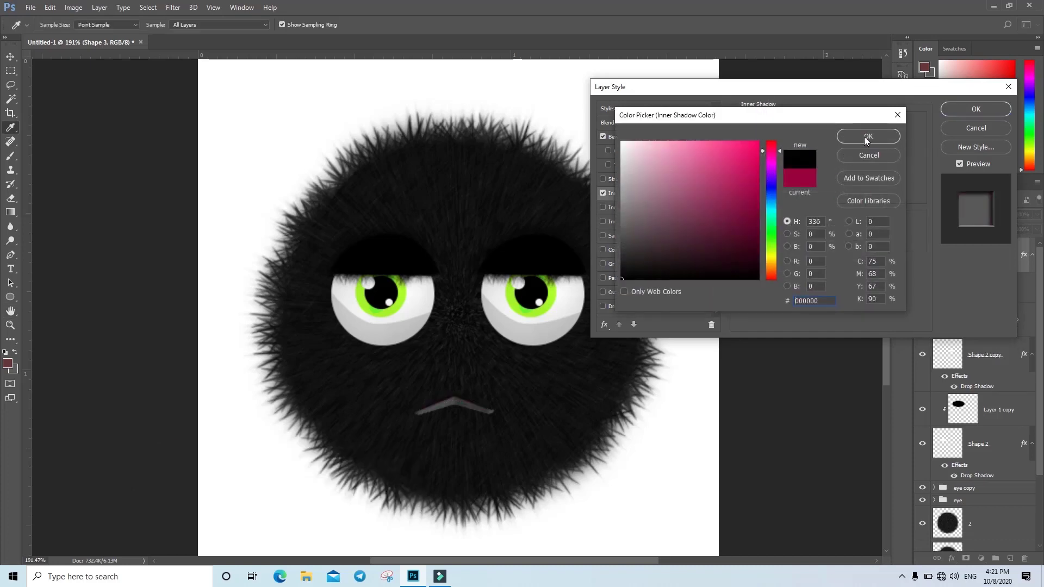
left_click(868, 136)
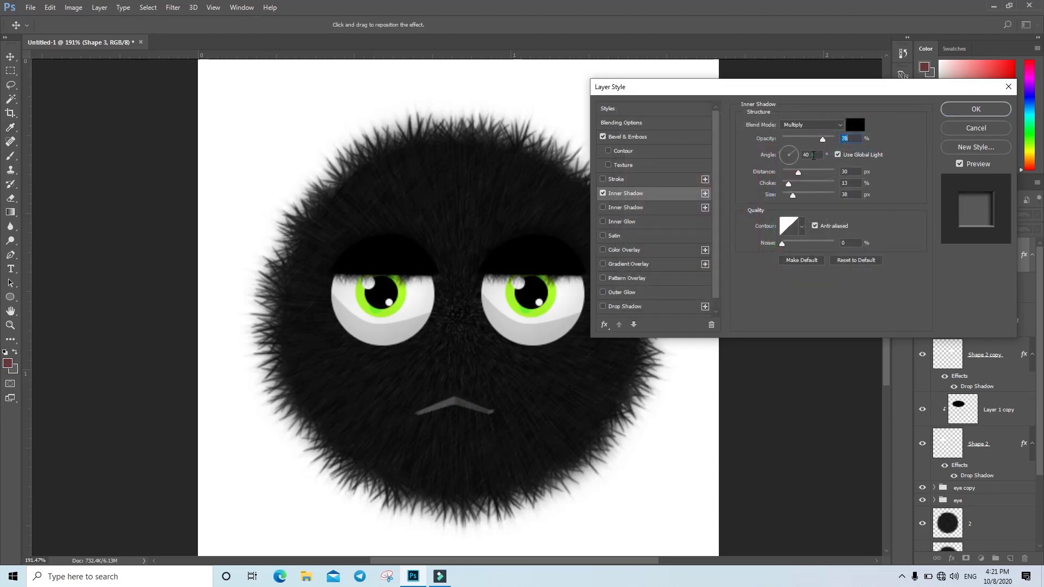
double_click(814, 155)
type("120")
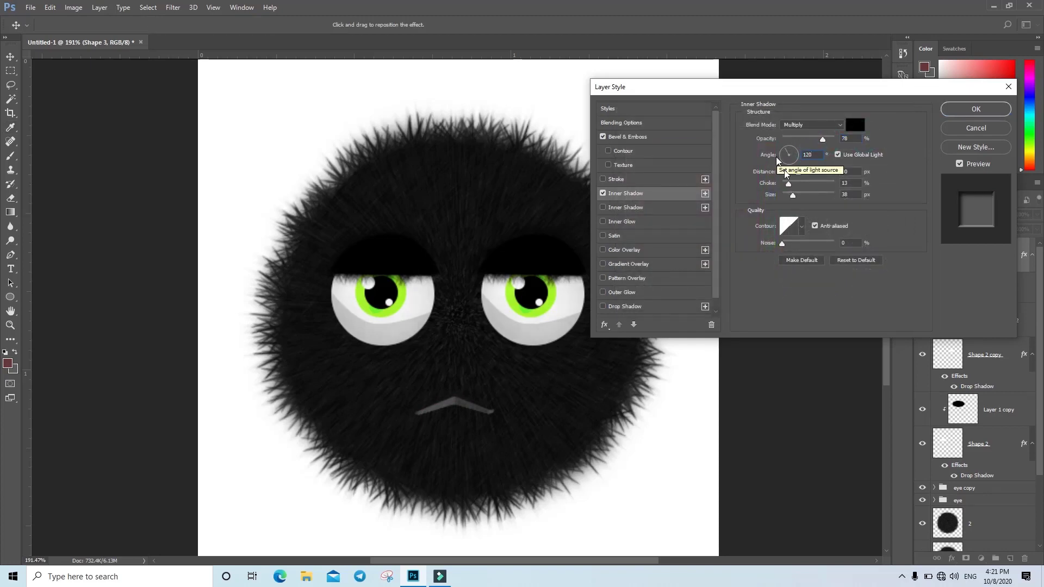
mouse_move(783, 173)
left_mouse_down()
mouse_move(792, 178)
mouse_move(779, 186)
mouse_move(849, 203)
left_mouse_up()
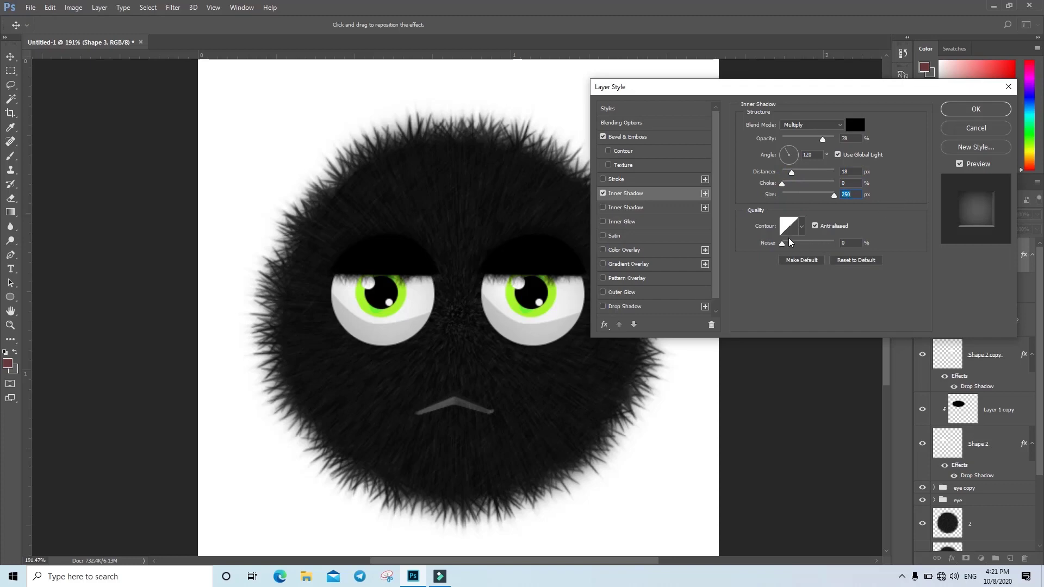
left_click(961, 110)
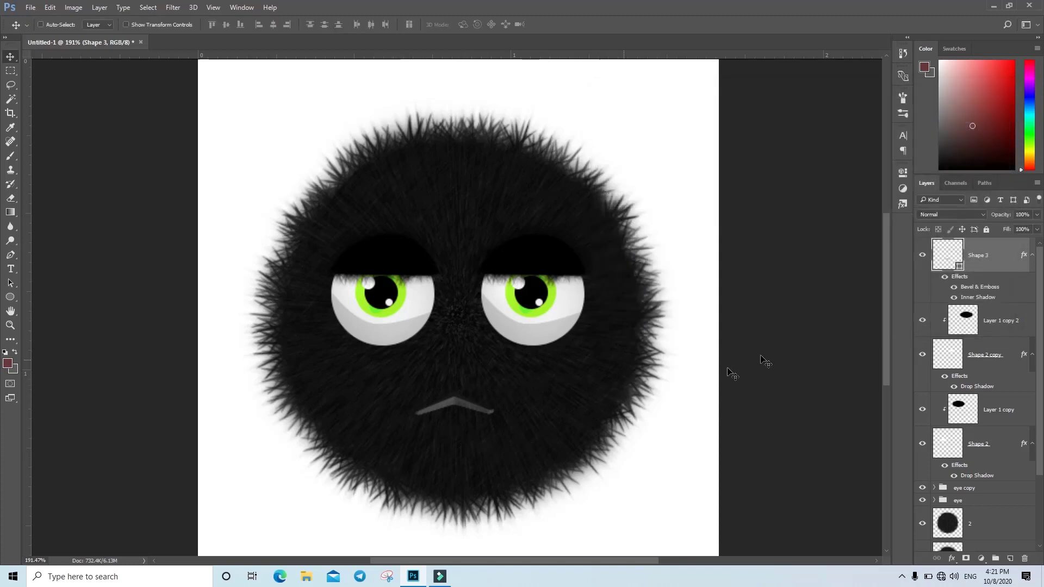
Select all character layers down to Layer 1 and merge them into Shape 3
scroll(967, 466, "down", 3)
left_click(996, 501, "shift")
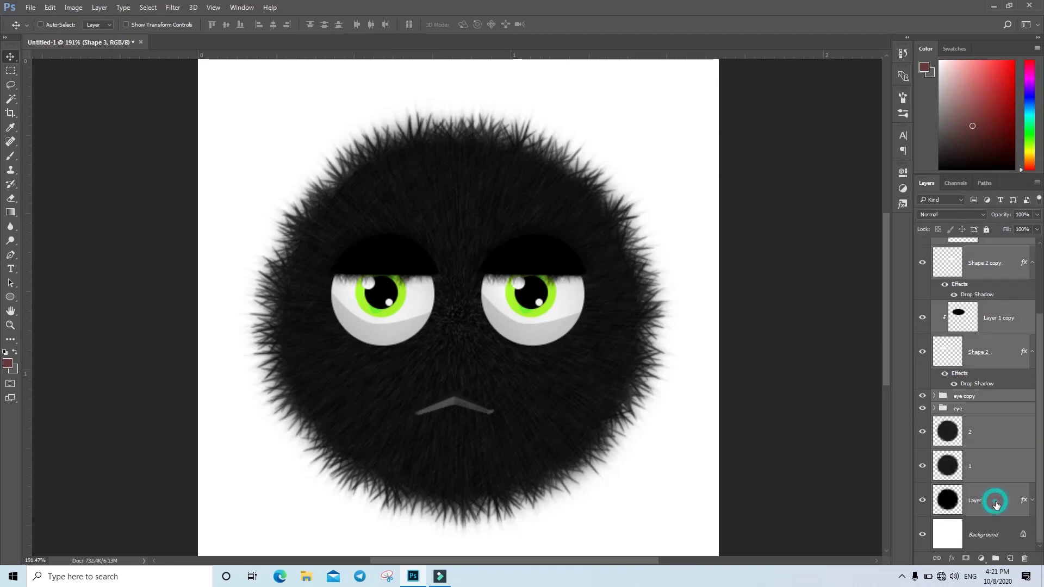
right_click(996, 500)
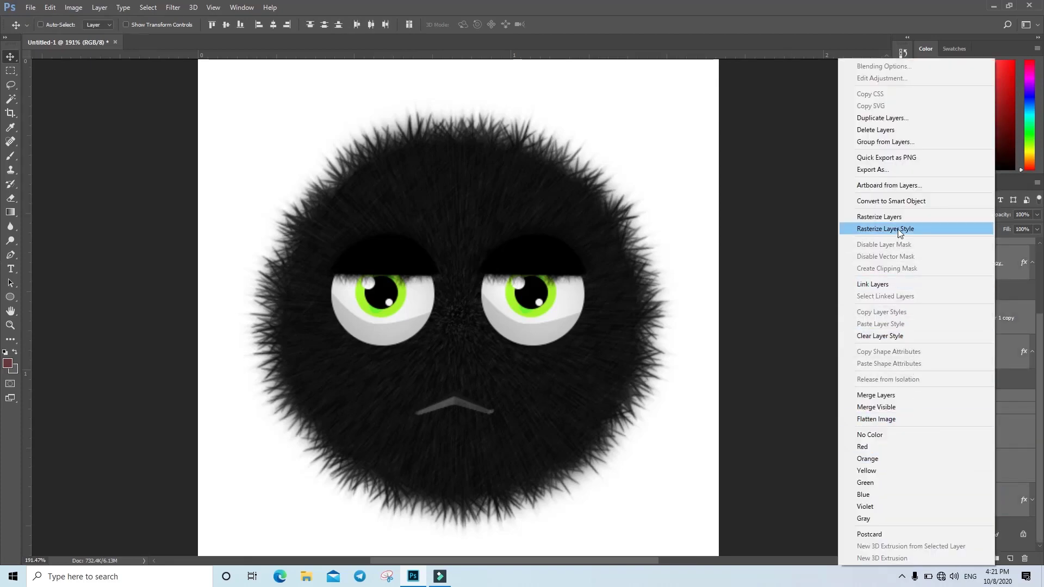
left_click(900, 201)
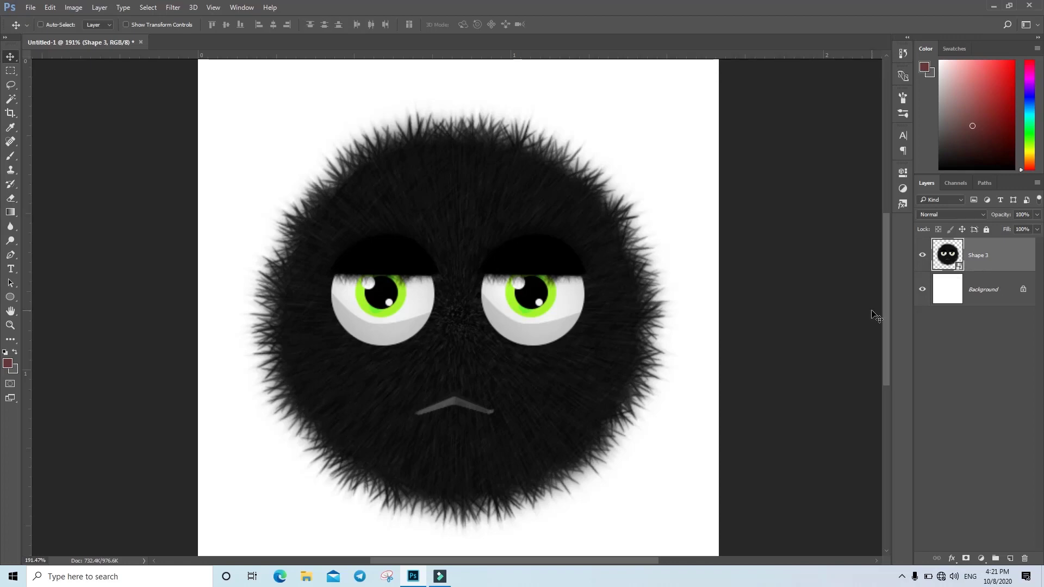
scroll(485, 271, "up", 4)
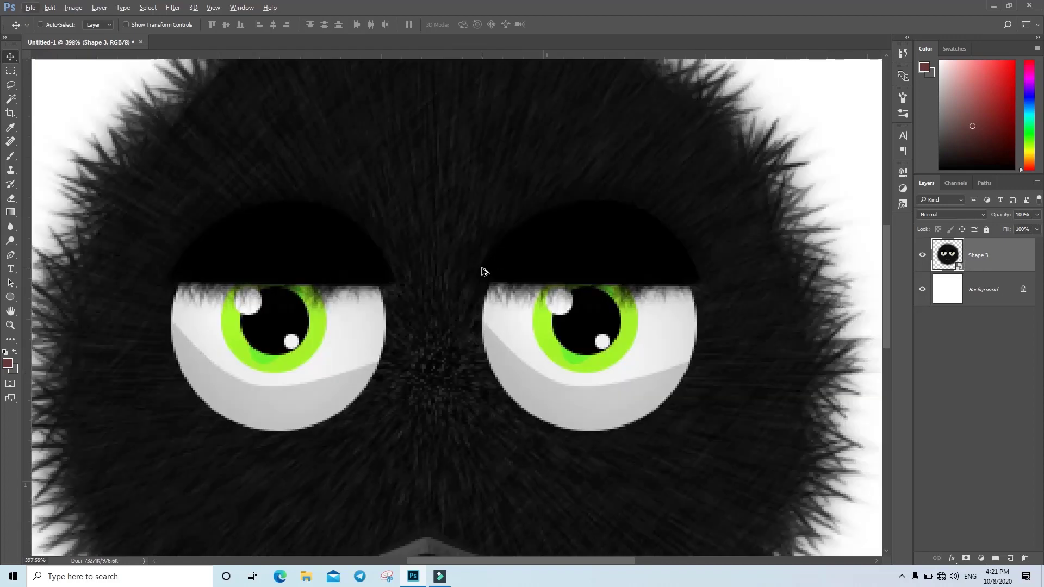
scroll(484, 271, "down", 2)
scroll(484, 272, "down", 2)
scroll(489, 380, "up", 3)
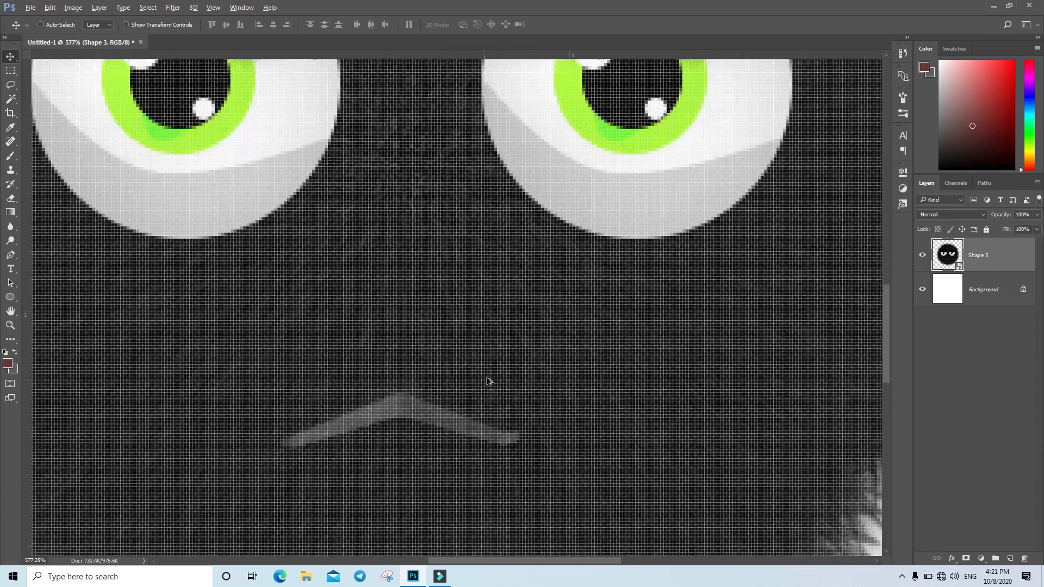
scroll(491, 378, "down", 2)
scroll(492, 378, "down", 2)
scroll(499, 375, "down", 2)
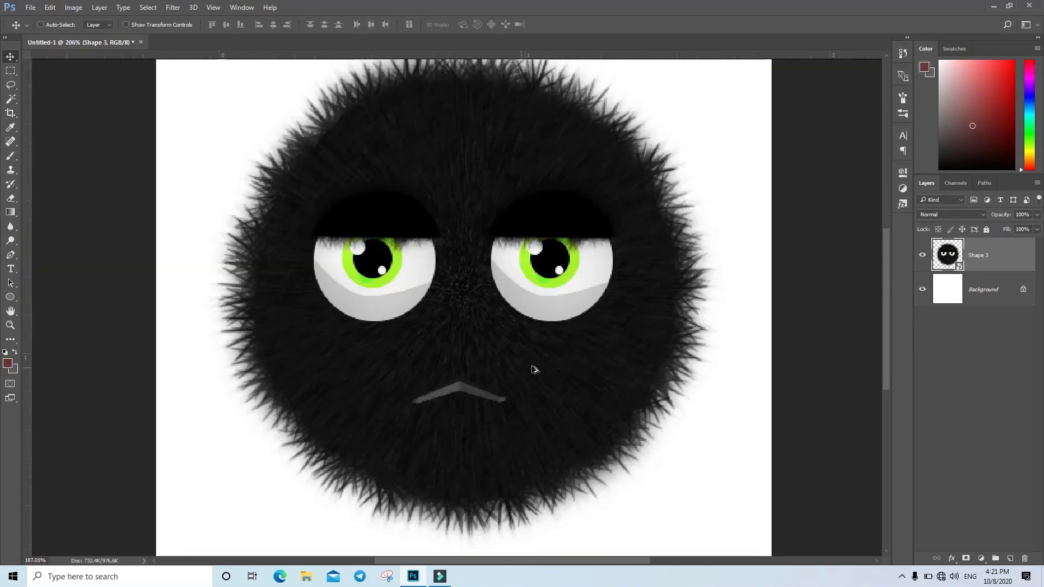